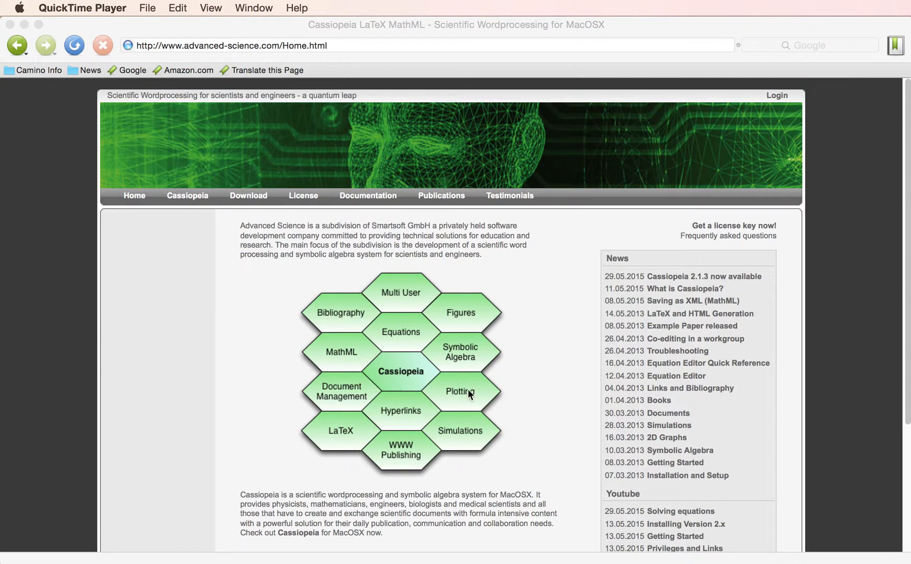
# Switch to Cassiopeia and search the Document Manager for documents matching "El".
pyautogui.press('super+Tab')
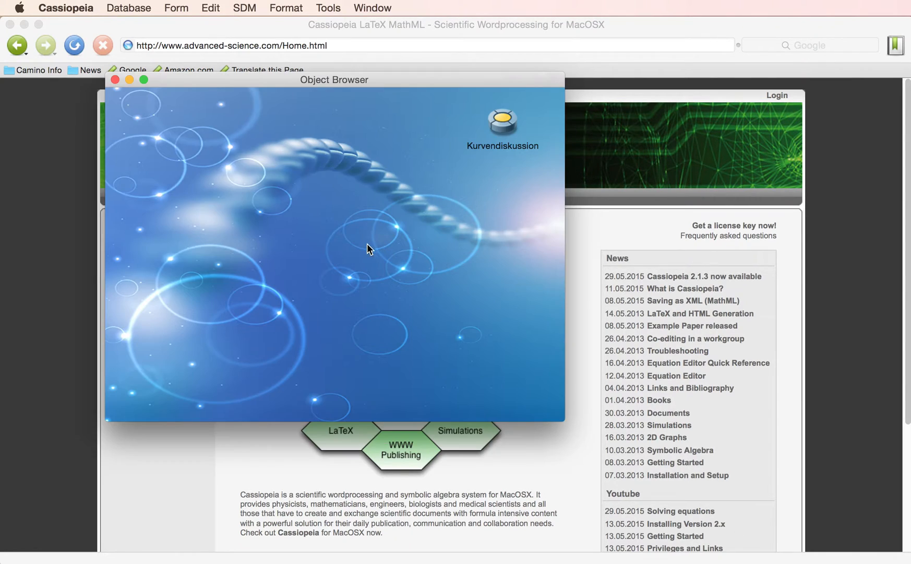
pyautogui.press('super+d')
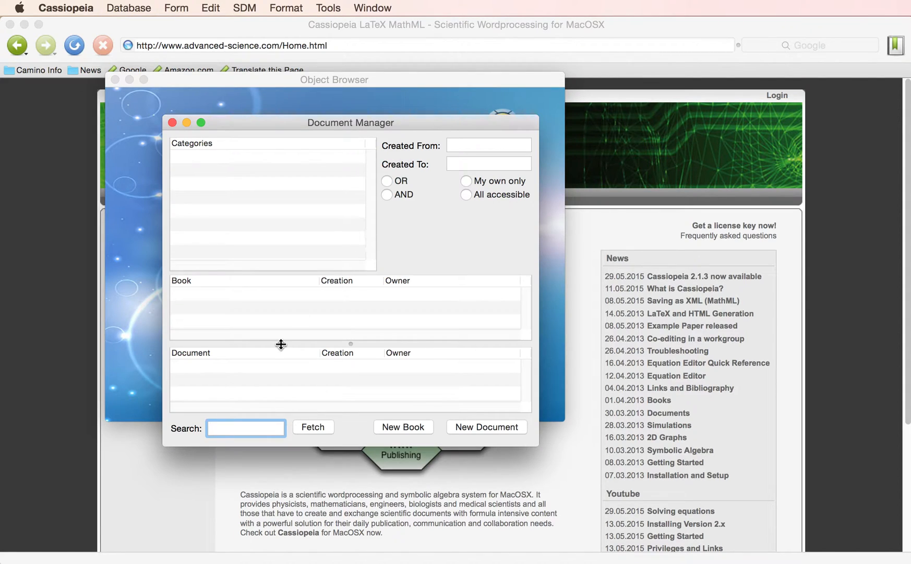
pyautogui.write('El')
pyautogui.press('Return')
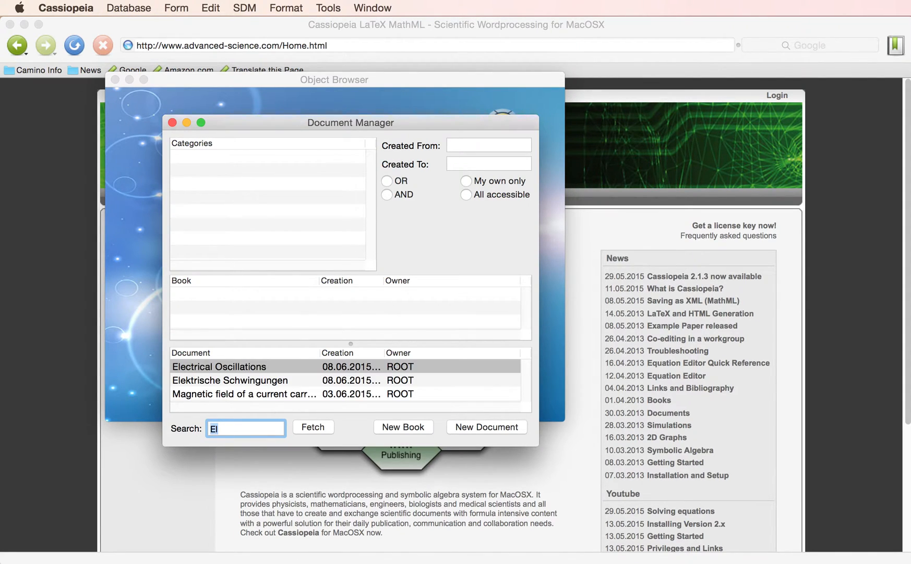
# Place the Electrical Oscillations document in the Object Browser below Kurvendiskussion, close the Document Manager and open the document.
pyautogui.click(266, 370)
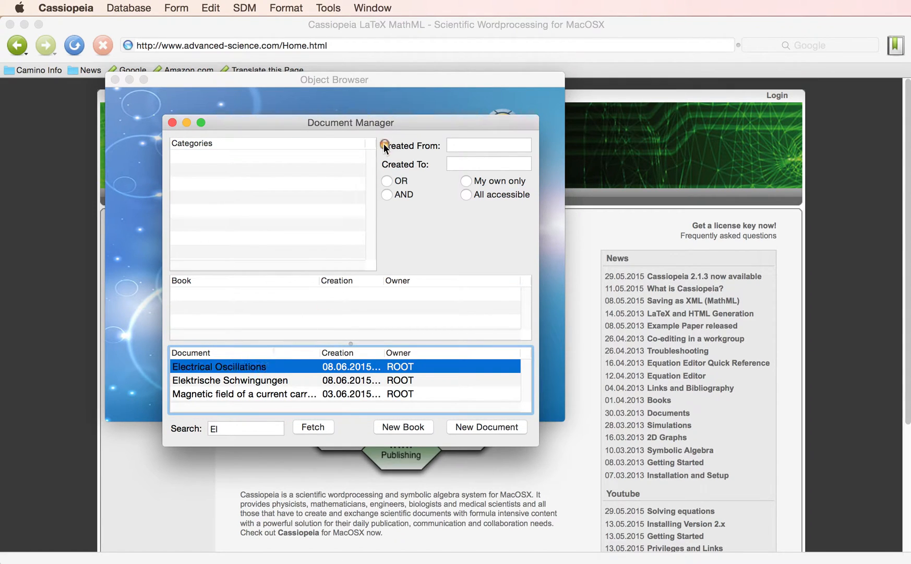
pyautogui.click(173, 122)
pyautogui.moveTo(389, 100); pyautogui.dragTo(496, 190)
pyautogui.doubleClick(497, 190)
# Insert the equation C = Q/U below the circuit figure.
pyautogui.click(121, 201)
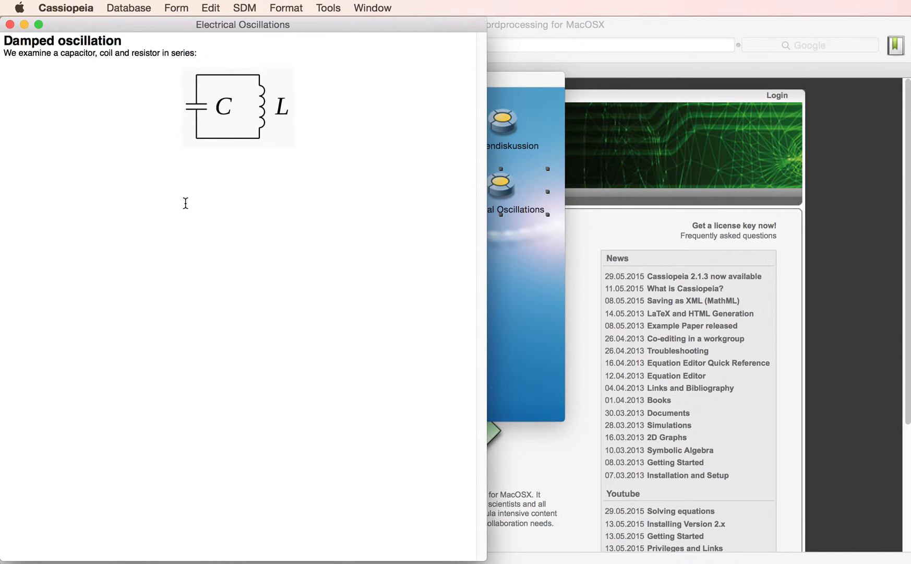
pyautogui.press('super+e')
pyautogui.write('c=/Q')
pyautogui.press('Tab')
pyautogui.write('U')
pyautogui.press('Return')
pyautogui.click(257, 174)
pyautogui.press('Return')
# Add the capacitor voltage equation U_C = Q/C, with the quotient as a stacked fraction, below the capacitance equation.
pyautogui.press('super+e')
pyautogui.write('U_C')
pyautogui.press('Right')
pyautogui.write('=/Q')
pyautogui.press('Down')
pyautogui.write('C')
pyautogui.press('Return')
# Add the coil voltage equation U_L = L dI/dt below the capacitor voltage equation.
pyautogui.press('super+e')
pyautogui.write('U_L ')
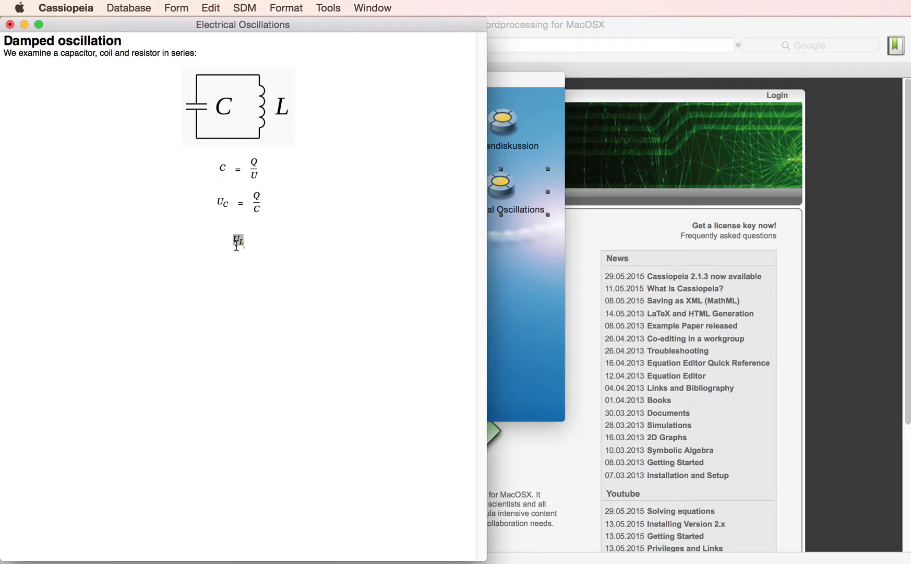
pyautogui.write('= L dI/dt')
pyautogui.press('Return')
pyautogui.press('Return')
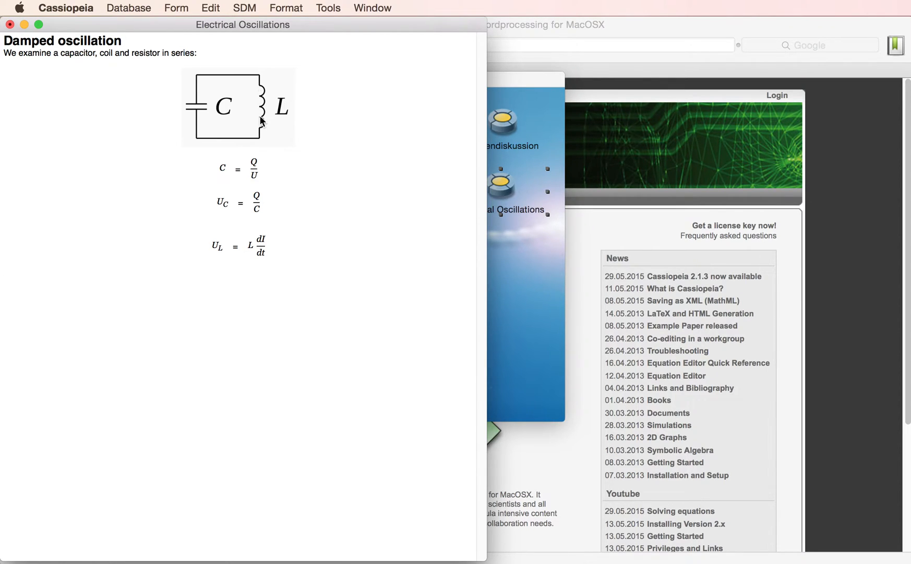
# Add the resistor voltage equation U_R = RI below the coil voltage equation.
pyautogui.click(225, 297)
pyautogui.press('super+e')
pyautogui.write('U_R = RI')
pyautogui.press('Return')
# Remove the surplus blank lines between the U_C, U_L and U_R equations.
pyautogui.press('Up')
pyautogui.press('Delete')
pyautogui.press('Down')
pyautogui.press('Up')
pyautogui.press('Up')
pyautogui.press('Up')
pyautogui.press('Up')
pyautogui.press('BackSpace')
pyautogui.press('Down')
pyautogui.press('Down')
pyautogui.press('Down')
pyautogui.press('Down')
pyautogui.press('BackSpace')
pyautogui.press('Down')
# Add the voltage balance U_C = U_L + U_R, separated by a blank line from the equations above.
pyautogui.press('Return')
pyautogui.press('Return')
pyautogui.press('super+e')
pyautogui.write('U_C')
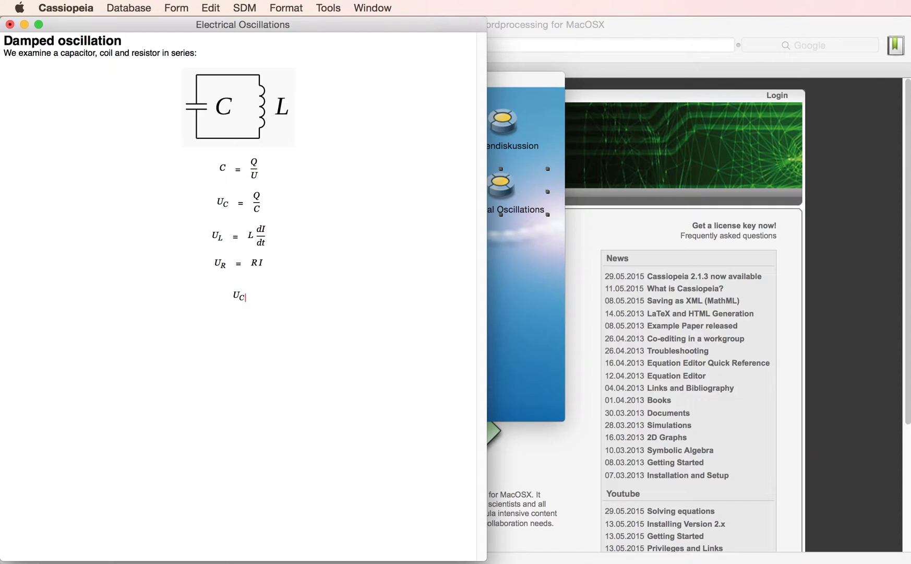
pyautogui.press('space')
pyautogui.write('= U_L + U_R')
pyautogui.press('Return')
# Substitute the U_C, U_L and U_R equations into the voltage balance to get Q/C = L dI/dt + RI, spaced below it.
pyautogui.moveTo(239, 204); pyautogui.dragTo(246, 292)
pyautogui.moveTo(231, 238); pyautogui.dragTo(246, 313)
pyautogui.moveTo(239, 263); pyautogui.dragTo(280, 325)
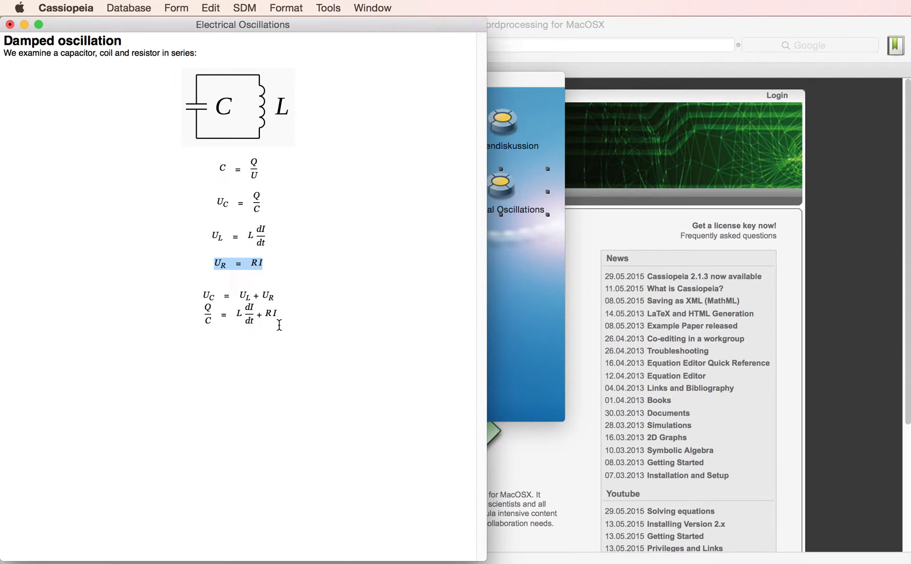
pyautogui.click(340, 292)
pyautogui.press('Return')
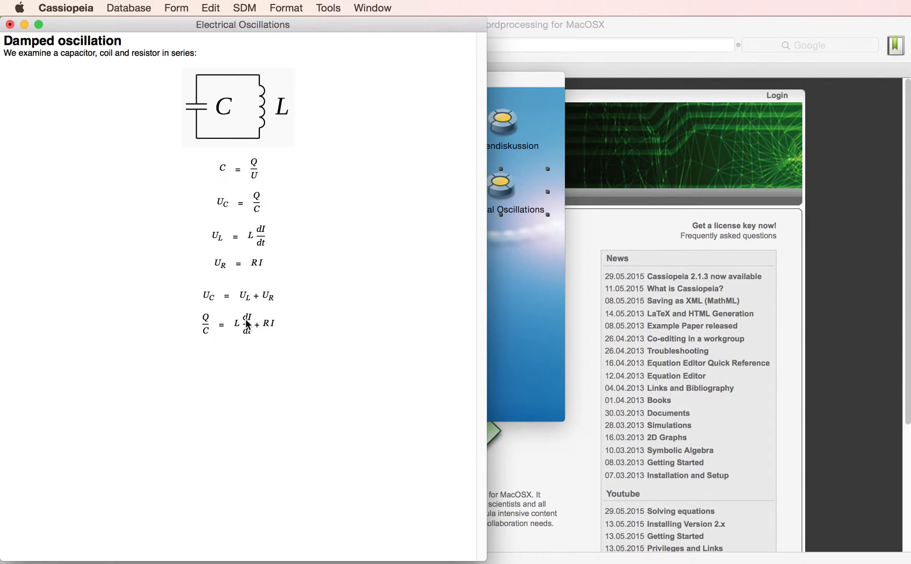
# Add the current equation I = -Q' below the substituted voltage balance.
pyautogui.press('Return')
pyautogui.write('I=')
pyautogui.press('BackSpace')
pyautogui.press('BackSpace')
pyautogui.press('super+e')
pyautogui.write('I = Q')
pyautogui.write("'")
pyautogui.press('Return')
pyautogui.click(246, 365)
pyautogui.write('-')
pyautogui.press('Down')
# Copy the equation Q/C = L dI/dt + RI to the line below I = -Q'.
pyautogui.tripleClick(344, 327)
pyautogui.press('super+c')
pyautogui.click(258, 408)
pyautogui.press('super+v')
# Replace the current terms in the copied equation with charge terms, using a leading minus and Q'' in place of dI/dt.
pyautogui.press('Right')
pyautogui.press('Right')
pyautogui.press('Right')
pyautogui.write('-')
pyautogui.press('Right')
pyautogui.press('Right')
pyautogui.press('Right')
pyautogui.hotkey('shift', 'Left')
pyautogui.press('BackSpace')
pyautogui.write("Q''")
pyautogui.press('Right')
pyautogui.press('Right')
pyautogui.press('Right')
pyautogui.press('BackSpace')
pyautogui.write('Q')
# Rearrange the copied equation to read 0 = LQ'' + RQ' + Q/C.
pyautogui.click(211, 399)
pyautogui.press('BackSpace')
pyautogui.press('BackSpace')
pyautogui.write('0')
pyautogui.press('Right')
pyautogui.press('Right')
pyautogui.press('BackSpace')
pyautogui.press('Right')
pyautogui.press('Right')
pyautogui.press('Right')
pyautogui.press('Left')
pyautogui.press('Right')
pyautogui.hotkey('shift', 'Left')
pyautogui.press('Right')
pyautogui.press('Right')
pyautogui.press('Right')
pyautogui.write('+Q/C')
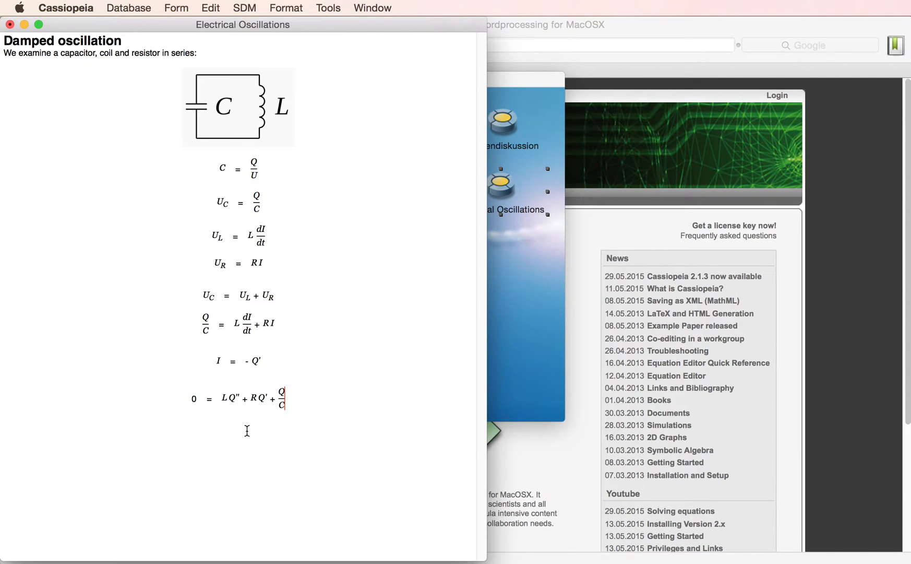
# Move the zero to the right-hand side so the equation reads LQ'' + RQ' + Q/C = 0.
pyautogui.press('Right')
pyautogui.write('=0')
pyautogui.press('Left')
pyautogui.press('Left')
pyautogui.press('Left')
pyautogui.press('Left')
pyautogui.press('Left')
pyautogui.press('Left')
pyautogui.press('Left')
pyautogui.press('Left')
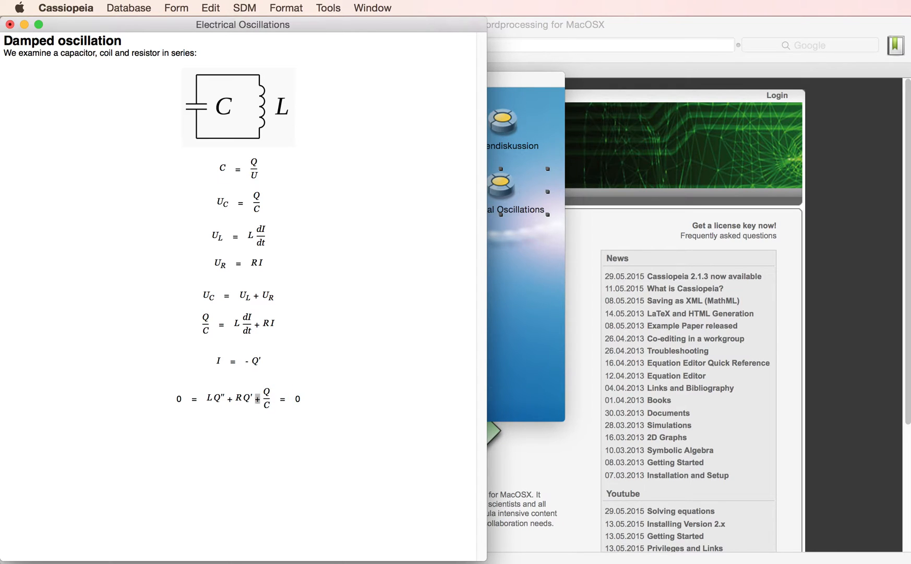
pyautogui.press('Left')
pyautogui.press('BackSpace')
pyautogui.press('Left')
pyautogui.press('BackSpace')
# Duplicate the differential equation underneath, remove the factor L from Q'' and replace R with the fraction R/L.
pyautogui.press('Down')
pyautogui.press('Down')
pyautogui.press('super+s')
pyautogui.press('super+v')
pyautogui.click(195, 421)
pyautogui.press('BackSpace')
pyautogui.press('Right')
pyautogui.press('Right')
pyautogui.press('Right')
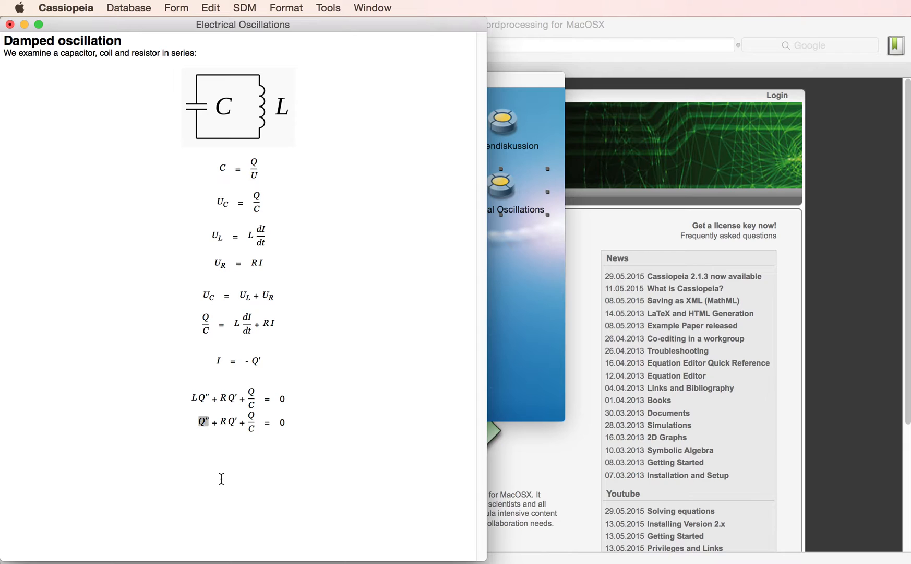
pyautogui.press('BackSpace')
pyautogui.write('R/L')
# Replace the Q/C term in the duplicated equation with 1/(CL) times Q.
pyautogui.press('Right')
pyautogui.press('Right')
pyautogui.press('Right')
pyautogui.press('Right')
pyautogui.press('BackSpace')
pyautogui.write('/')
pyautogui.write('1')
pyautogui.press('Right')
pyautogui.write('CL')
pyautogui.press('Right')
pyautogui.press('Right')
pyautogui.press('Right')
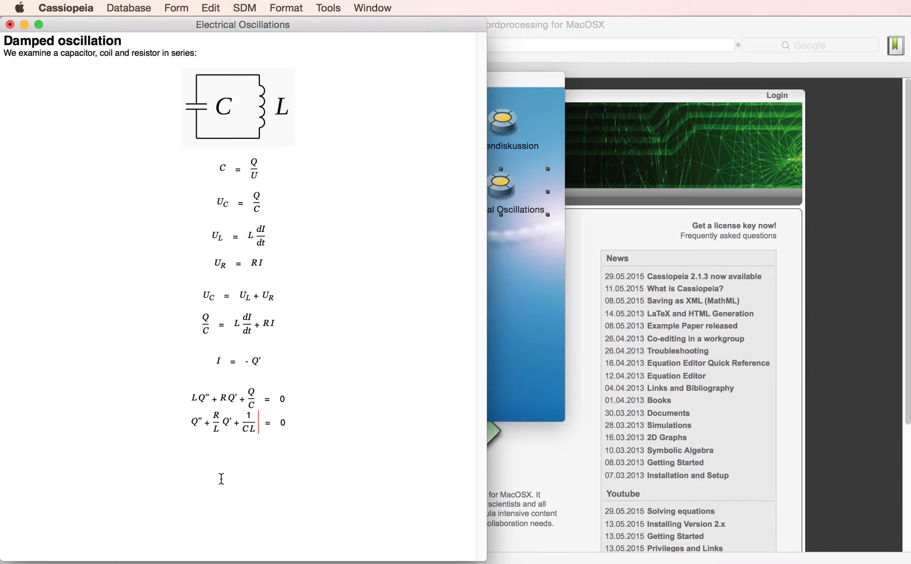
pyautogui.write('Q')
pyautogui.press('Return')
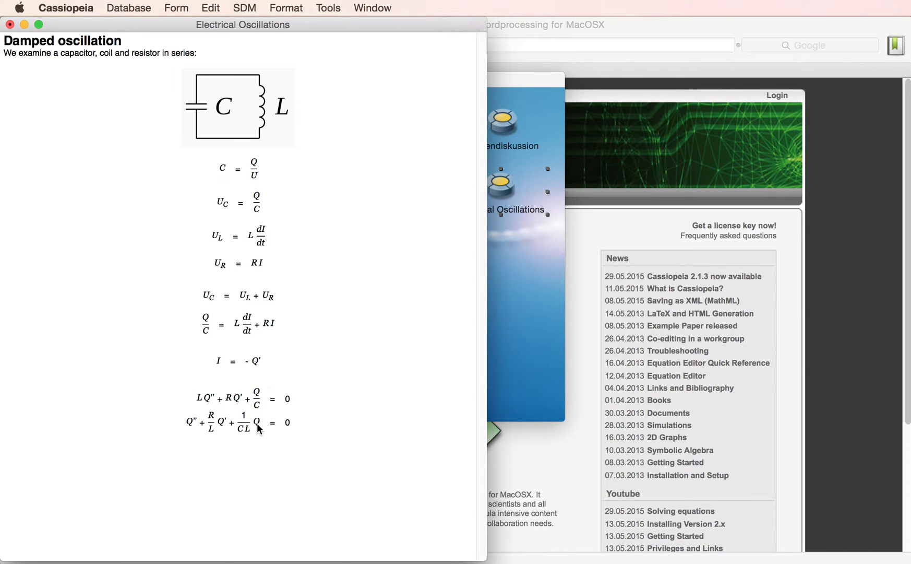
# Make the normalized differential equation numbered, remove the blank line above the LQ'' equation and insert one between the two equations.
pyautogui.doubleClick(248, 425)
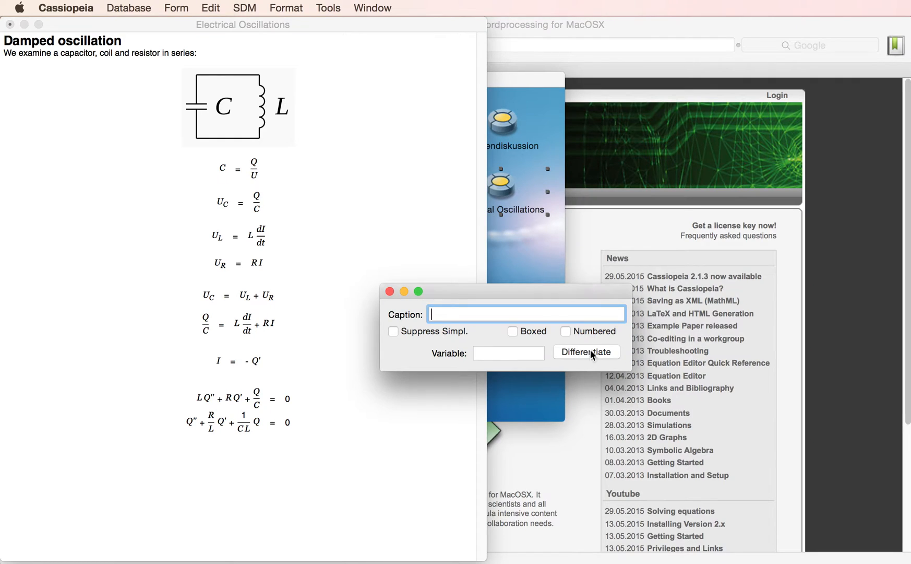
pyautogui.click(590, 331)
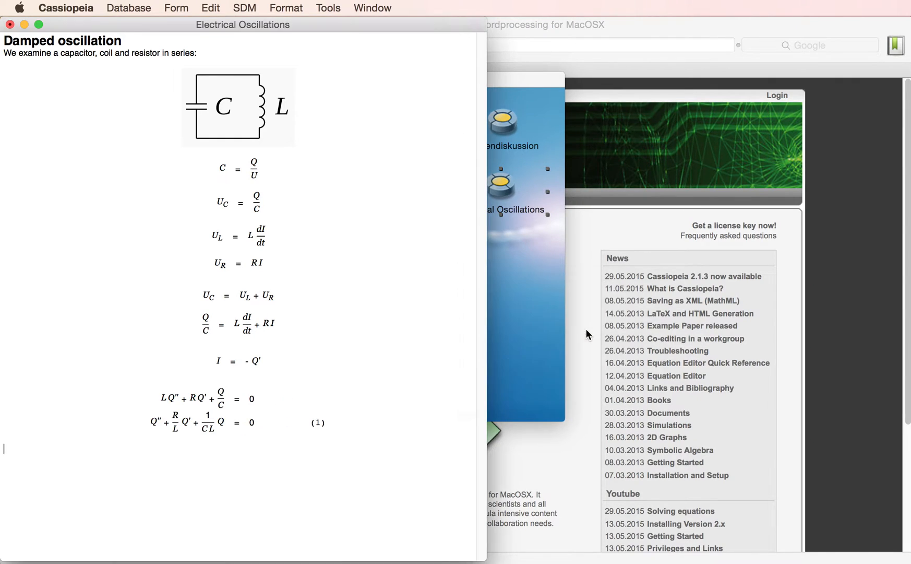
pyautogui.press('Up')
pyautogui.press('Up')
pyautogui.press('Up')
pyautogui.press('BackSpace')
pyautogui.press('Down')
pyautogui.press('Down')
pyautogui.press('Down')
pyautogui.press('Up')
pyautogui.press('Return')
pyautogui.press('Down')
pyautogui.press('Down')
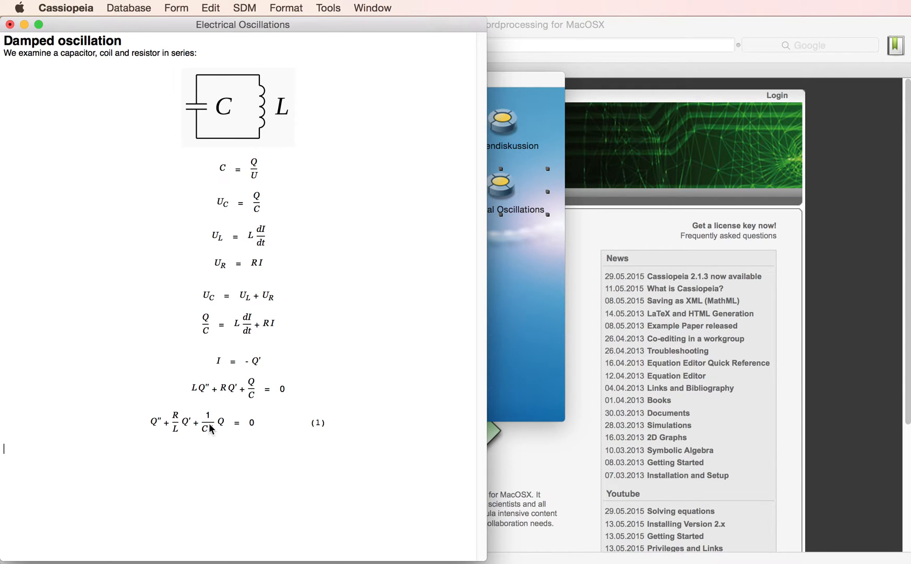
# Insert the equation Q(t) = Q_o e^(iωt) below the numbered differential equation.
pyautogui.press('super+e')
pyautogui.write('Q8t)')
pyautogui.press('BackSpace')
pyautogui.press('BackSpace')
pyautogui.press('BackSpace')
pyautogui.press('BackSpace')
pyautogui.write('Q(t) = Q_o e^iωt')
pyautogui.press('Return')
# Differentiate the Q(t) equation twice to produce the equations for Q'(t) and Q''(t).
pyautogui.press('super+d')
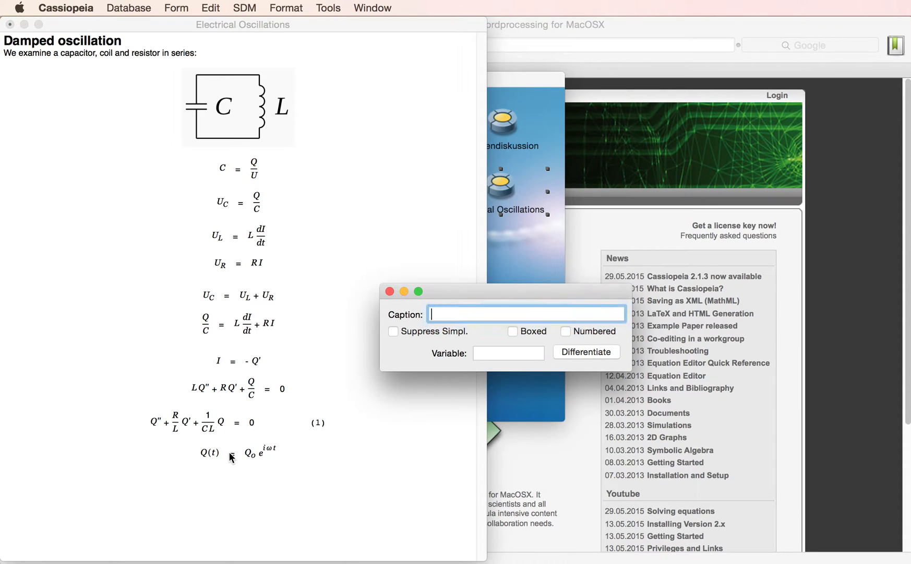
pyautogui.click(604, 357)
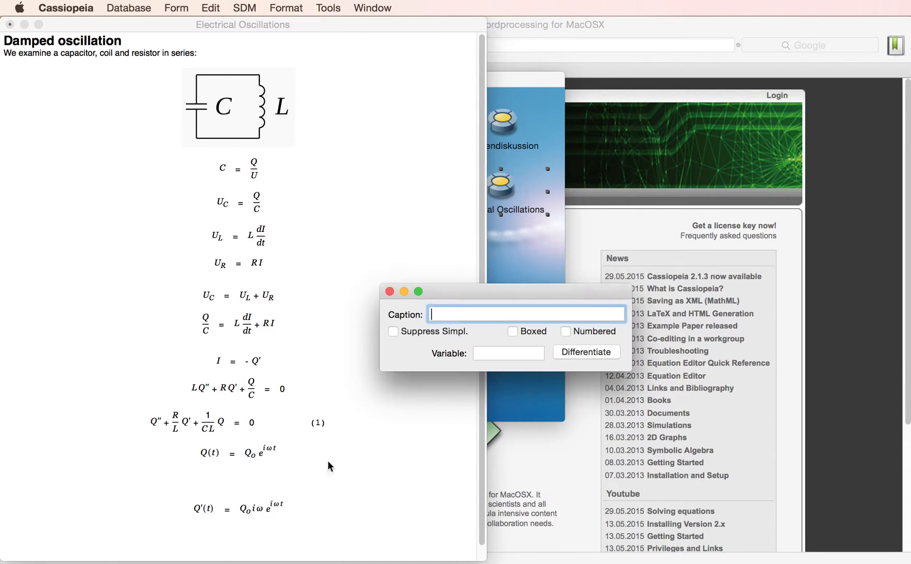
pyautogui.click(570, 350)
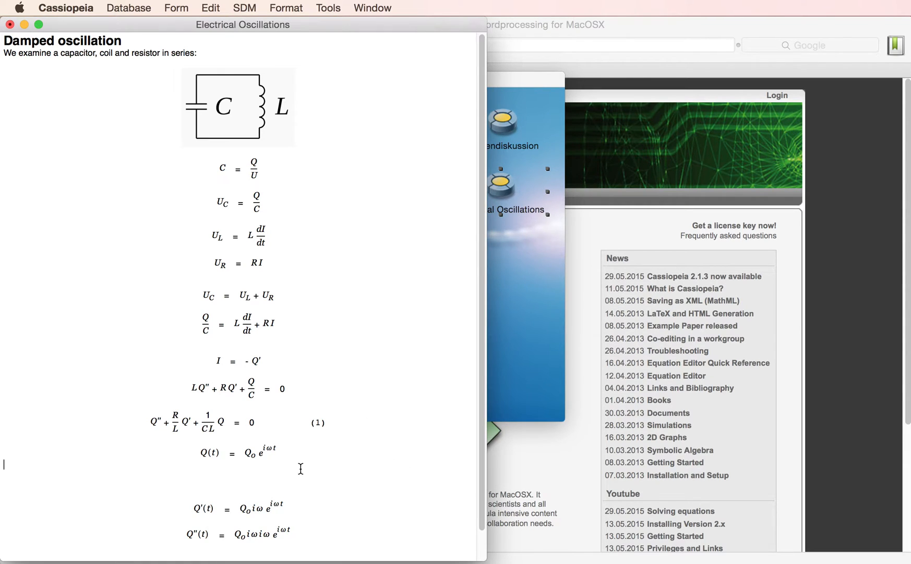
# Remove the blank lines separating the Q(t), Q'(t) and Q''(t) equations so they form one block.
pyautogui.press('Delete')
pyautogui.press('Delete')
pyautogui.press('Delete')
pyautogui.press('Delete')
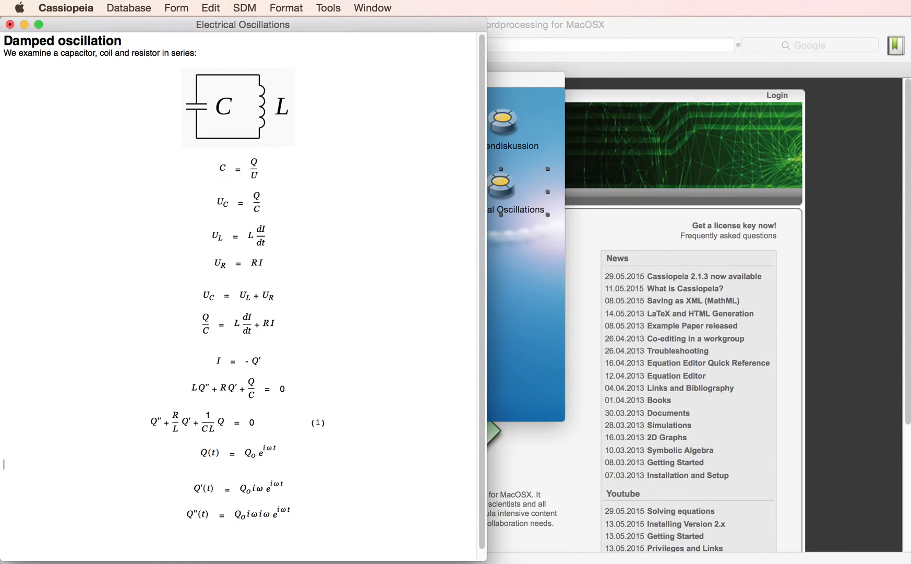
pyautogui.press('Down')
pyautogui.press('Down')
pyautogui.press('Down')
pyautogui.press('Up')
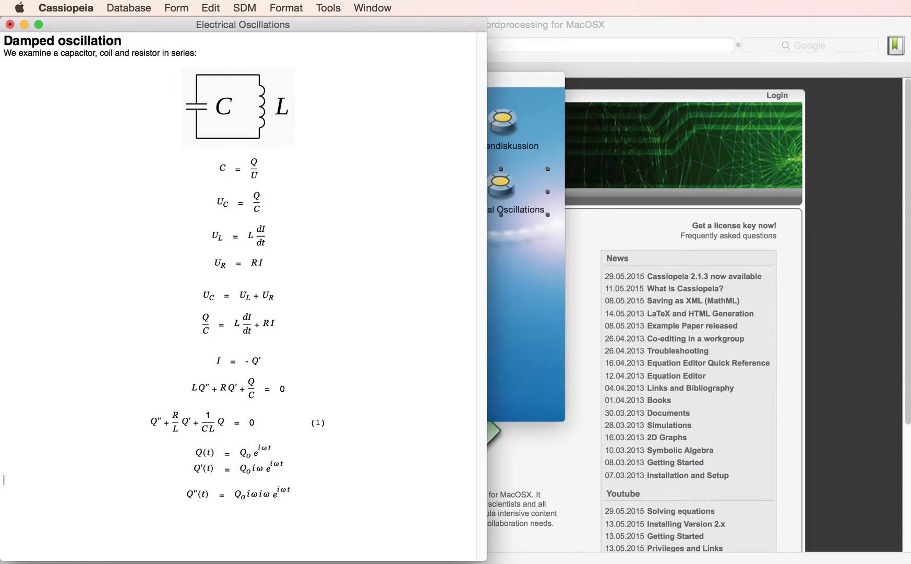
pyautogui.press('Delete')
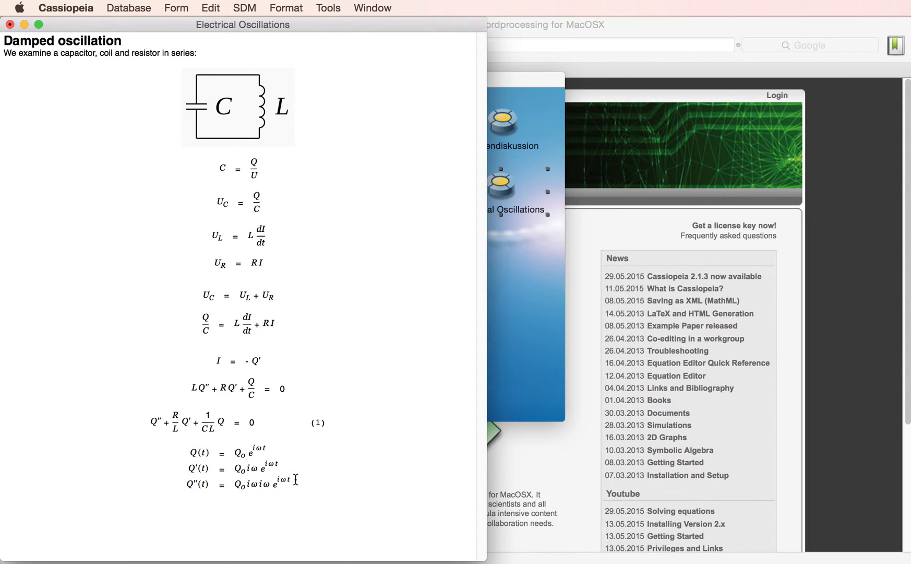
# Simplify the right-hand side of the Q''(t) equation to -Q_o ω² e^(iωt).
pyautogui.click(272, 485)
pyautogui.press('Left')
pyautogui.press('Left')
pyautogui.press('BackSpace')
pyautogui.press('Left')
pyautogui.press('BackSpace')
pyautogui.press('Left')
pyautogui.write('-')
pyautogui.press('Right')
pyautogui.press('Right')
pyautogui.press('Right')
pyautogui.press('BackSpace')
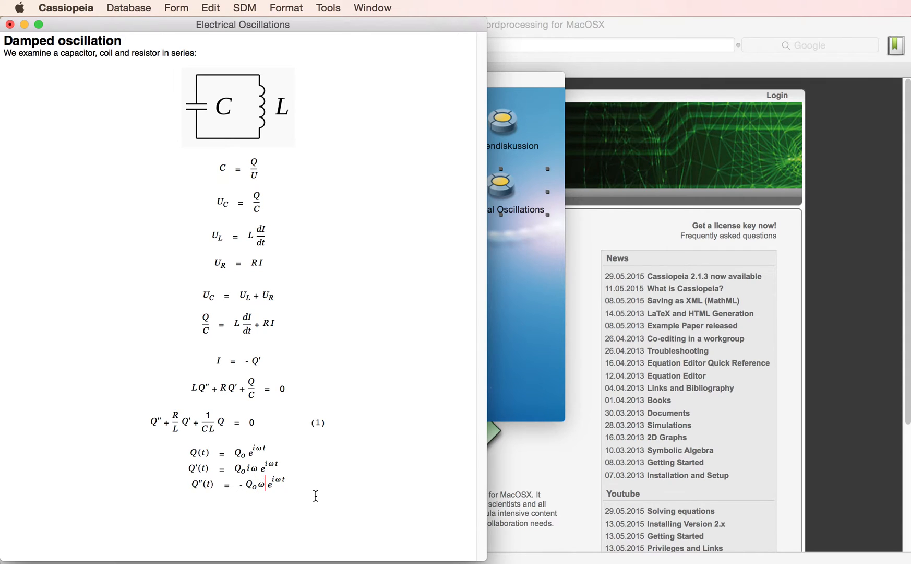
pyautogui.write('^2')
pyautogui.press('Down')
pyautogui.press('Down')
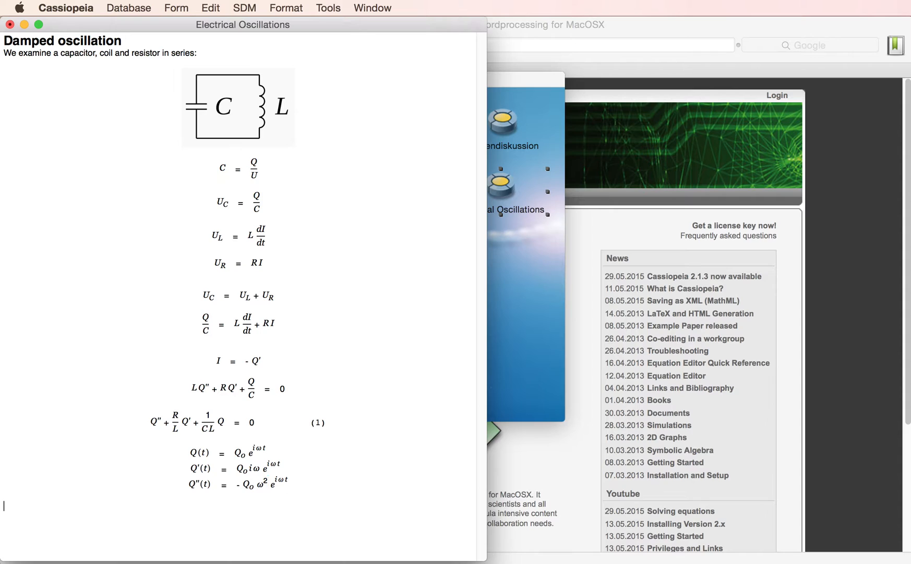
# Shorten the left-hand sides of the three oscillation equations to Q, Q' and Q''.
pyautogui.click(217, 459)
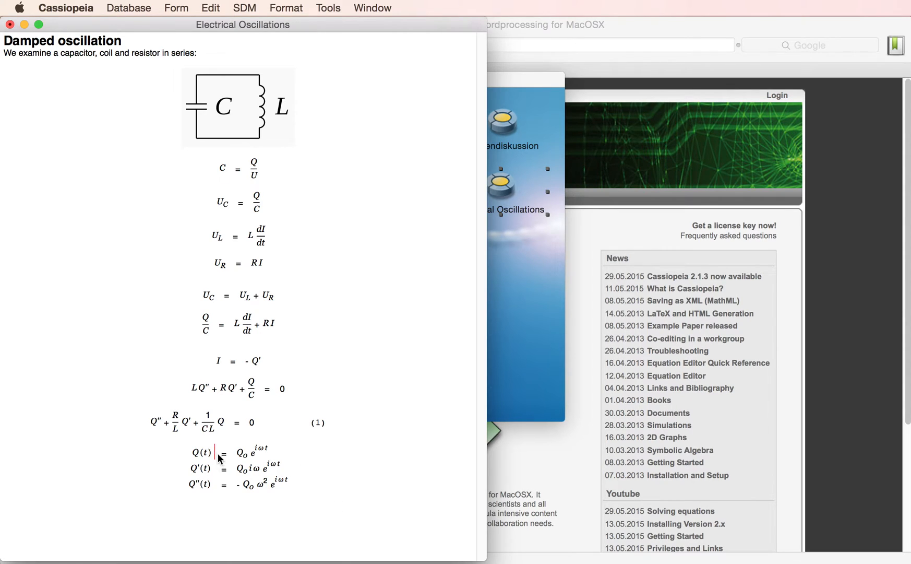
pyautogui.press('BackSpace')
pyautogui.press('BackSpace')
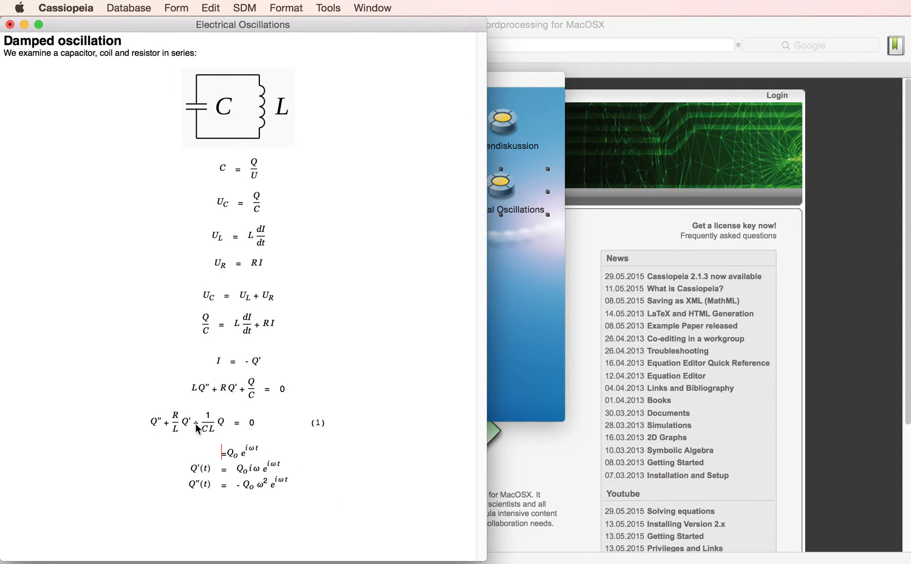
pyautogui.write('Q')
pyautogui.click(213, 468)
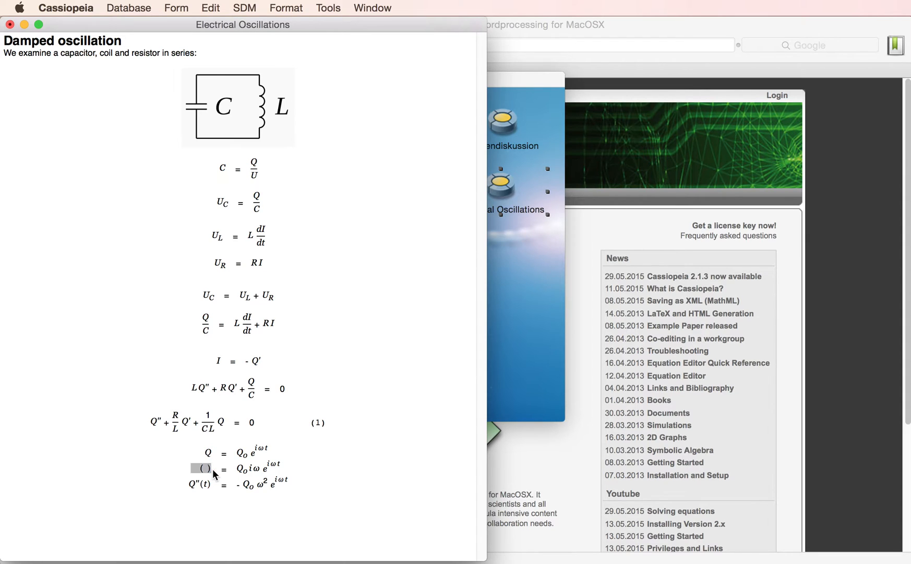
pyautogui.write("Q'")
pyautogui.click(214, 482)
pyautogui.press('BackSpace')
pyautogui.press('BackSpace')
pyautogui.write("Q''")
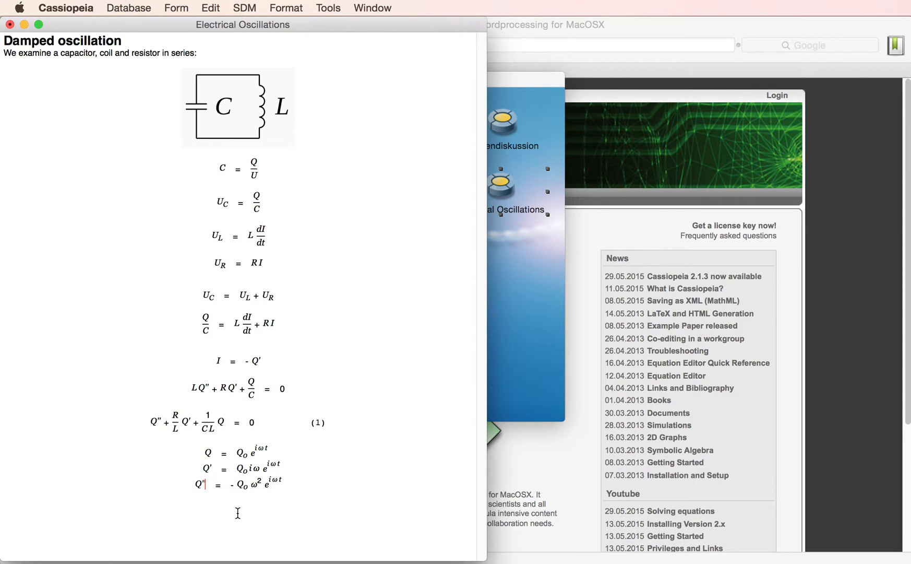
pyautogui.click(237, 513)
# Copy the numbered differential equation to below the Q, Q' and Q'' equations.
pyautogui.click(411, 423)
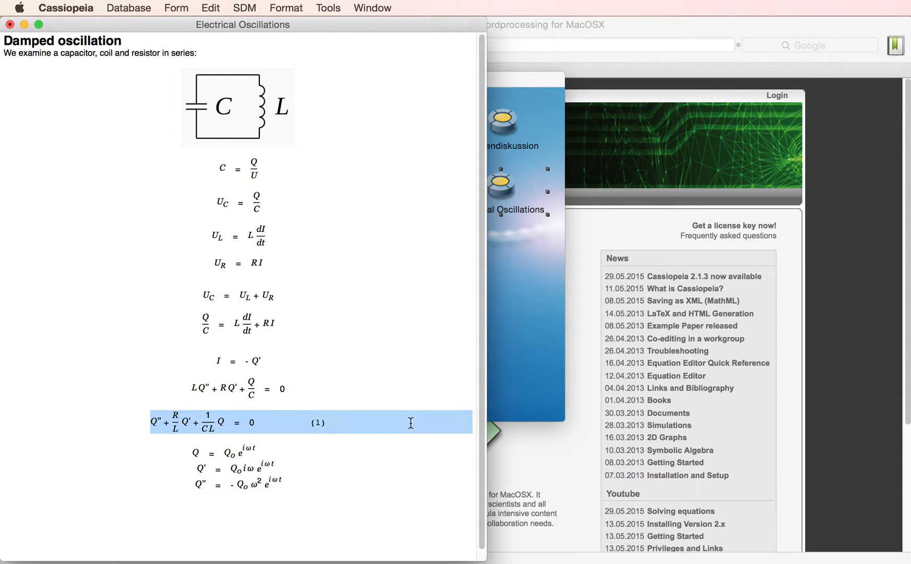
pyautogui.click(281, 524)
pyautogui.press('cmd+v')
pyautogui.scroll(-1, 364, 469)
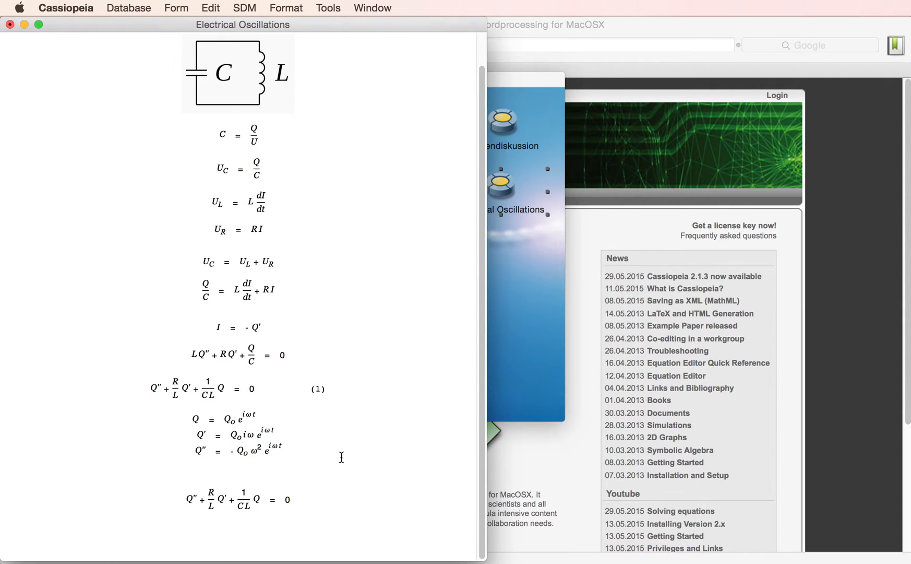
# Substitute the expressions for Q, Q' and Q'' into the copied differential equation.
pyautogui.moveTo(234, 420); pyautogui.dragTo(259, 501)
pyautogui.moveTo(242, 436); pyautogui.dragTo(264, 497)
pyautogui.moveTo(241, 451); pyautogui.dragTo(245, 505)
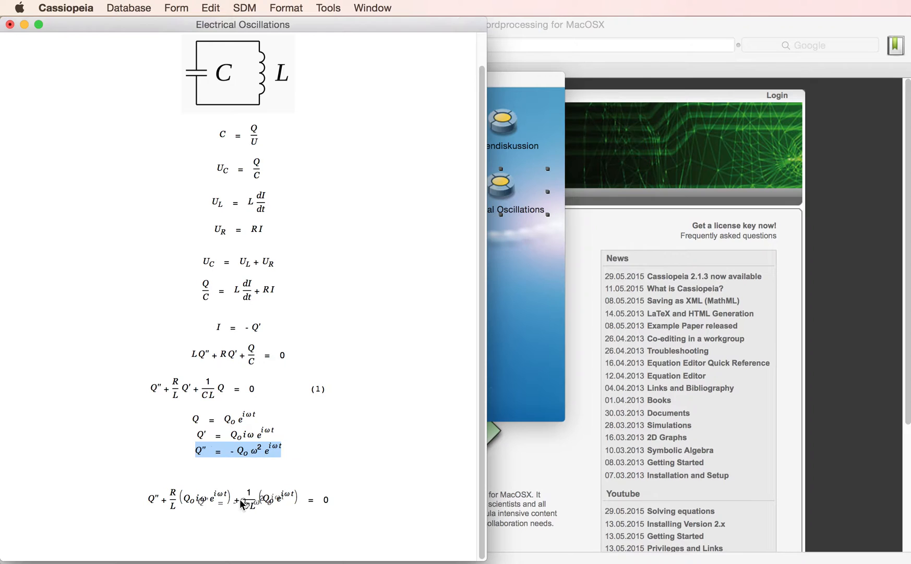
# Expand the parentheses of the substituted equation on a new line and delete the unexpanded version.
pyautogui.click(272, 502)
pyautogui.hotkey('shift', 'Return')
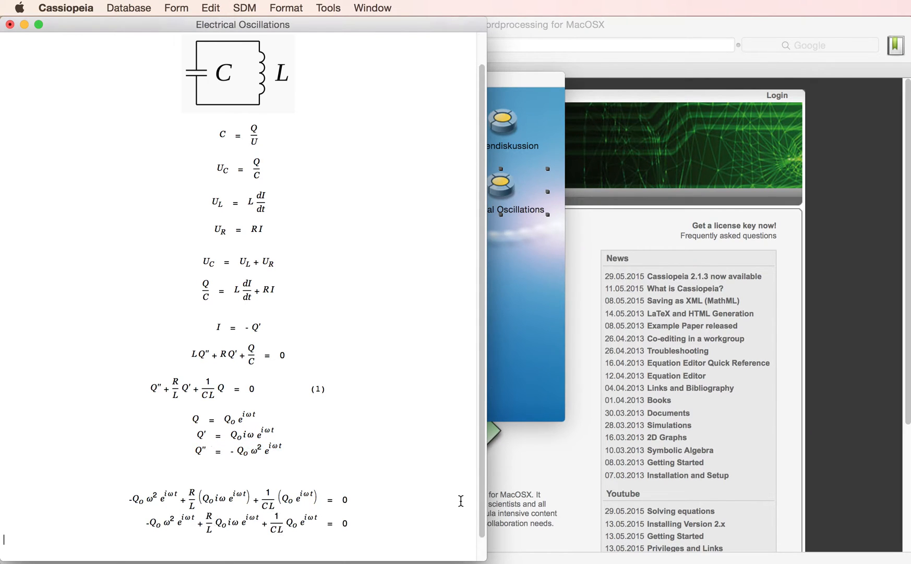
pyautogui.tripleClick(461, 501)
pyautogui.press('BackSpace')
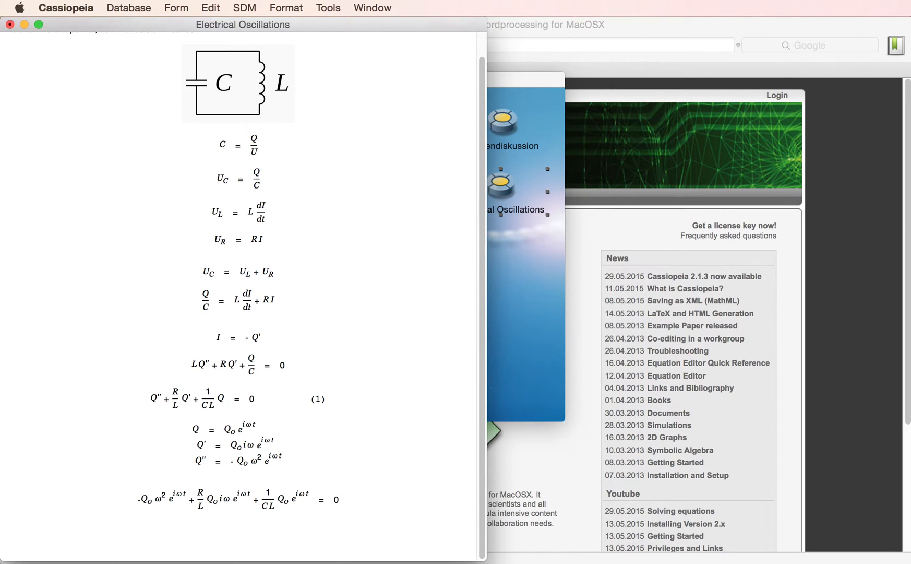
# Move everything ahead of the last Q_o e^(iωt) in the expanded equation into parentheses multiplying that factor.
pyautogui.click(300, 499)
pyautogui.hotkey('shift', 'Right')
pyautogui.hotkey('shift', 'Left')
pyautogui.hotkey('shift', 'Left')
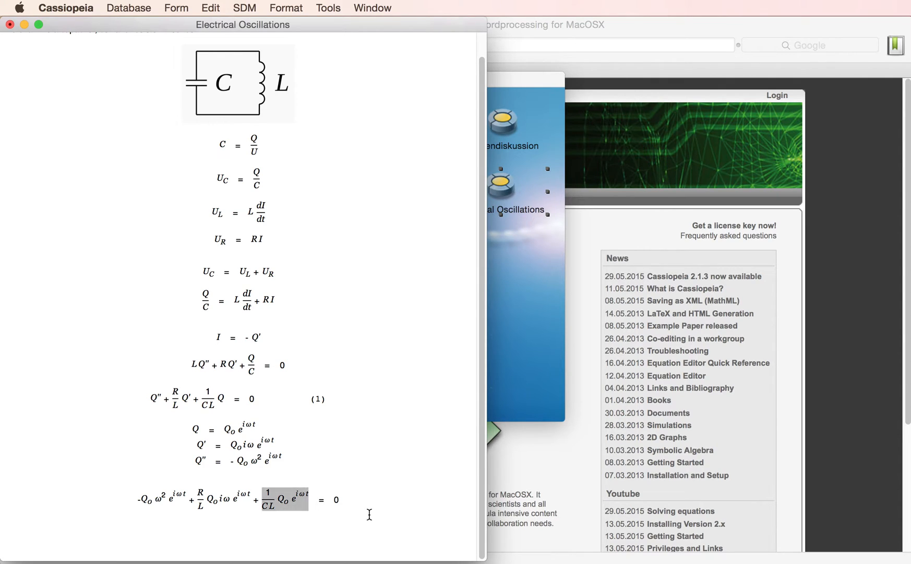
pyautogui.press('Right')
pyautogui.press('Left')
pyautogui.press('Left')
pyautogui.press('Left')
pyautogui.press('Left')
pyautogui.press('Left')
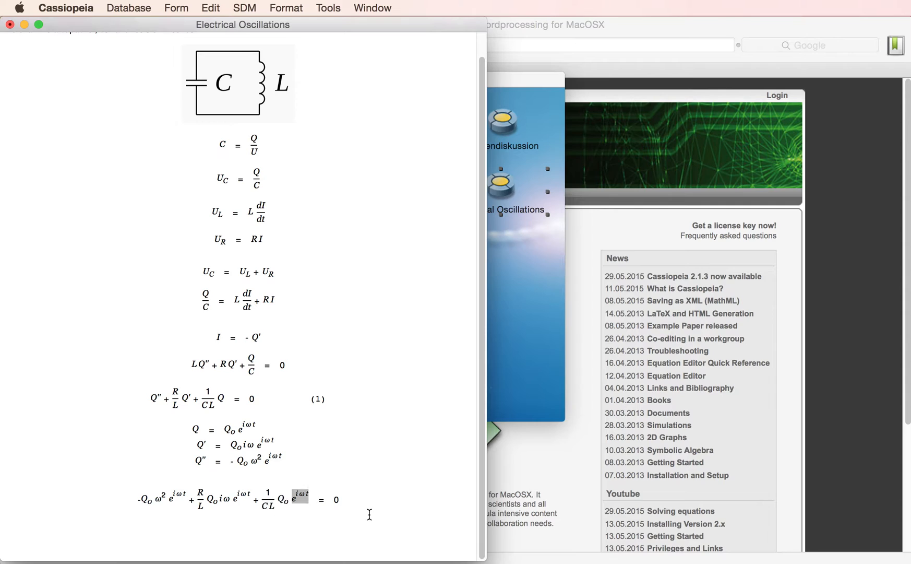
pyautogui.hotkey('shift', 'Left')
pyautogui.hotkey('shift', 'Left')
pyautogui.hotkey('shift', 'Left')
pyautogui.hotkey('shift', 'Left')
pyautogui.hotkey('shift', 'Left')
pyautogui.hotkey('shift', 'Left')
pyautogui.hotkey('shift', 'Left')
pyautogui.hotkey('shift', 'Left')
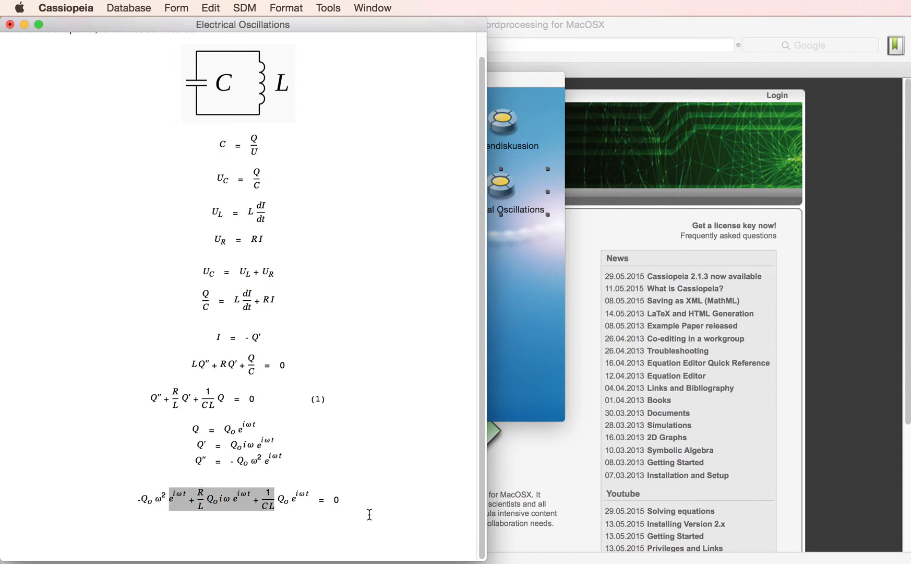
pyautogui.press('BackSpace')
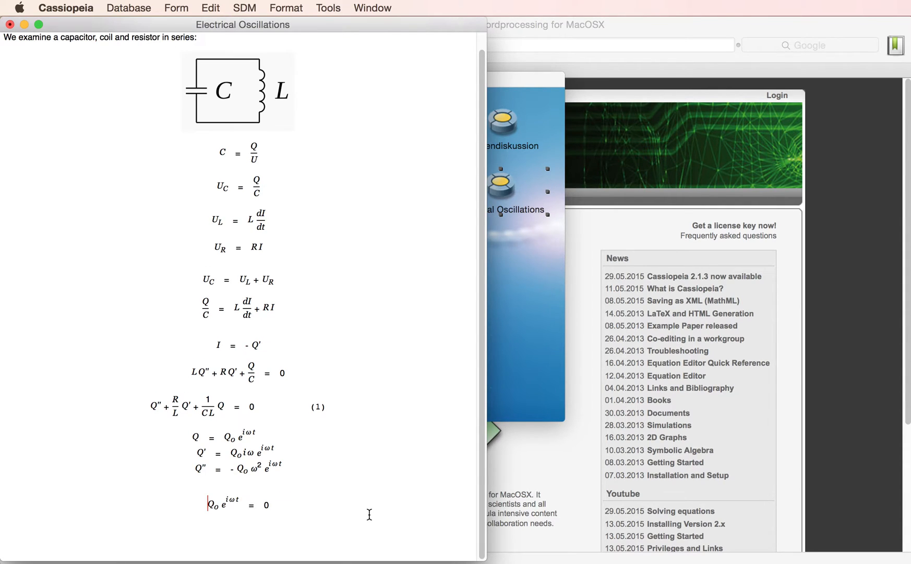
pyautogui.write('(')
pyautogui.write('-Qo ω2 eiωt + R/L Qo iω eiωt + 1/CL')
# Remove the factors Q_o and e^(iωt) inside the parentheses, leaving (-ω² + (R/L)iω + 1/(CL)) Q_o e^(iωt) = 0.
pyautogui.press('Left')
pyautogui.press('Left')
pyautogui.hotkey('shift', 'Left')
pyautogui.press('BackSpace')
pyautogui.press('Left')
pyautogui.press('Left')
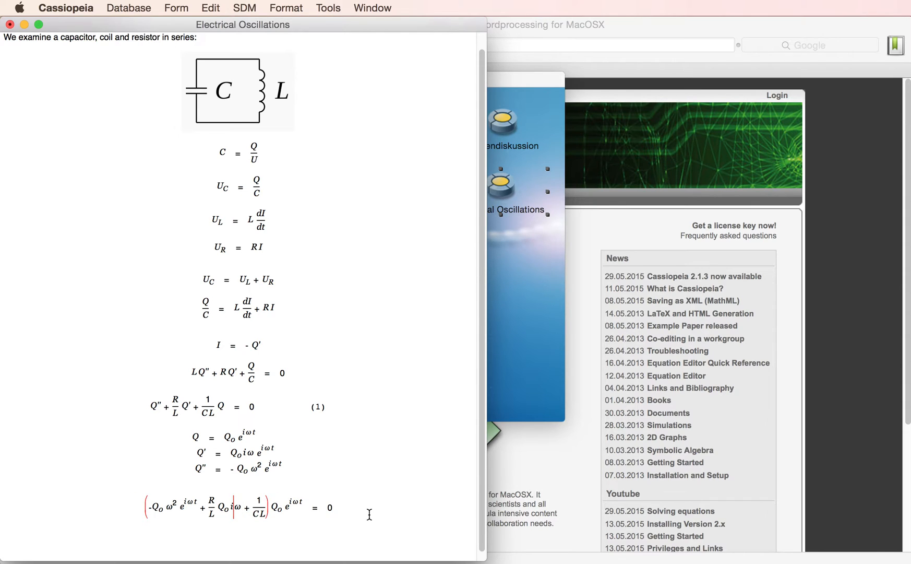
pyautogui.press('BackSpace')
pyautogui.press('Left')
pyautogui.press('Left')
pyautogui.hotkey('shift', 'Left')
pyautogui.press('BackSpace')
pyautogui.press('Left')
pyautogui.press('Left')
pyautogui.hotkey('shift', 'Left')
pyautogui.press('BackSpace')
pyautogui.click(369, 514)
pyautogui.press('Return')
pyautogui.press('Return')
pyautogui.press('Return')
pyautogui.press('Return')
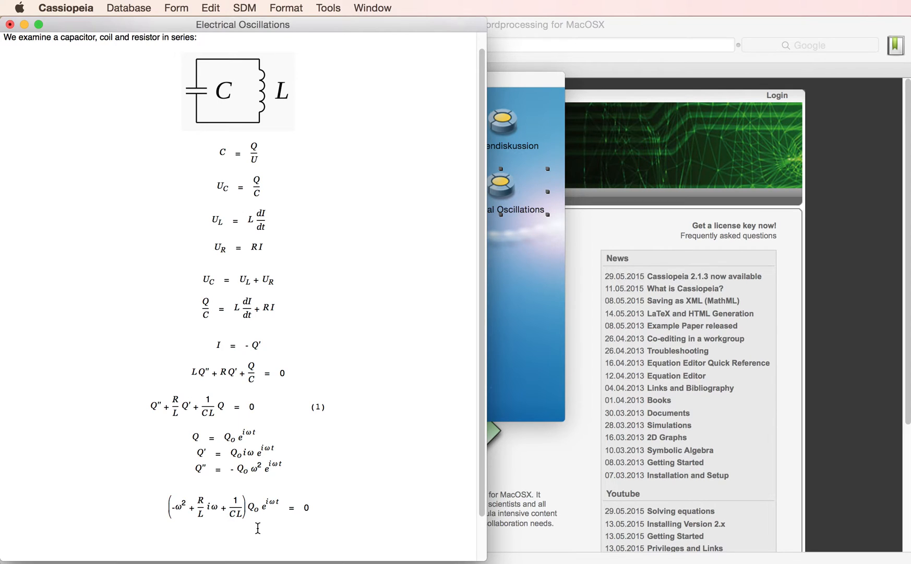
# Duplicate the factored equation underneath and delete Q_o e^(iωt) from the copy.
pyautogui.keyDown('alt'); pyautogui.click(236, 508); pyautogui.keyUp('alt')
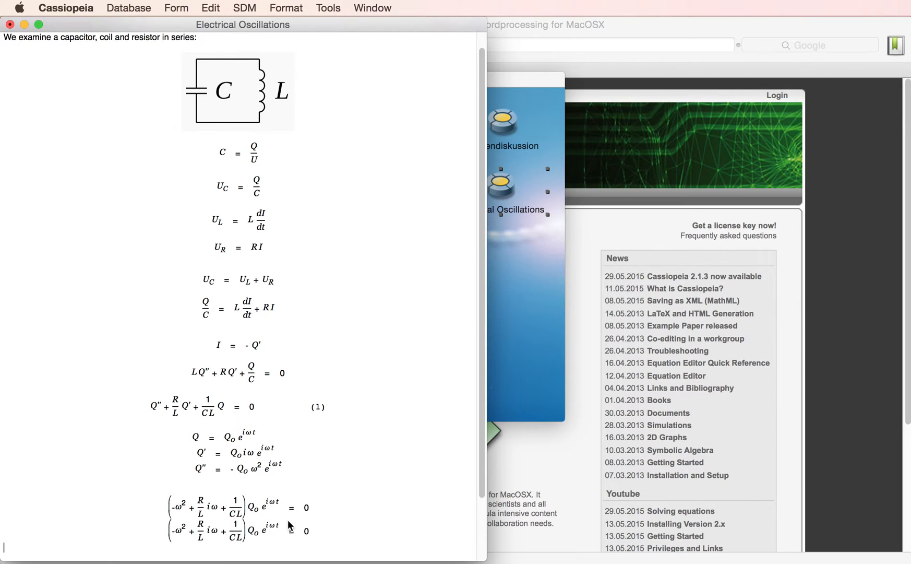
pyautogui.press('BackSpace')
pyautogui.press('BackSpace')
pyautogui.press('BackSpace')
pyautogui.press('BackSpace')
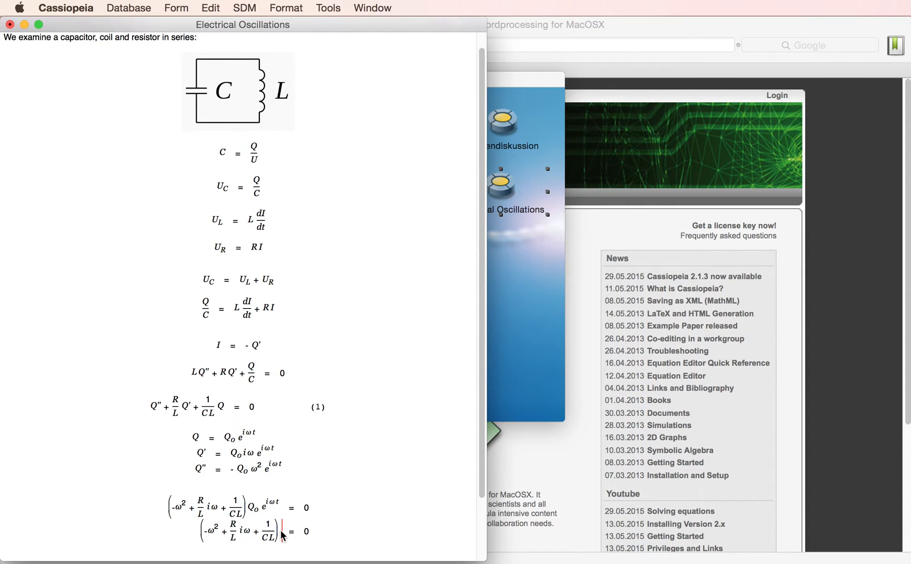
# Add a version without parentheses and reverse its signs to get ω² - (R/L)iω - 1/(CL) = 0, followed by blank space.
pyautogui.keyDown('alt'); pyautogui.click(250, 530); pyautogui.keyUp('alt')
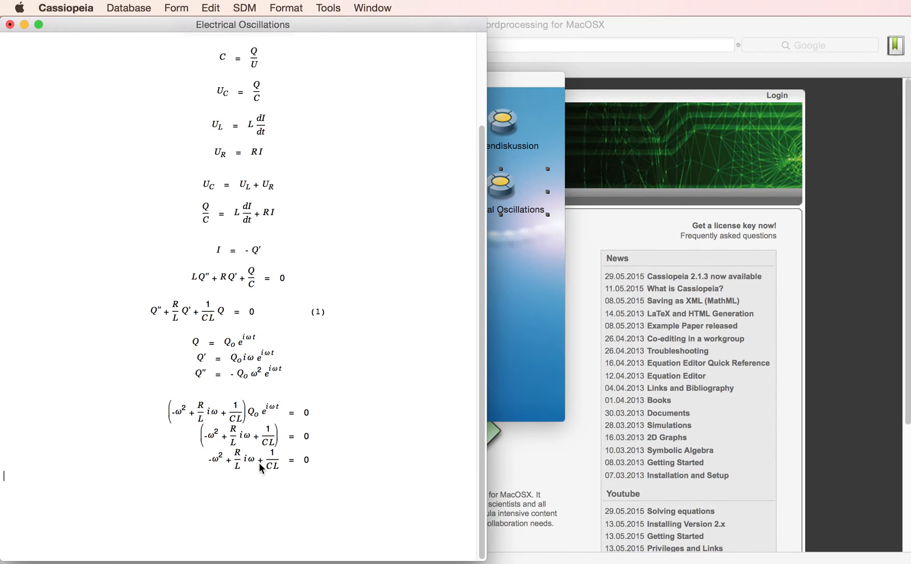
pyautogui.click(242, 464)
pyautogui.press('Left')
pyautogui.press('Left')
pyautogui.press('Left')
pyautogui.press('BackSpace')
pyautogui.press('Right')
pyautogui.press('Right')
pyautogui.press('Right')
pyautogui.press('BackSpace')
pyautogui.write('-')
pyautogui.press('Right')
pyautogui.press('Right')
pyautogui.press('Right')
pyautogui.press('Right')
pyautogui.press('BackSpace')
pyautogui.write('-')
pyautogui.press('Return')
pyautogui.press('Return')
pyautogui.press('Return')
pyautogui.press('BackSpace')
pyautogui.press('BackSpace')
# Insert the definitions p = -(R/L)i and q = -1/(CL) as an equation line below the quadratic equation.
pyautogui.press('super+e')
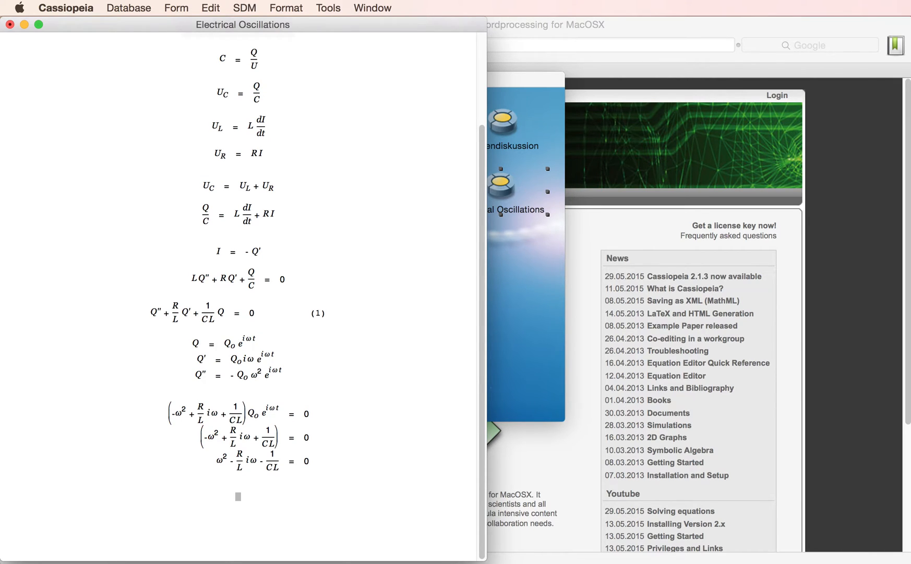
pyautogui.write('p=')
pyautogui.write('-/')
pyautogui.write('R')
pyautogui.press('Tab')
pyautogui.write('L')
pyautogui.press('Right')
pyautogui.write('i q = -1/')
pyautogui.press('Tab')
pyautogui.write('CL')
pyautogui.press('Return')
pyautogui.press('Return')
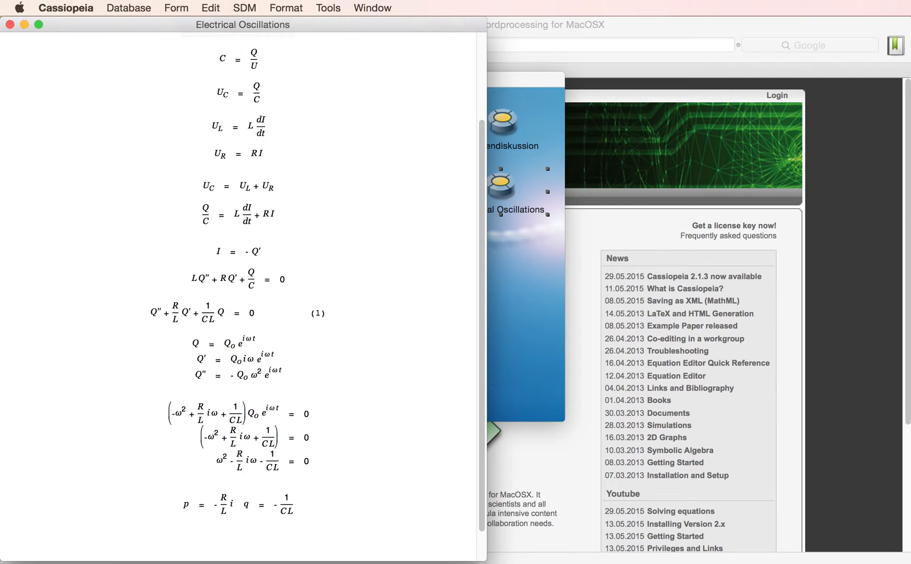
# Copy the x₁ solution formula with p and q from the Kurvendiskussion document to below the p and q definitions.
pyautogui.click(512, 309)
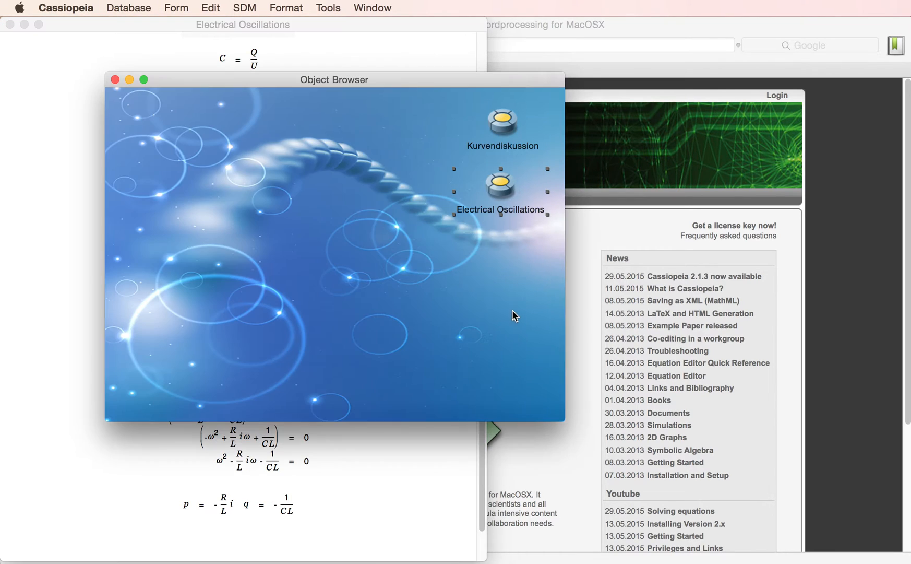
pyautogui.doubleClick(502, 124)
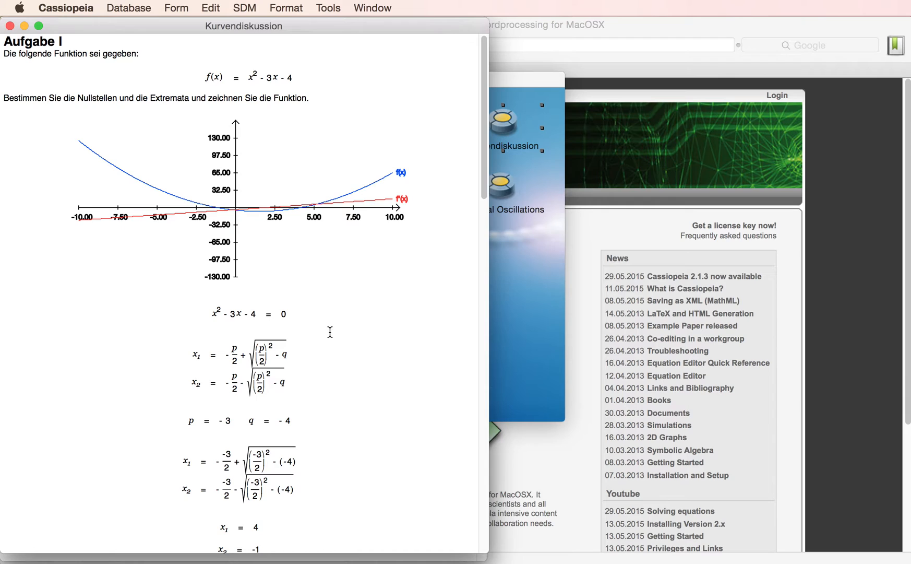
pyautogui.click(441, 345)
pyautogui.press('super+w')
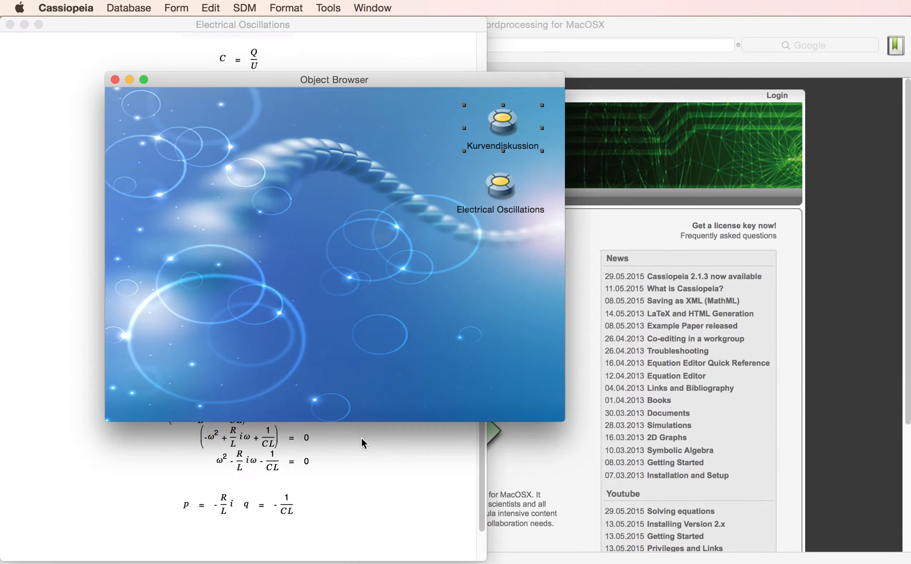
pyautogui.click(307, 528)
pyautogui.press('super+v')
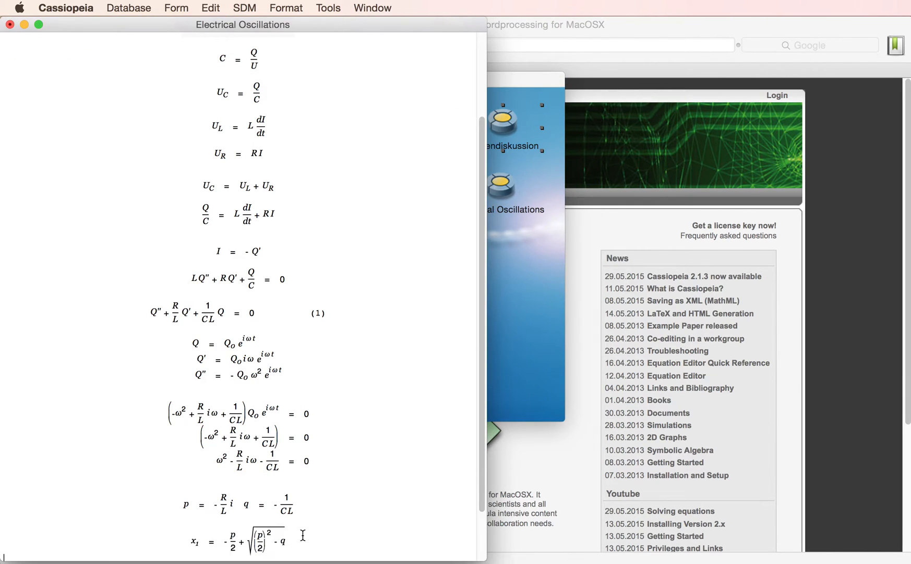
# Replace x₁ with ω₁ on the left-hand side of the pasted solution formula.
pyautogui.click(206, 478)
pyautogui.hotkey('shift', 'Left')
pyautogui.press('BackSpace')
pyautogui.write('ω_1')
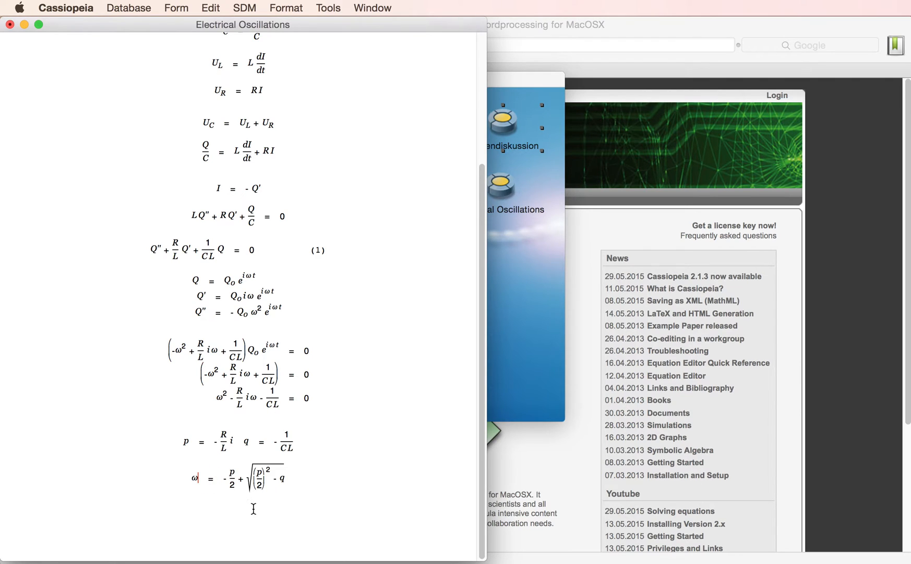
pyautogui.click(253, 509)
pyautogui.press('Return')
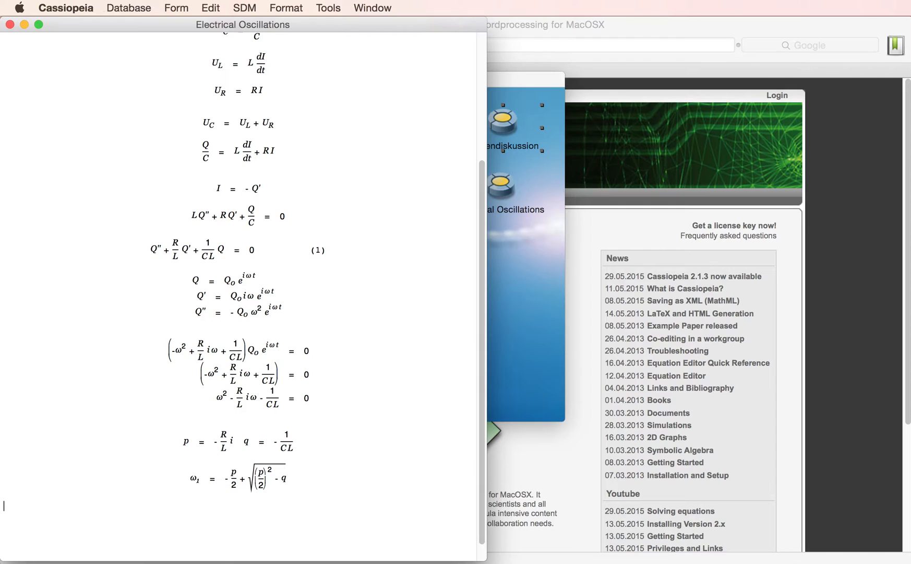
# Substitute the definitions of p and q into a copy of the ω₁ formula on the line below it.
pyautogui.moveTo(218, 442); pyautogui.dragTo(252, 476)
pyautogui.moveTo(287, 445); pyautogui.dragTo(294, 517)
pyautogui.scroll(-3, 347, 518)
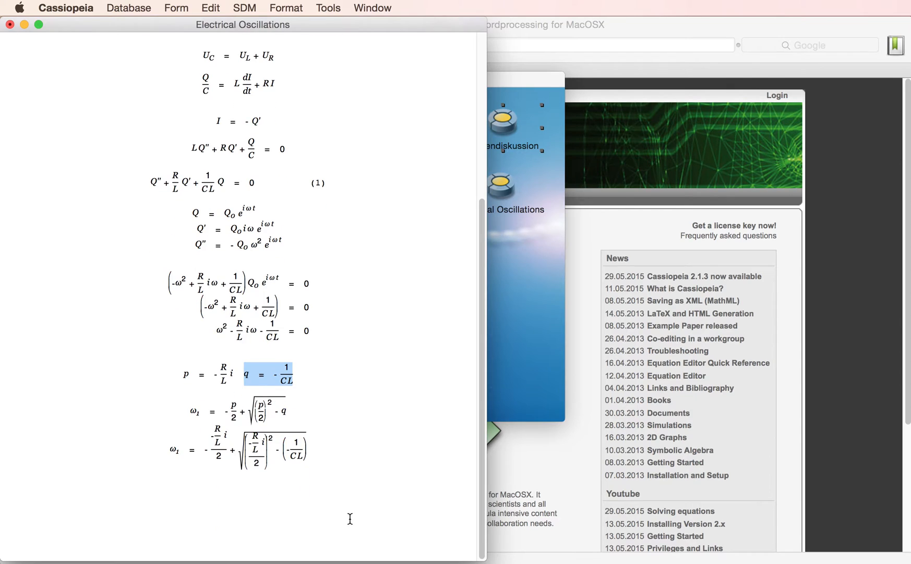
# Remove both minus signs from the first term of the substituted ω₁ formula.
pyautogui.click(228, 455)
pyautogui.press('Up')
pyautogui.press('Up')
pyautogui.press('Left')
pyautogui.click(239, 440)
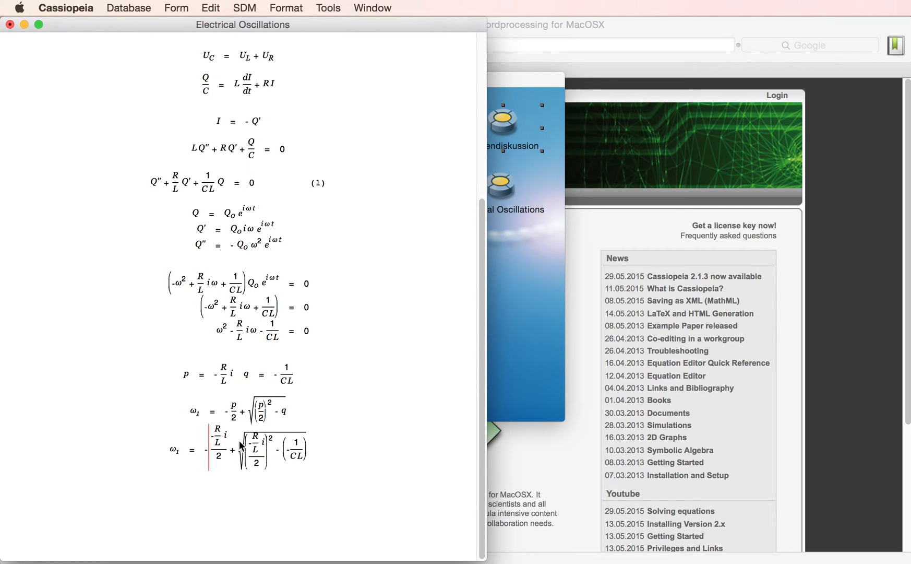
pyautogui.click(216, 431)
pyautogui.press('BackSpace')
pyautogui.press('Up')
pyautogui.press('Up')
pyautogui.press('Left')
pyautogui.press('BackSpace')
# Replace the nested fraction in the first term of the substituted ω₁ formula with (R/2L)i.
pyautogui.hotkey('shift', 'Right')
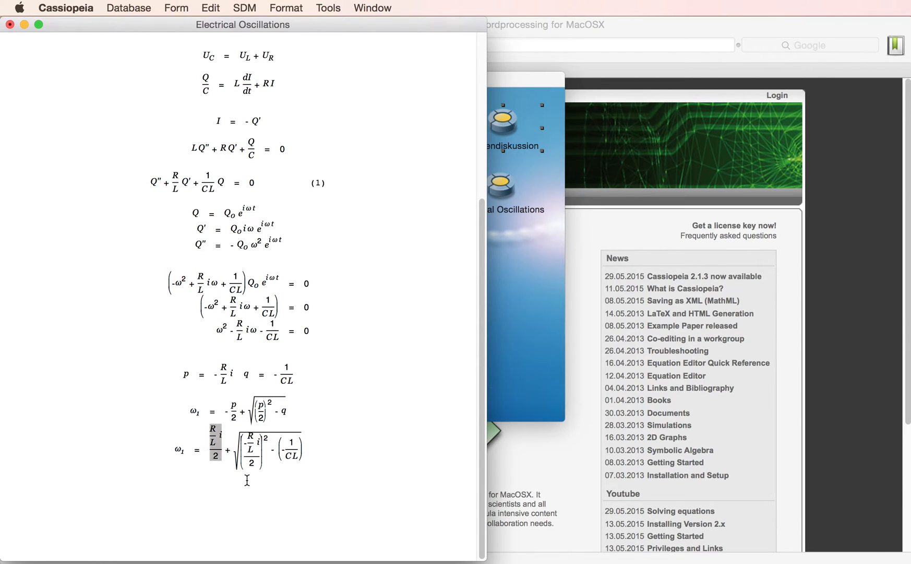
pyautogui.press('BackSpace')
pyautogui.write('/')
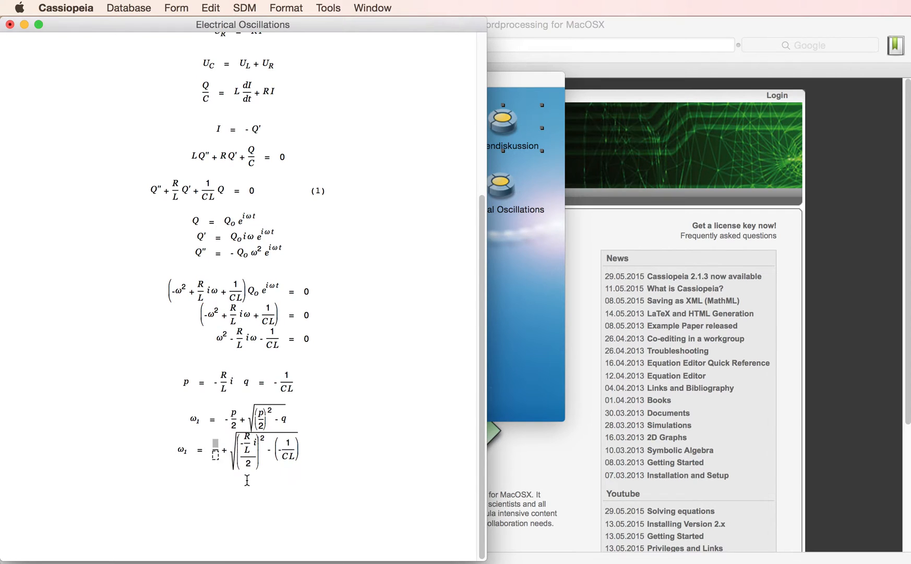
pyautogui.write('R')
pyautogui.press('Tab')
pyautogui.write('2L')
pyautogui.press('Tab')
pyautogui.press('Tab')
pyautogui.write('i')
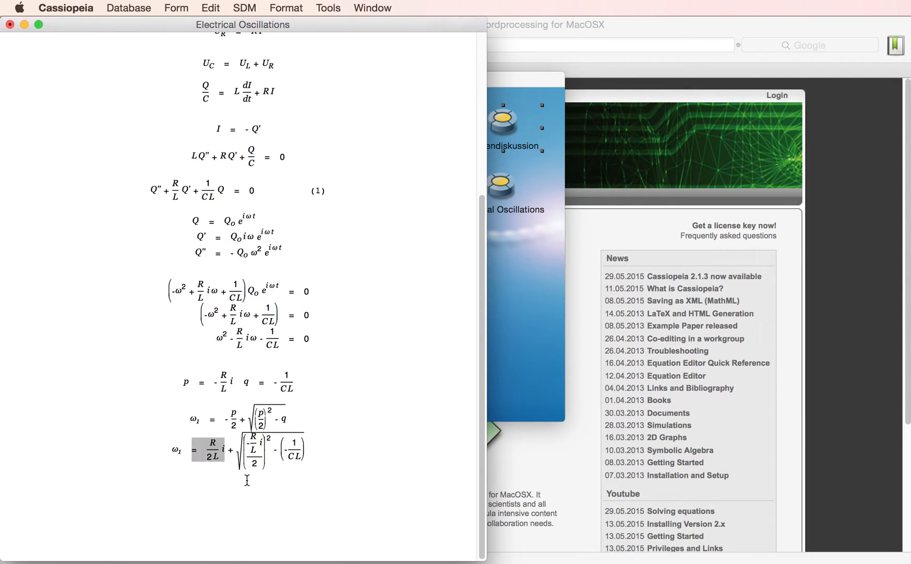
# Replace the nested fraction in the squared bracket under the root with (R/2L)i, without its minus sign.
pyautogui.press('Right')
pyautogui.press('Right')
pyautogui.press('Right')
pyautogui.press('Right')
pyautogui.press('Right')
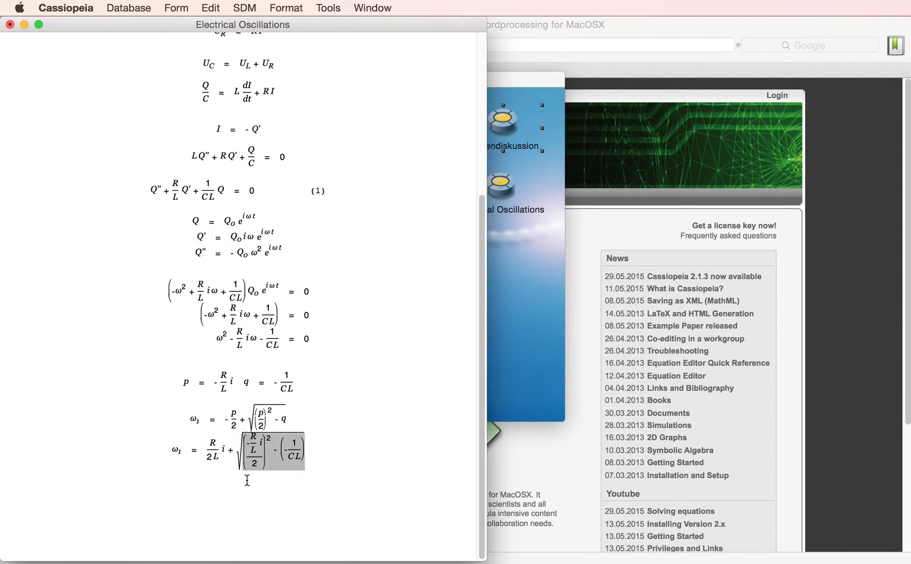
pyautogui.press('Right')
pyautogui.press('End')
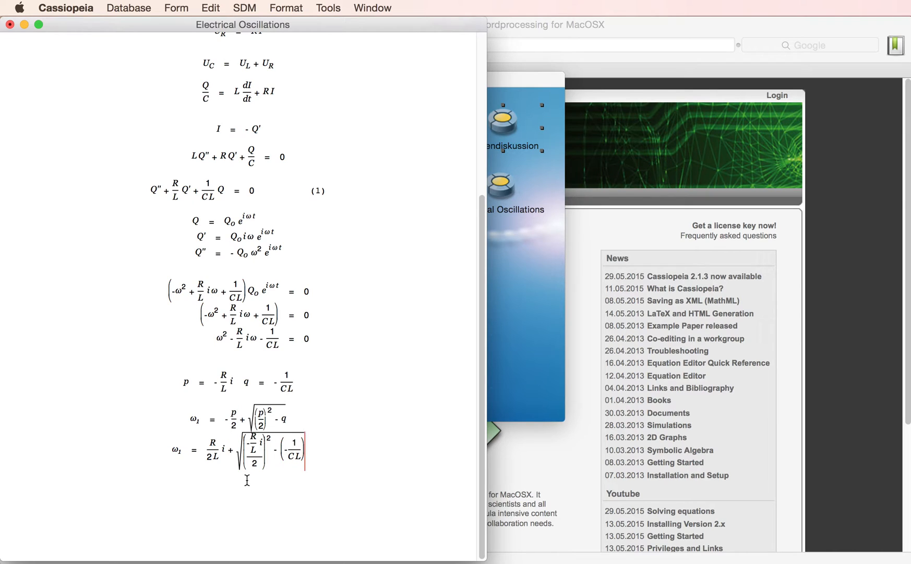
pyautogui.click(254, 456)
pyautogui.press('Right')
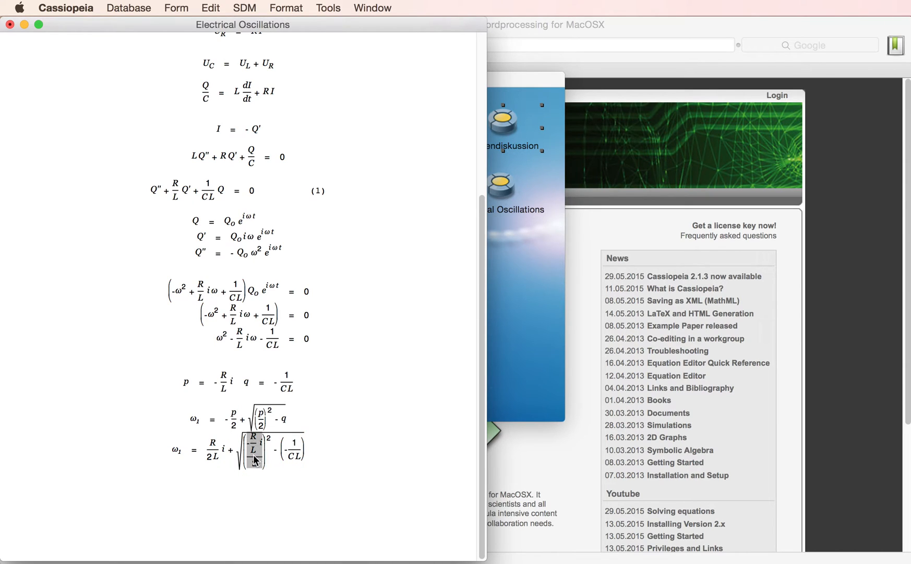
pyautogui.press('super+v')
pyautogui.press('Left')
pyautogui.press('Left')
pyautogui.press('Left')
pyautogui.press('BackSpace')
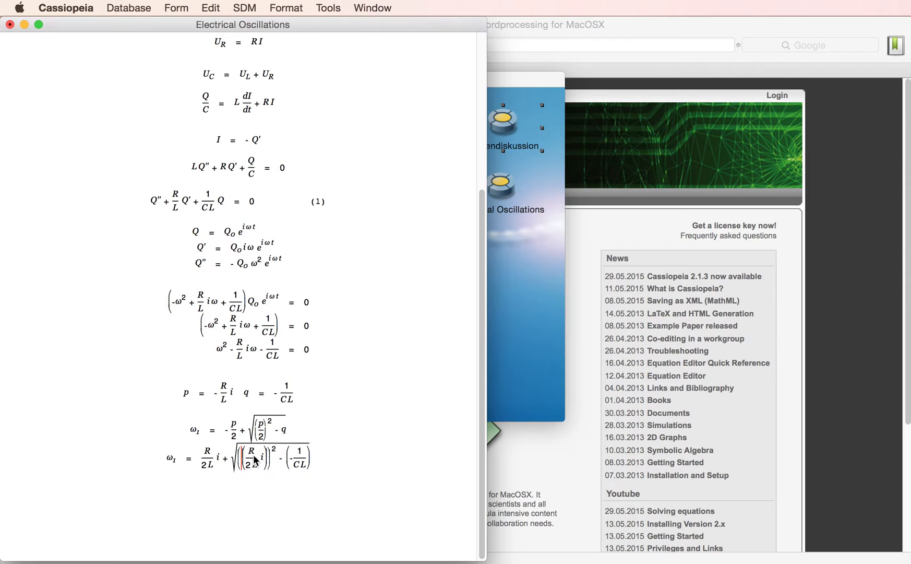
# Rewrite the squared term under the root as -(R/2L)² in a copy of the ω₁ formula on the line below.
pyautogui.doubleClick(249, 453)
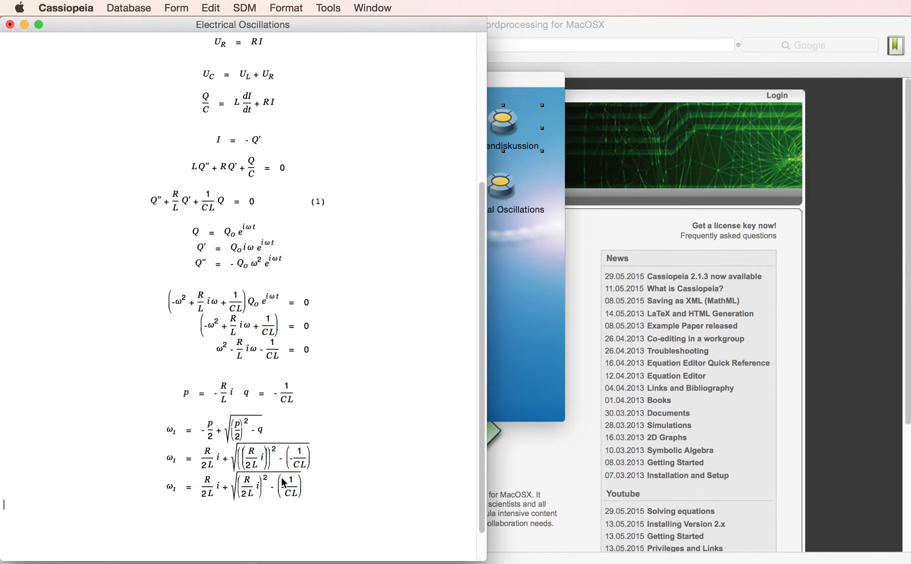
pyautogui.click(261, 492)
pyautogui.press('Right')
pyautogui.press('BackSpace')
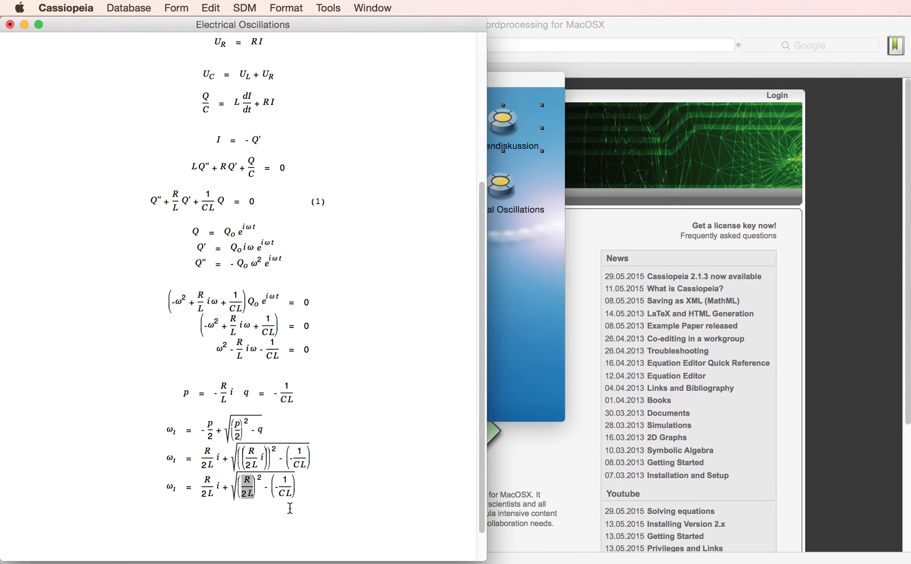
pyautogui.press('Left')
pyautogui.write('-')
# Simplify -(-1/CL) under the root to +1/CL in a new copy of the ω₁ formula and delete the intermediate line.
pyautogui.click(290, 508)
pyautogui.press('Return')
pyautogui.press('Return')
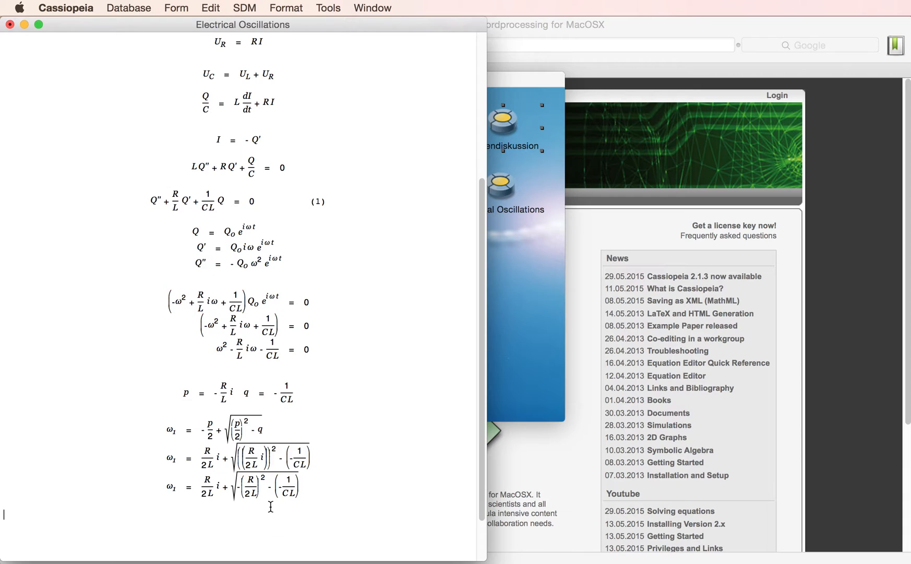
pyautogui.click(255, 490)
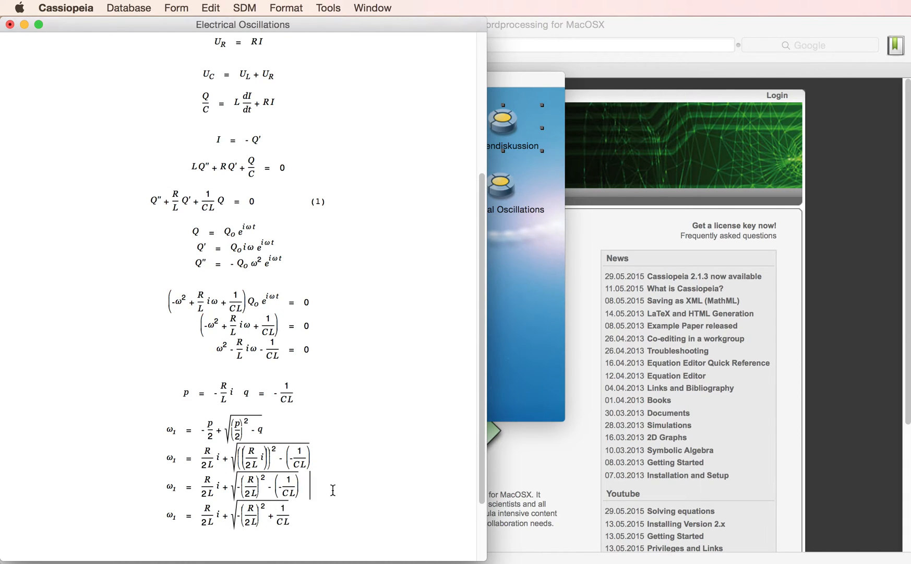
pyautogui.click(334, 490)
pyautogui.press('BackSpace')
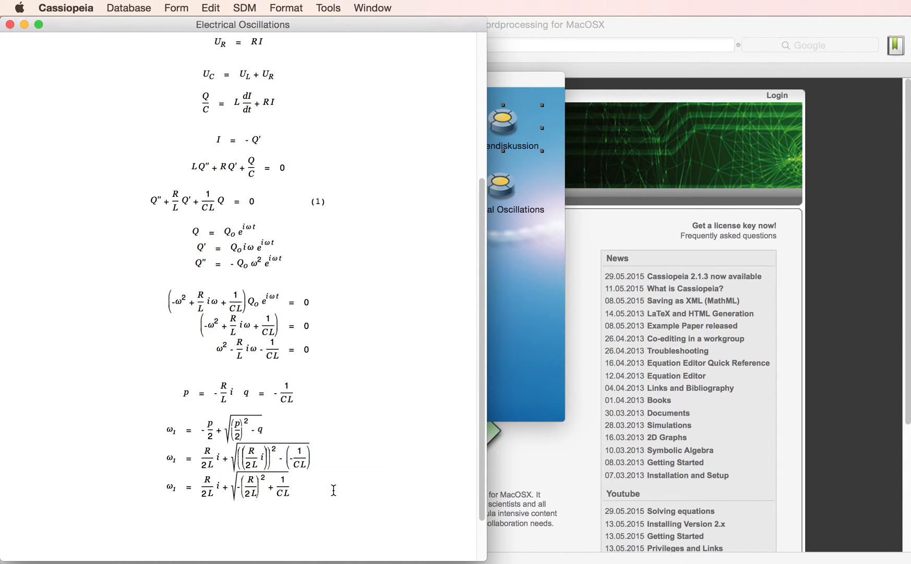
# Insert the equation Q = Q₀e^(iω₁t) below the simplified ω₁ formula.
pyautogui.click(377, 230)
pyautogui.click(189, 502)
pyautogui.write('Q = Q0 eiωt')
pyautogui.hotkey('shift', 'Left')
pyautogui.press('BackSpace')
pyautogui.write('ω1')
pyautogui.press('Right')
pyautogui.press('Right')
pyautogui.press('Return')
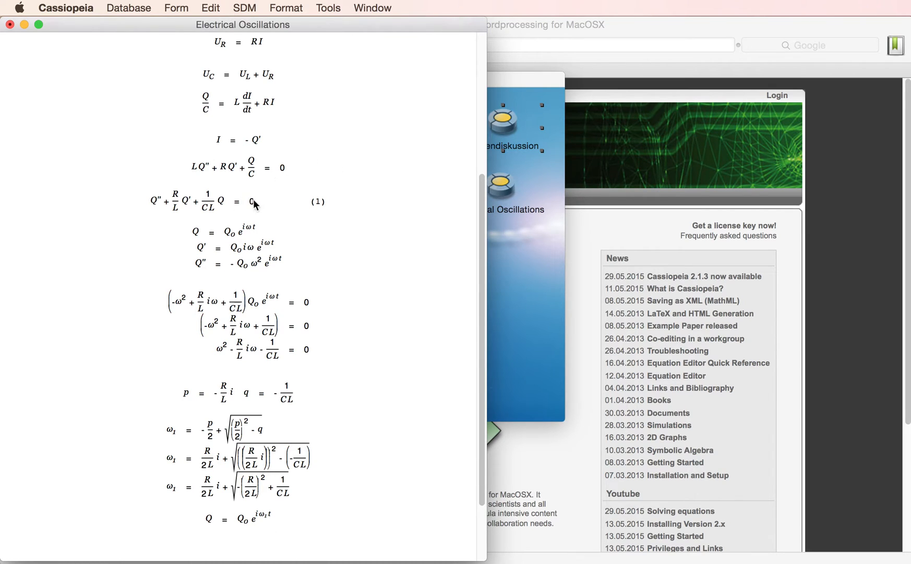
# Substitute the simplified ω₁ expression into a copy of the Q equation below it, separated by an empty line.
pyautogui.scroll(-4, 346, 482)
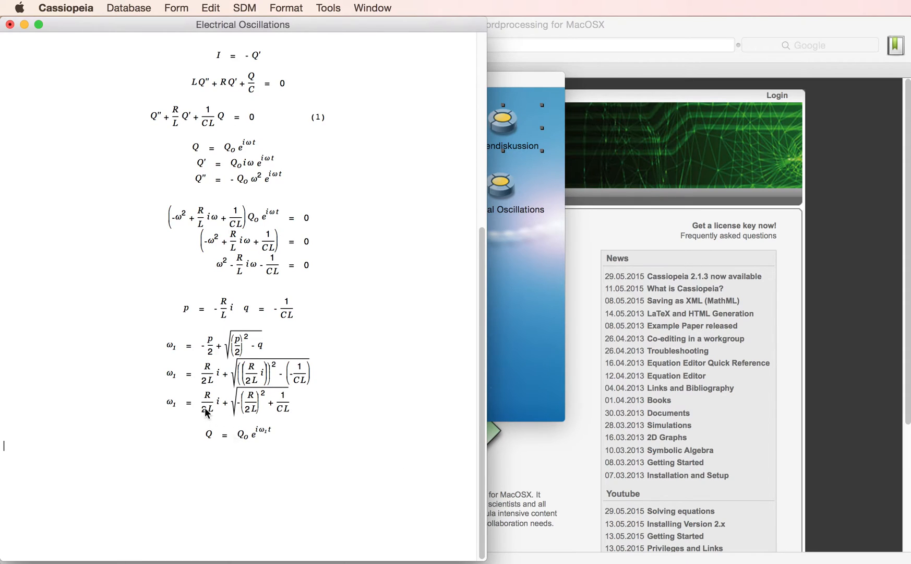
pyautogui.moveTo(206, 402); pyautogui.dragTo(262, 430)
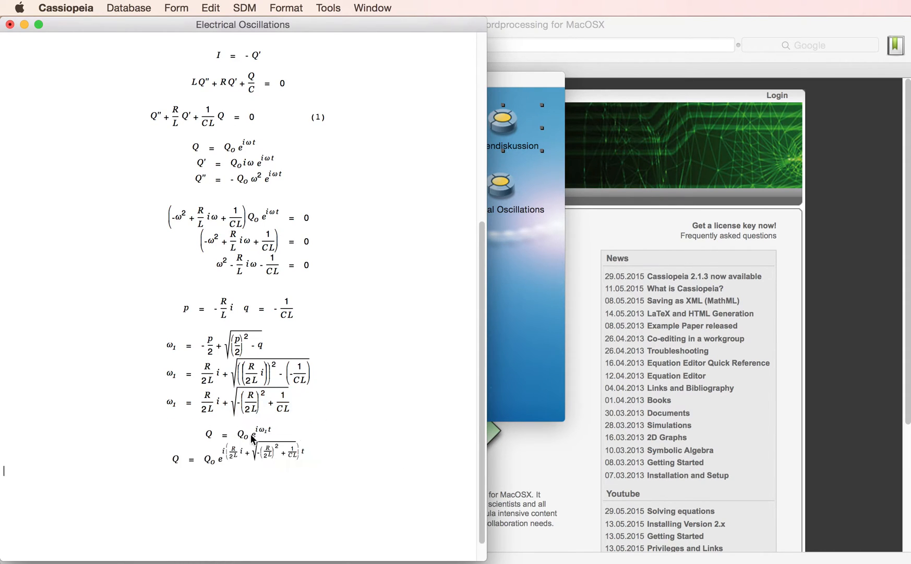
pyautogui.press('Return')
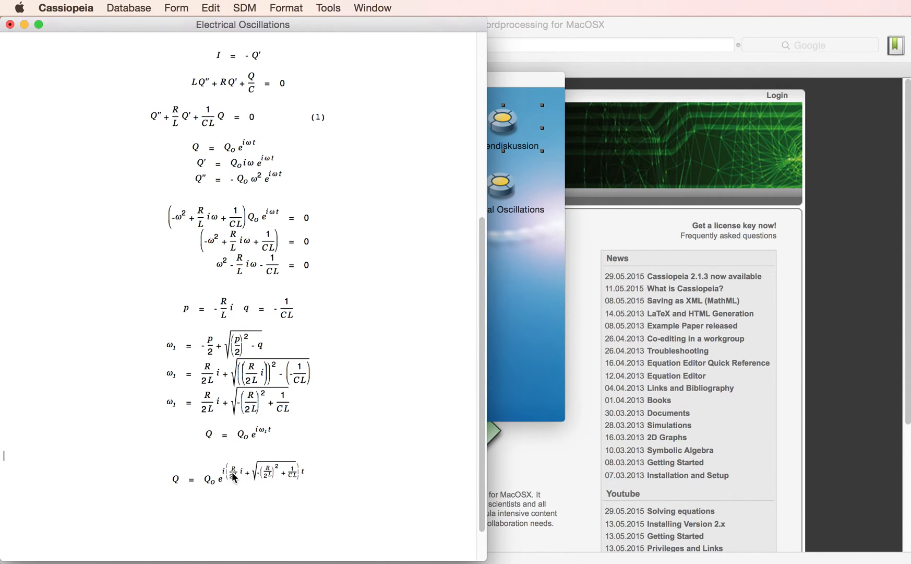
# Duplicate the exponential factor at the end of the substituted Q equation.
pyautogui.moveTo(220, 479); pyautogui.dragTo(234, 487)
pyautogui.press('space')
pyautogui.press('Right')
pyautogui.hotkey('shift', 'Home')
pyautogui.press('Right')
pyautogui.press('super+v')
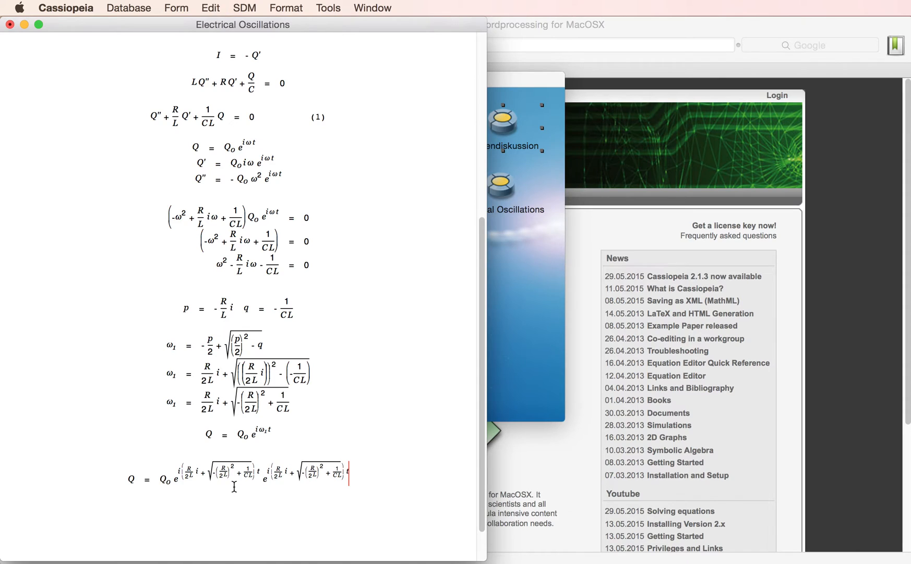
# Delete the (R/2L)i term and its plus sign from the exponent of the second exponential.
pyautogui.click(317, 471)
pyautogui.press('BackSpace')
pyautogui.press('BackSpace')
pyautogui.press('BackSpace')
pyautogui.press('BackSpace')
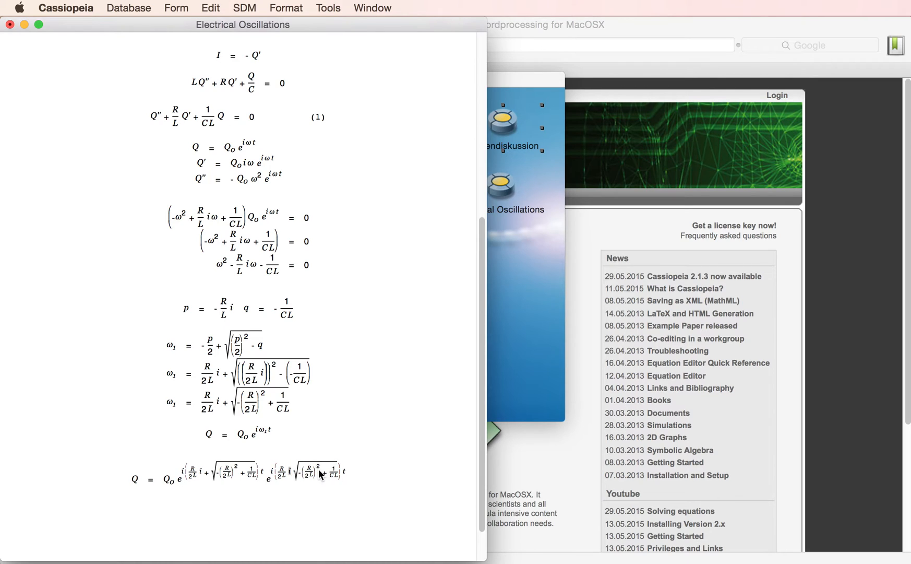
pyautogui.press('Left')
pyautogui.press('Left')
pyautogui.press('Left')
pyautogui.press('Left')
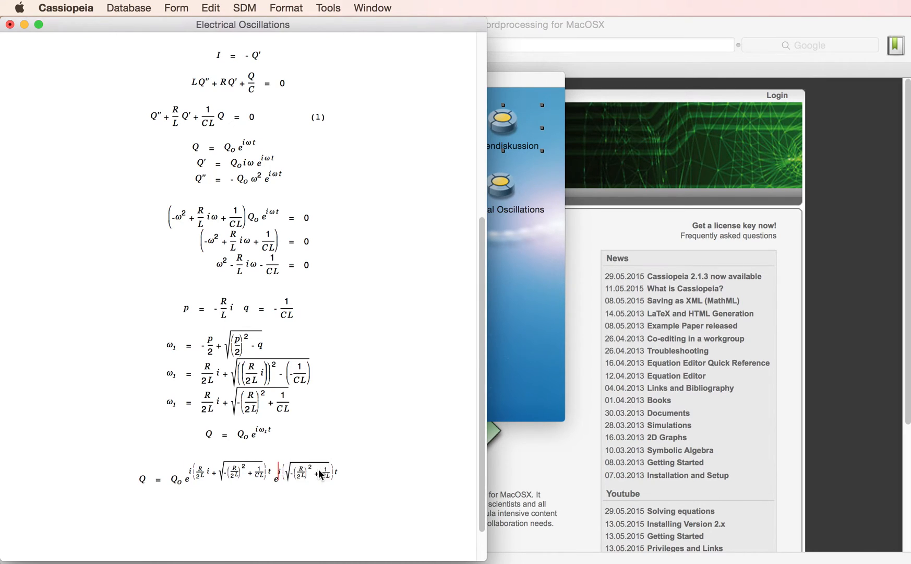
# Delete the square root and its plus sign from the exponent of the first exponential.
pyautogui.click(237, 474)
pyautogui.press('Up')
pyautogui.press('Up')
pyautogui.press('Up')
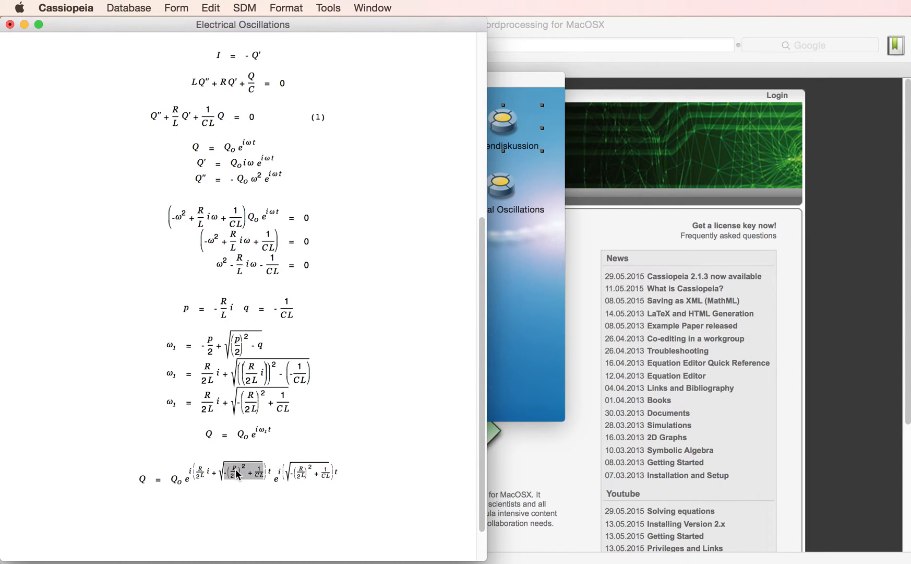
pyautogui.press('BackSpace')
pyautogui.press('BackSpace')
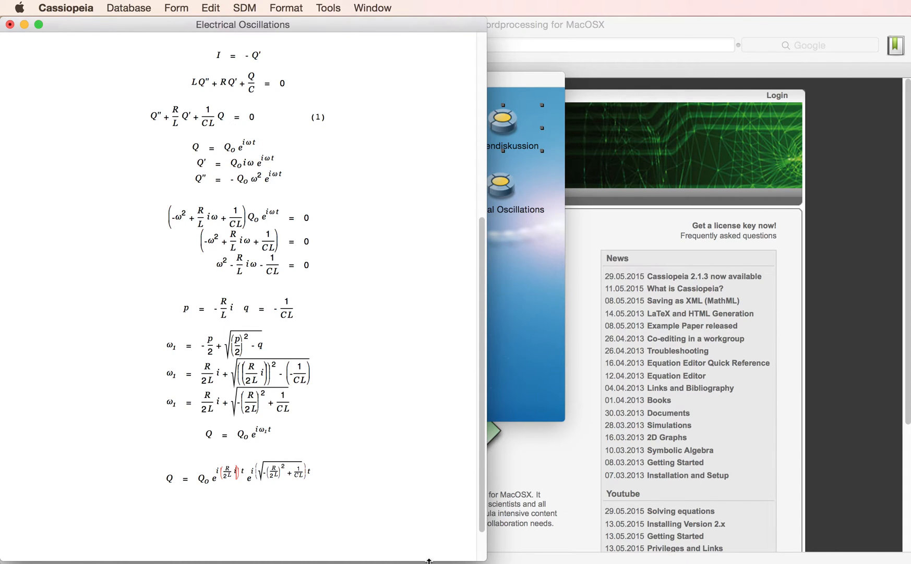
# Simplify the first exponent to -(R/2L)t by replacing the two i factors with a minus sign.
pyautogui.press('BackSpace')
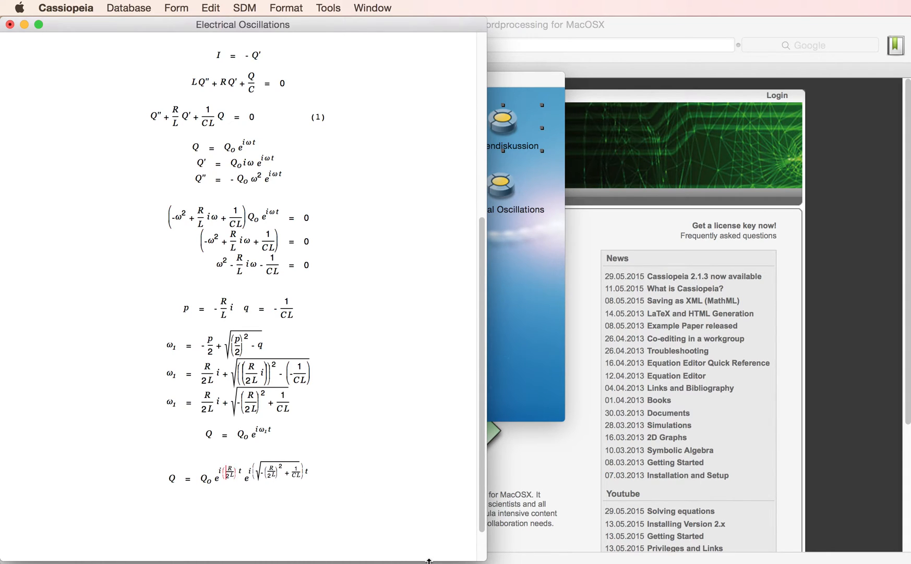
pyautogui.press('BackSpace')
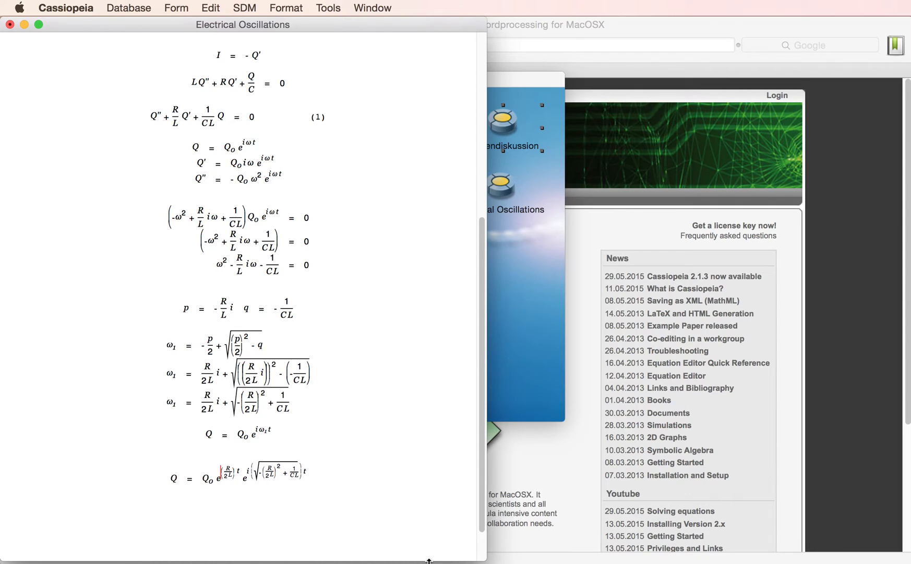
pyautogui.write('-')
pyautogui.press('Return')
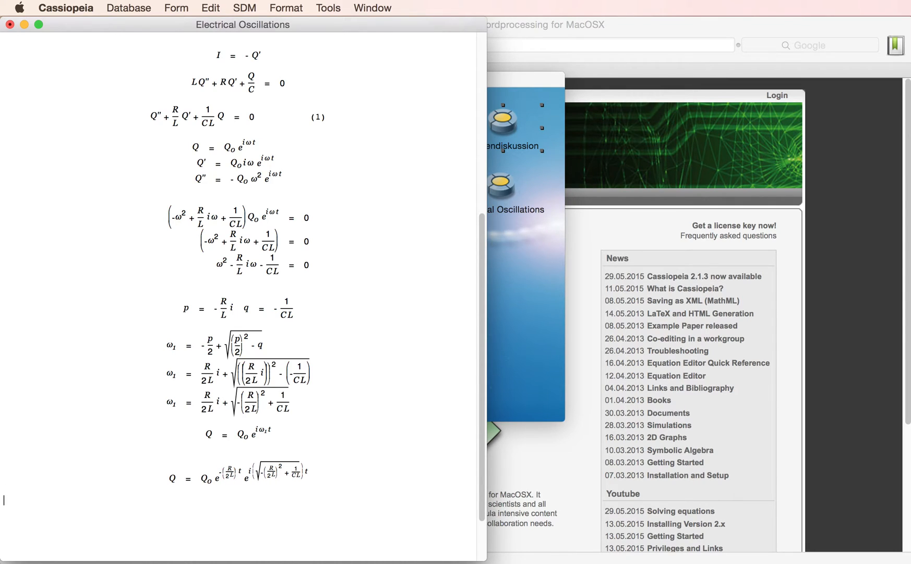
# Insert Euler's formula e^(ix) = cos x + i sin x as an equation below the factored Q equation.
pyautogui.click(247, 524)
pyautogui.press('super+e')
pyautogui.write('e^ix')
pyautogui.press('Right')
pyautogui.write('= cos x + i sin x')
pyautogui.press('Return')
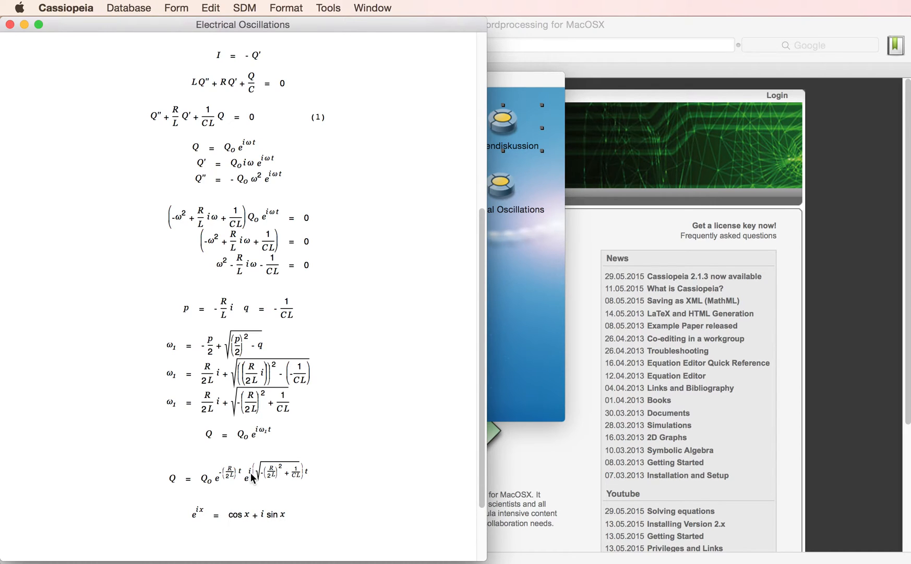
# Copy the factored Q equation to below Euler's formula, without the redundant brackets in the exponents.
pyautogui.click(421, 470)
pyautogui.press('super+c')
pyautogui.click(285, 545)
pyautogui.press('super+v')
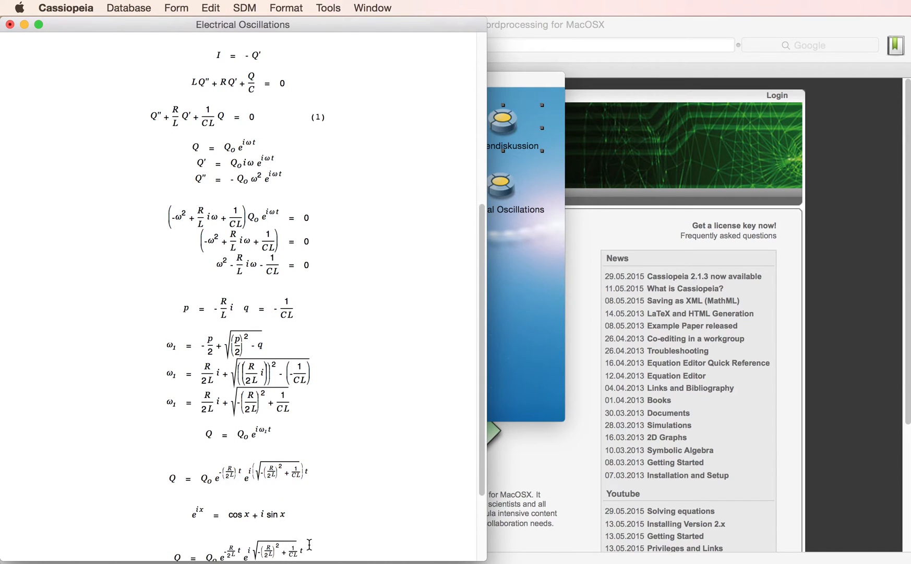
# Insert a bracket with cos(√(-(R/2L)² + 1/CL) t) between the two exponentials of the copied Q equation.
pyautogui.scroll(-4, 284, 543)
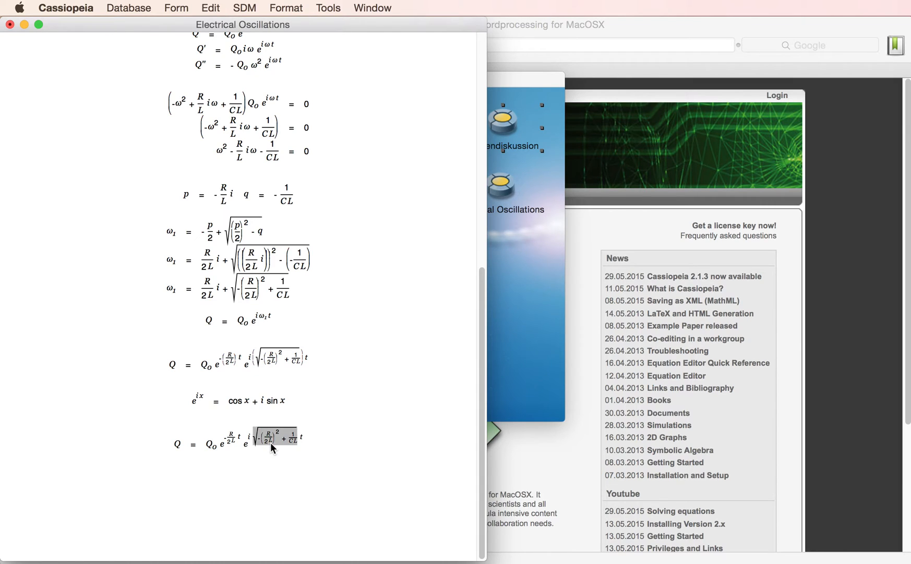
pyautogui.press('Left')
pyautogui.write('(cos')
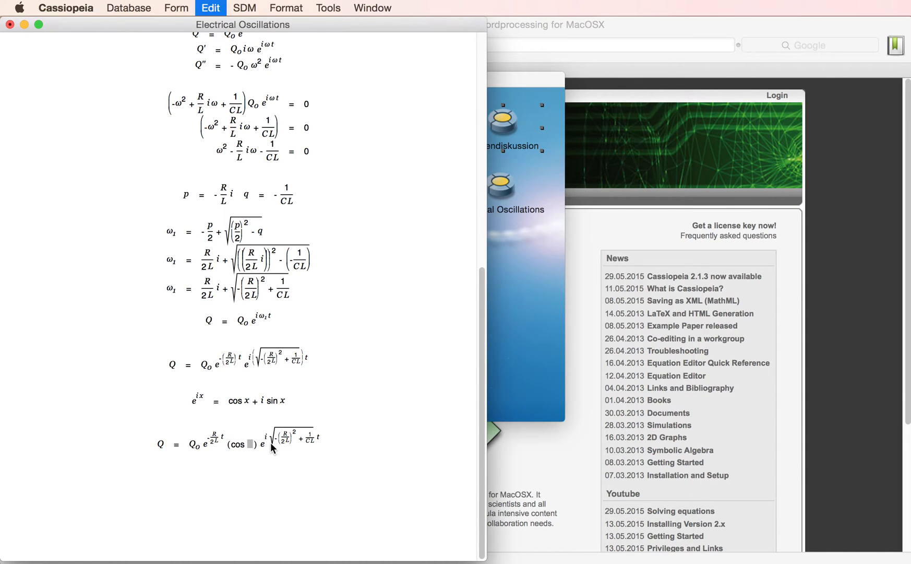
pyautogui.press('super+v')
pyautogui.write('t')
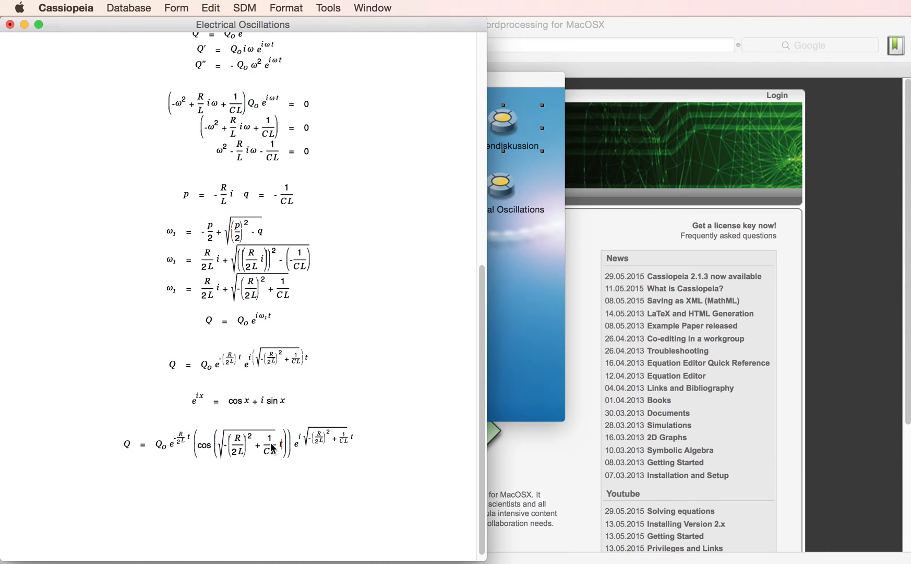
# Add + i sin(√(-(R/2L)² + 1/CL) t) after the cosine term inside the bracket.
pyautogui.press('Up')
pyautogui.press('Up')
pyautogui.press('Right')
pyautogui.write('+ ')
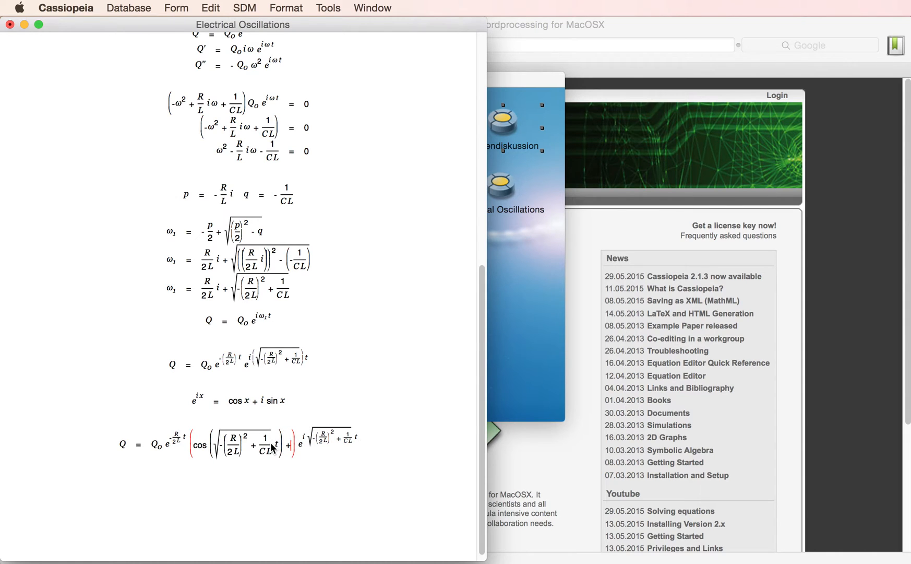
pyautogui.write('i sin')
pyautogui.press('super+v')
pyautogui.write('t')
# Delete the leftover complex exponential behind the cosine and sine bracket.
pyautogui.press('Up')
pyautogui.press('Up')
pyautogui.press('Up')
pyautogui.press('Up')
pyautogui.press('Up')
pyautogui.press('Right')
pyautogui.hotkey('shift', 'Right')
pyautogui.press('BackSpace')
pyautogui.press('Return')
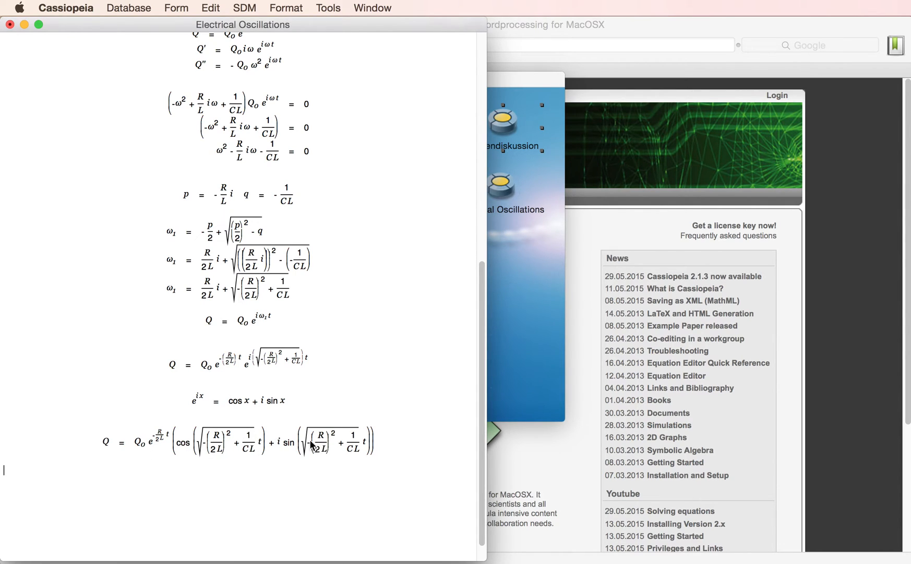
# Delete the factor Q₀ from the cosine and sine form of the Q equation.
pyautogui.click(145, 445)
pyautogui.hotkey('shift', 'Left')
pyautogui.press('BackSpace')
# Insert the coefficient A before the cosine and B before the sine in the last Q equation.
pyautogui.press('Right')
pyautogui.hotkey('shift', 'Right')
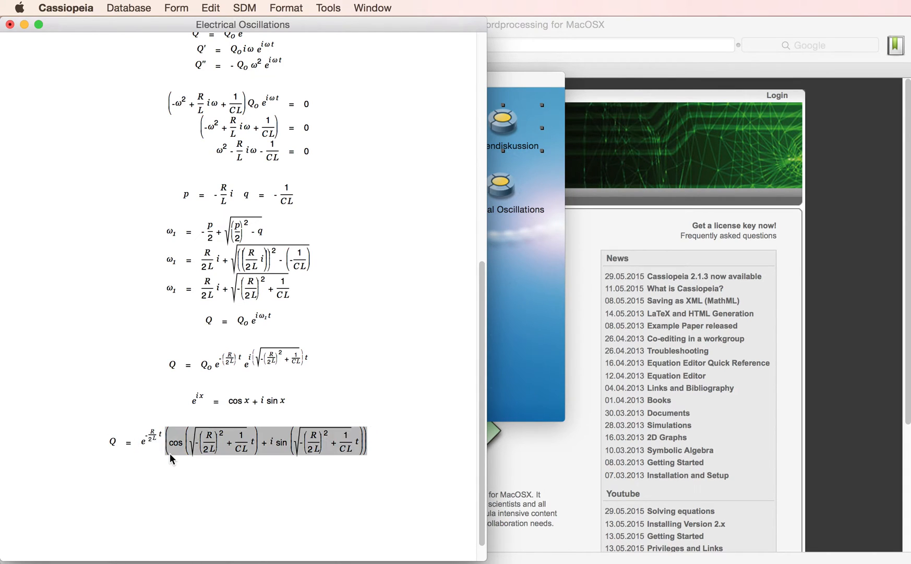
pyautogui.click(170, 453)
pyautogui.write('A')
pyautogui.press('Right')
pyautogui.press('Right')
pyautogui.press('Right')
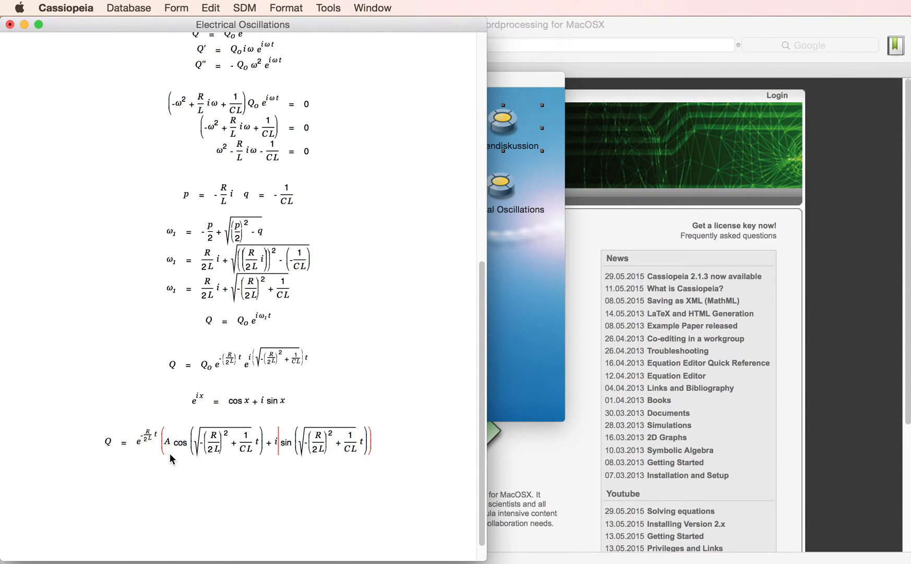
pyautogui.write('B')
pyautogui.press('Return')
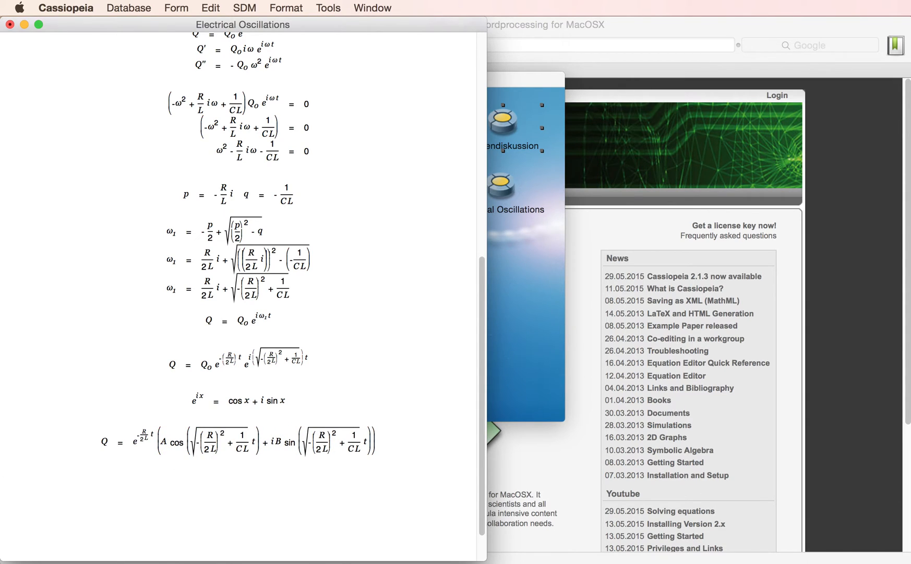
# Delete the imaginary unit i before B in the last Q equation and save the document.
pyautogui.click(273, 441)
pyautogui.press('BackSpace')
pyautogui.press('Return')
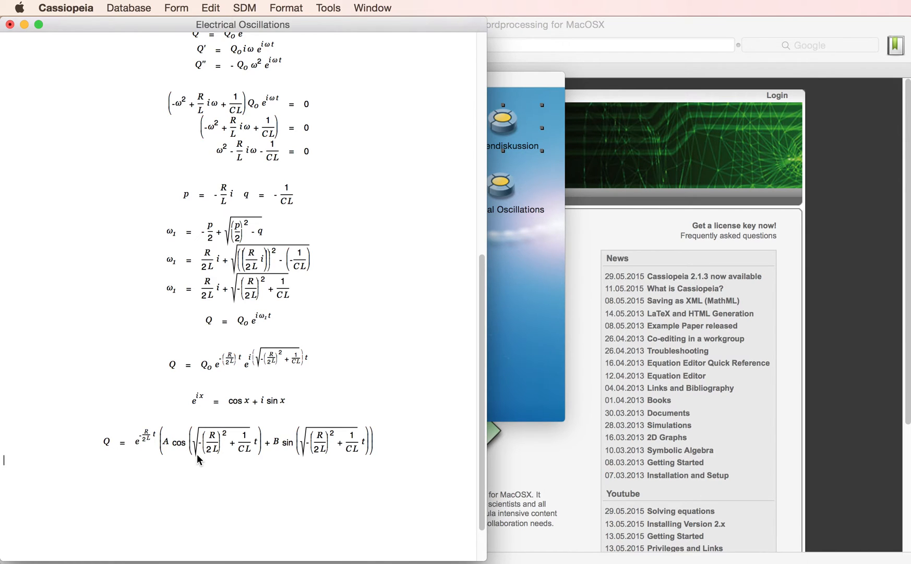
pyautogui.click(170, 494)
pyautogui.press('super+s')
# Set the left side of the cosine and sine solution equation to Q(t).
pyautogui.click(122, 446)
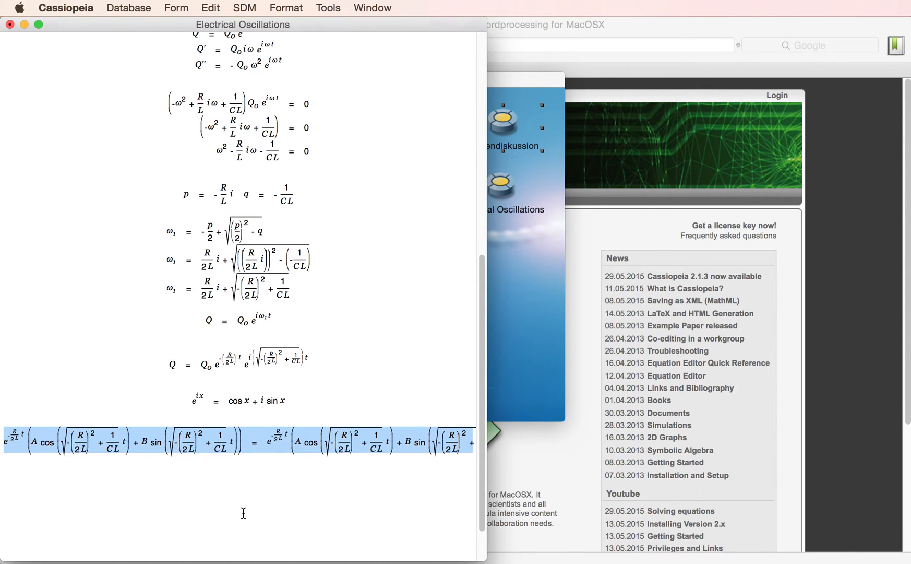
pyautogui.click(374, 535)
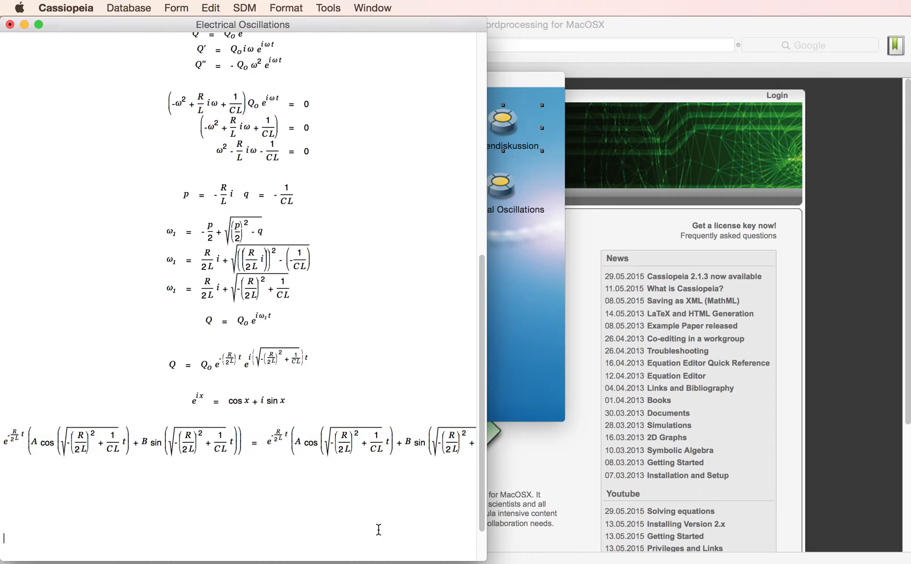
pyautogui.moveTo(484, 557); pyautogui.dragTo(573, 561)
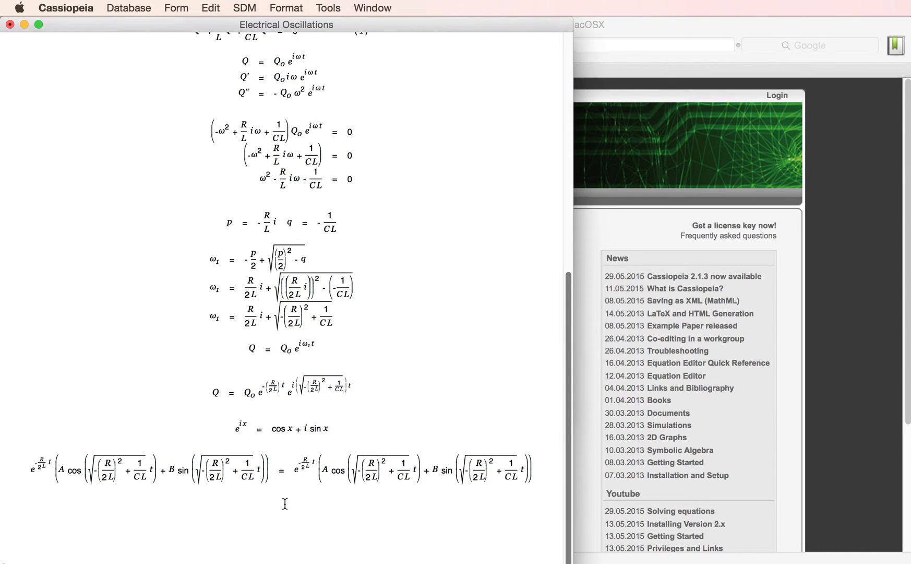
pyautogui.click(299, 476)
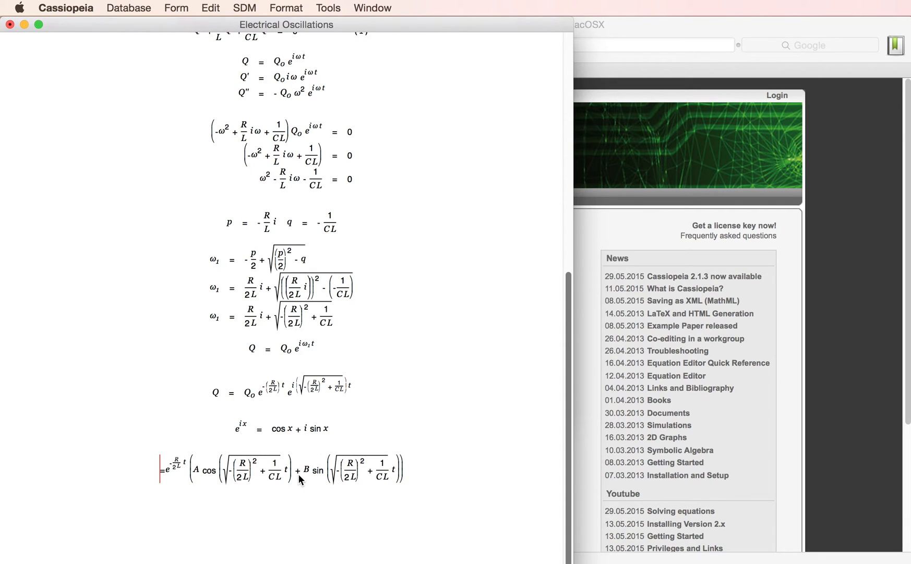
pyautogui.write('Q(t)')
pyautogui.press('Return')
pyautogui.press('Return')
pyautogui.press('Return')
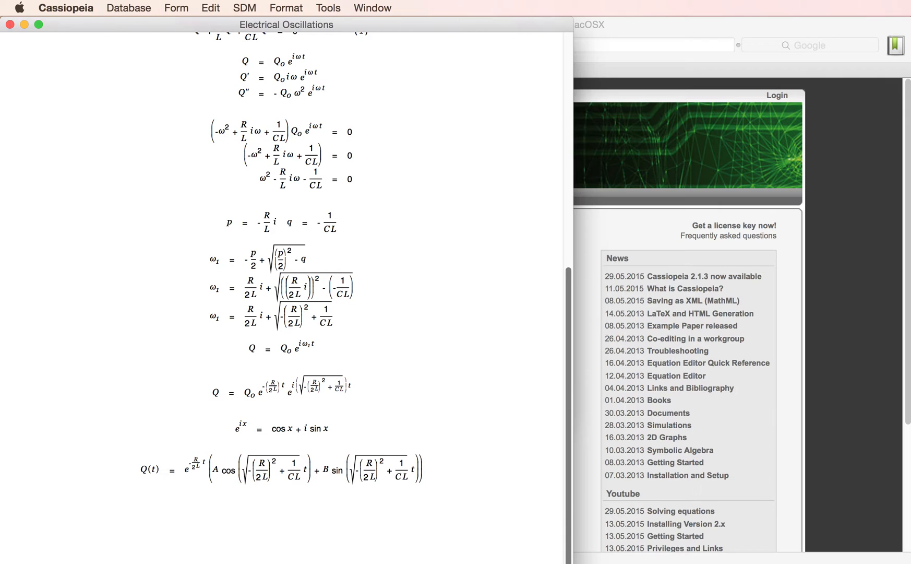
# Add the product-rule derivative Q'(t) of the cosine and sine solution as a new equation below Q(t).
pyautogui.moveTo(573, 561); pyautogui.dragTo(551, 554)
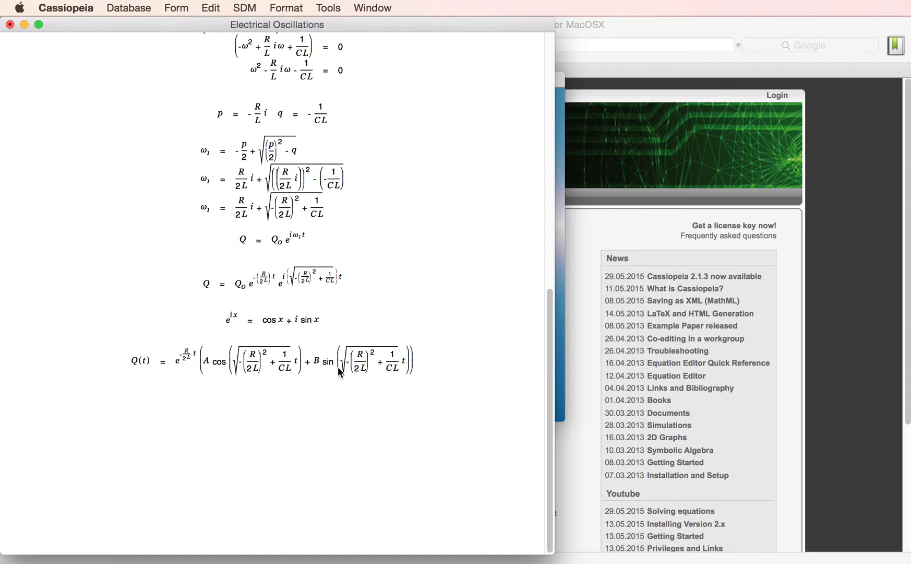
pyautogui.doubleClick(282, 361)
pyautogui.click(566, 352)
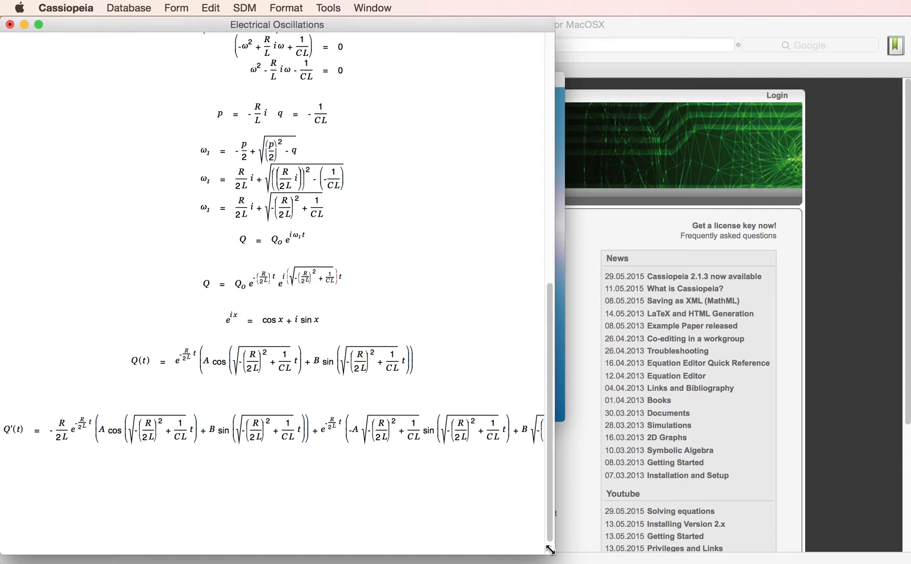
pyautogui.moveTo(552, 549); pyautogui.dragTo(720, 554)
# Delete the blank lines between the Q(t) and Q'(t) equations.
pyautogui.click(360, 371)
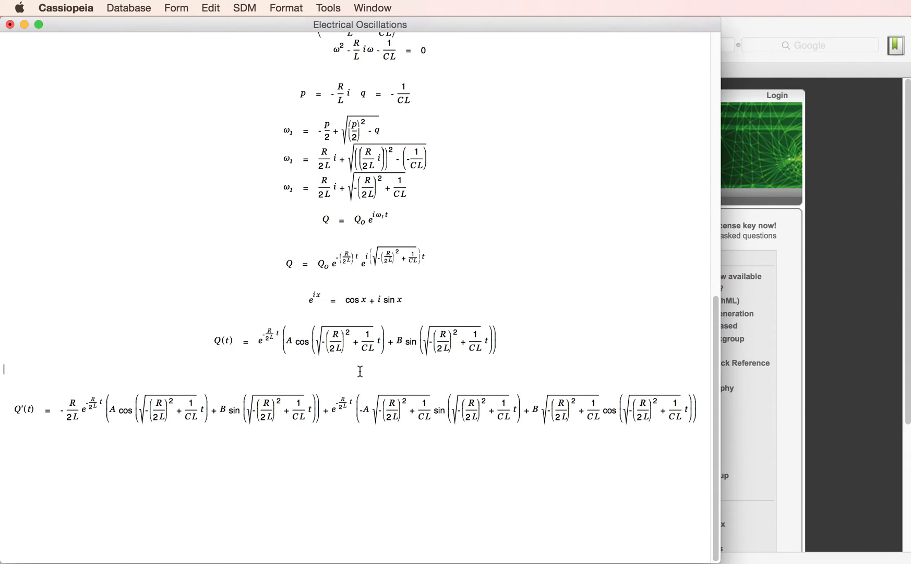
pyautogui.press('Down')
pyautogui.press('BackSpace')
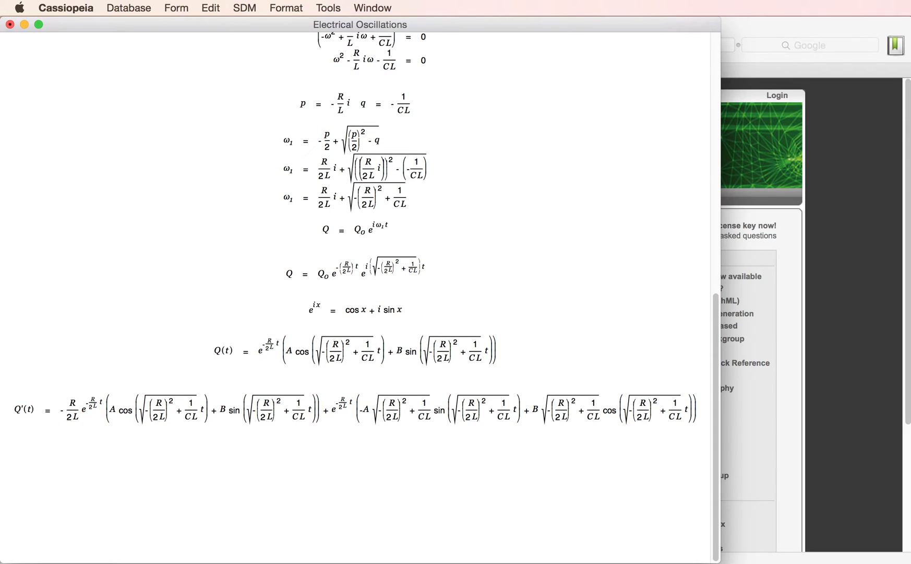
pyautogui.press('BackSpace')
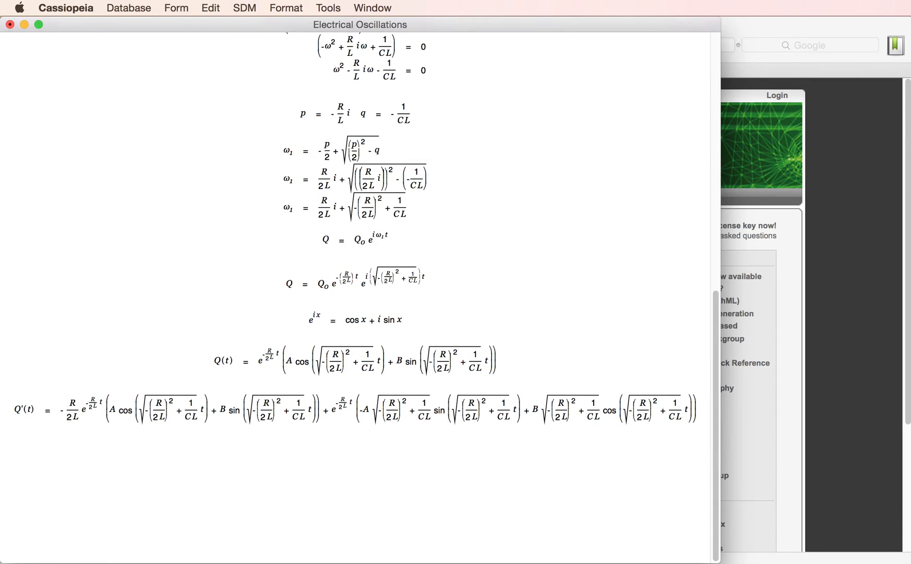
# Paste a copy of the Q(t) equation below Q'(t) and replace its left side with U(t).
pyautogui.press('Down')
pyautogui.press('Down')
pyautogui.press('Return')
pyautogui.press('Return')
pyautogui.press('super+f')
pyautogui.press('BackSpace')
pyautogui.press('super+v')
pyautogui.press('Right')
pyautogui.hotkey('shift', 'Left')
pyautogui.press('BackSpace')
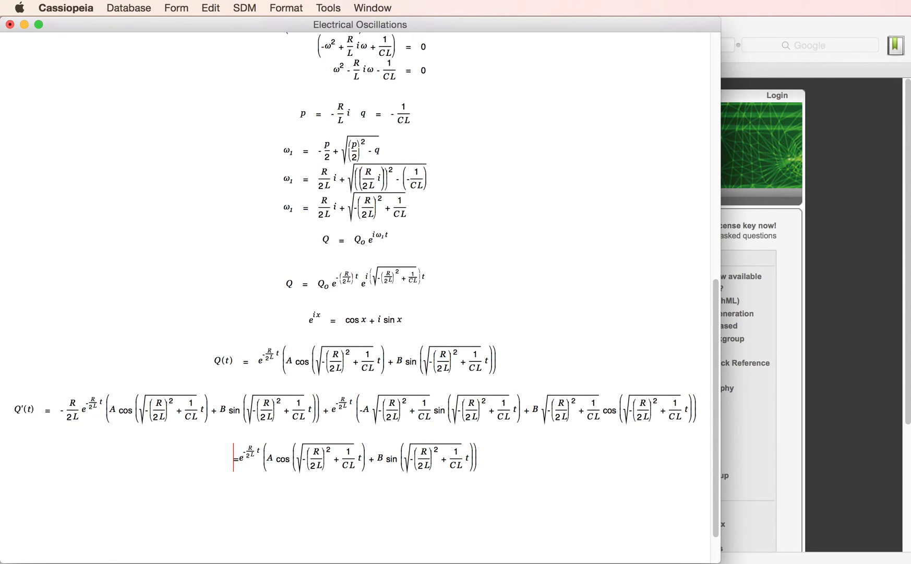
pyautogui.write('U(t)')
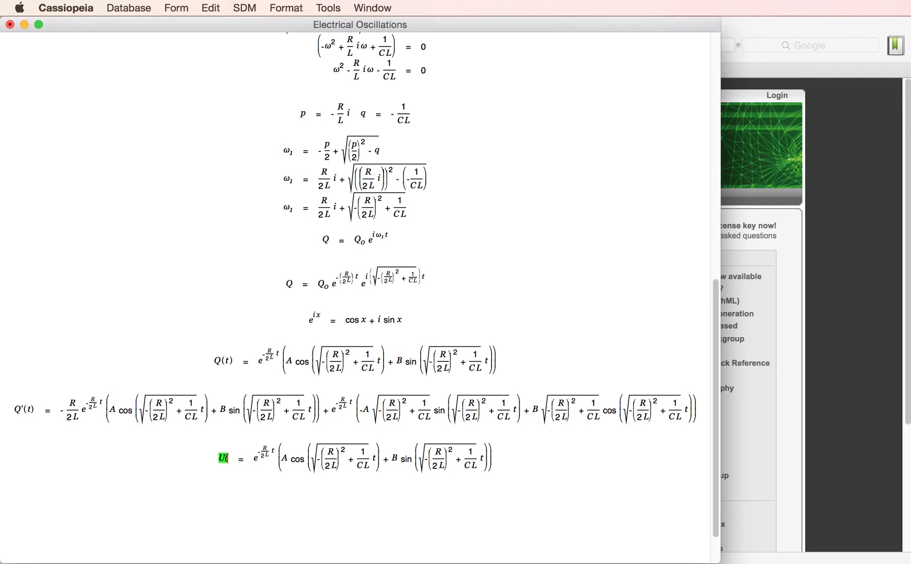
pyautogui.write(' C')
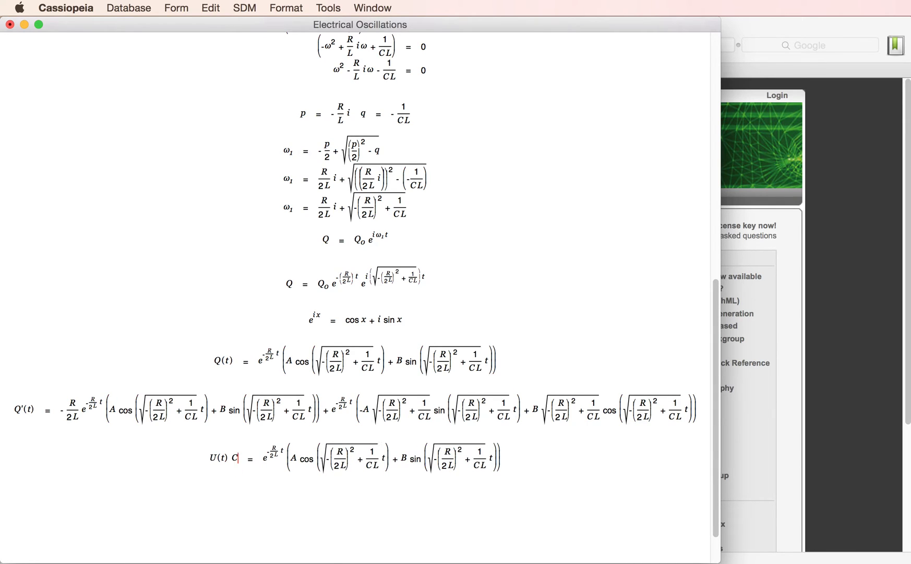
pyautogui.hotkey('shift', 'Left')
pyautogui.press('BackSpace')
# Insert the factor 1/C before the exponential on the right side of the U(t) equation.
pyautogui.press('Right')
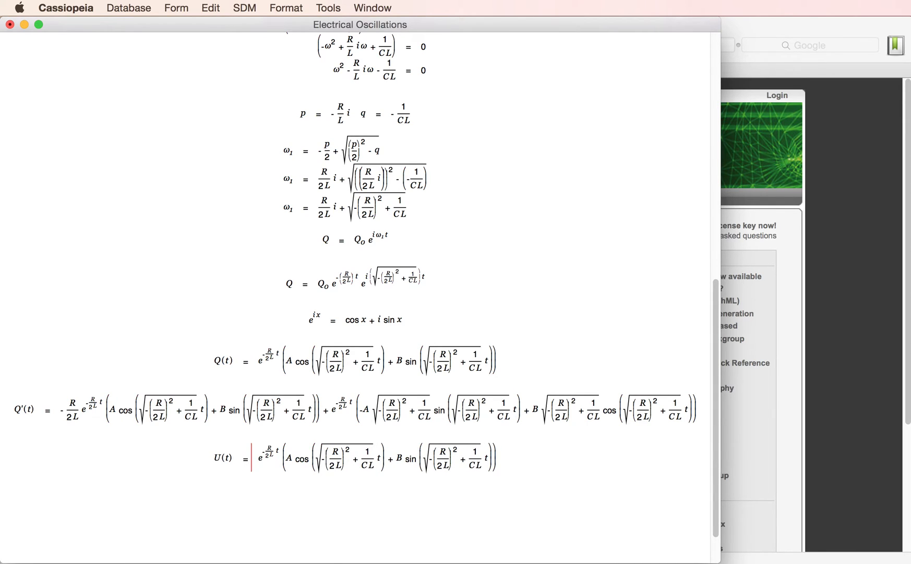
pyautogui.write('1/')
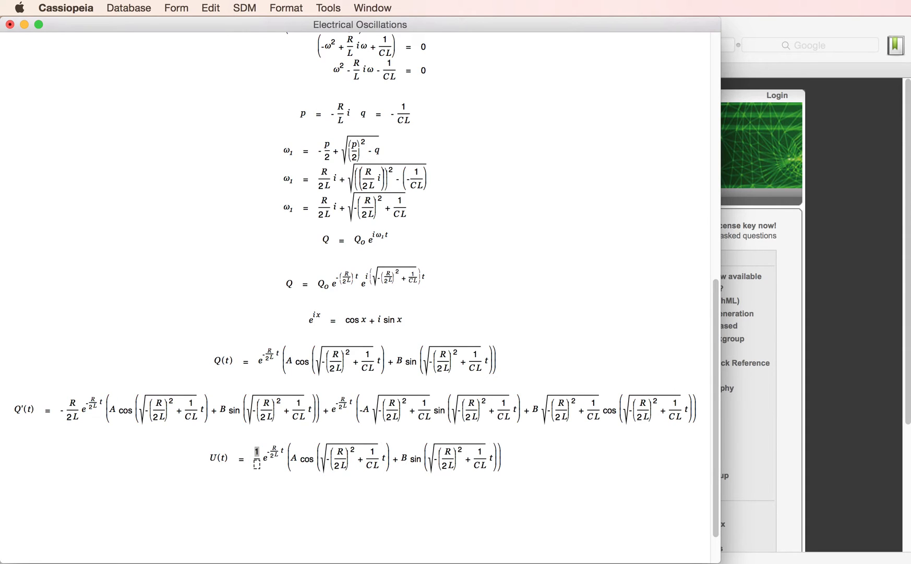
pyautogui.write('C')
pyautogui.press('Down')
pyautogui.press('Return')
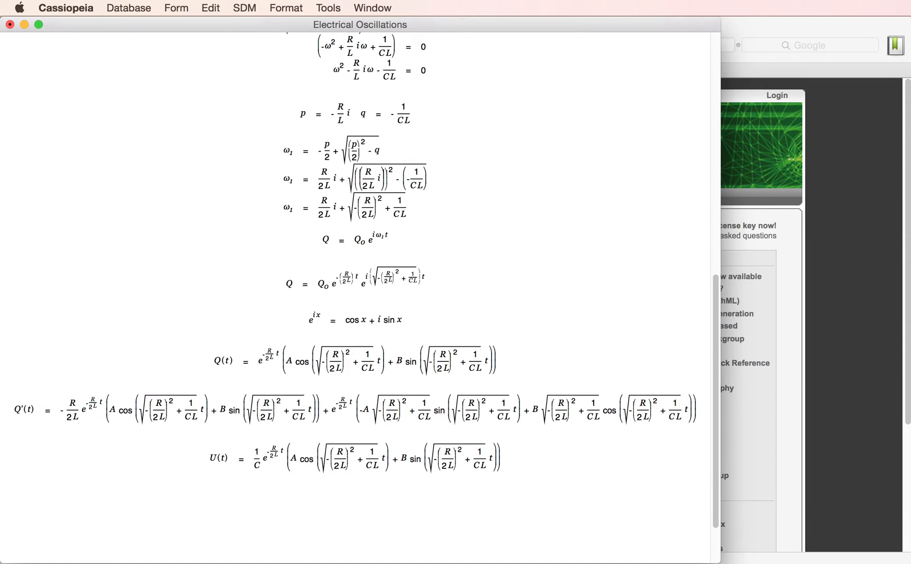
# Start a text line below the U(t) equation reading "Let's consider a concrete case with".
pyautogui.press('super+e')
pyautogui.press('BackSpace')
pyautogui.press('BackSpace')
pyautogui.press('Return')
pyautogui.write("Let's consider a concrete case with")
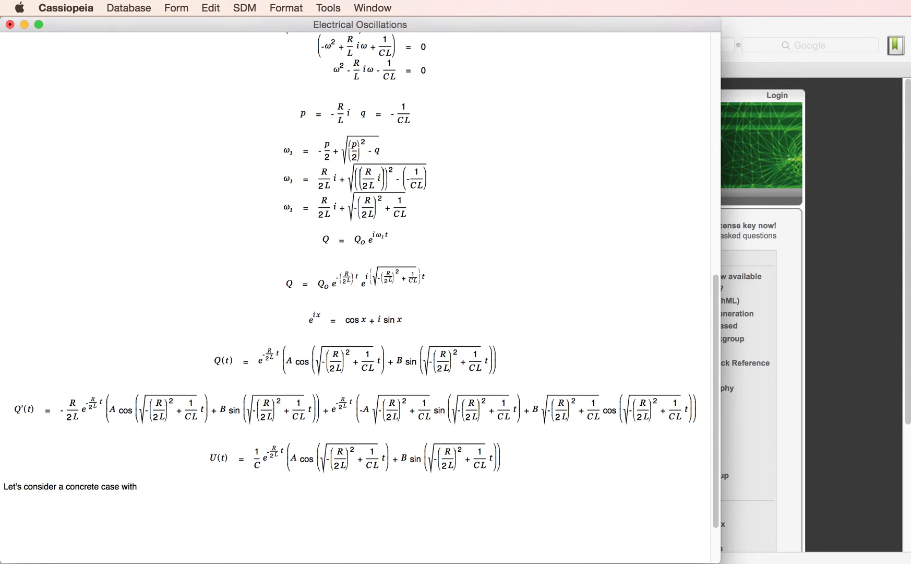
# Complete the text line with the inline formulas U(0) = U_start and I(0) = 0, joined by "and".
pyautogui.press('super+f')
pyautogui.write('U(0) = U_start')
pyautogui.press('Right')
pyautogui.write('and')
pyautogui.press('super+f')
pyautogui.write('I(o)=0')
pyautogui.press('Right')
pyautogui.press('Return')
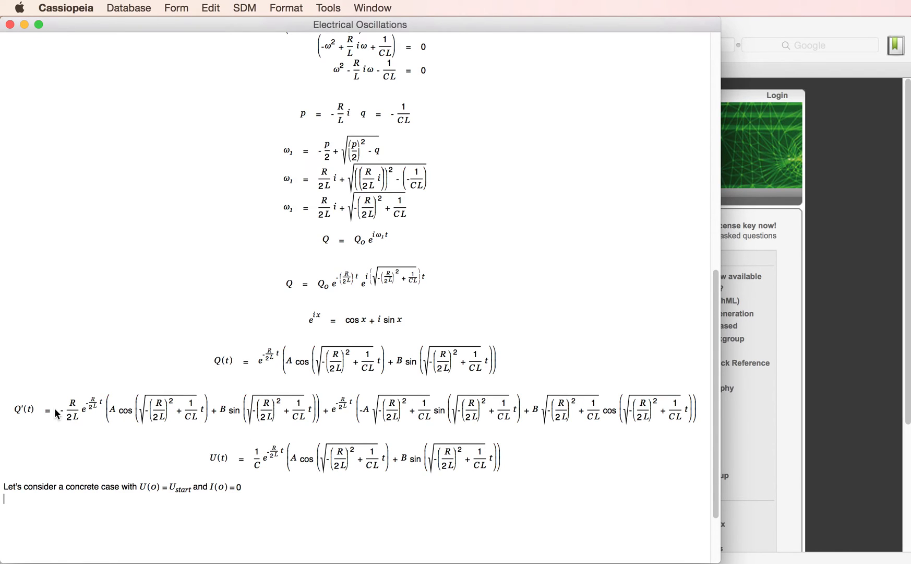
# Replace the left side Q'(t) of the derivative equation with I(t).
pyautogui.hotkey('shift', 'Left')
pyautogui.press('BackSpace')
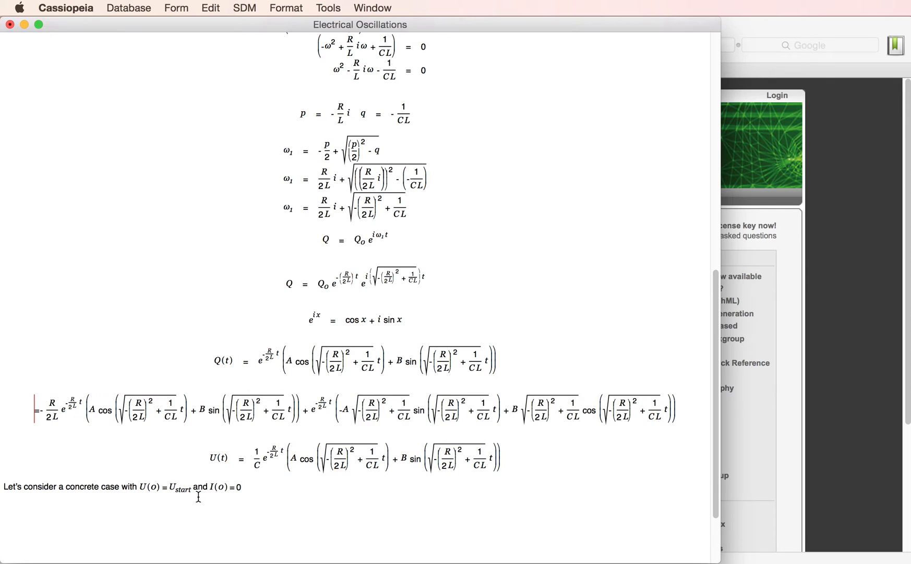
pyautogui.write('I(t)')
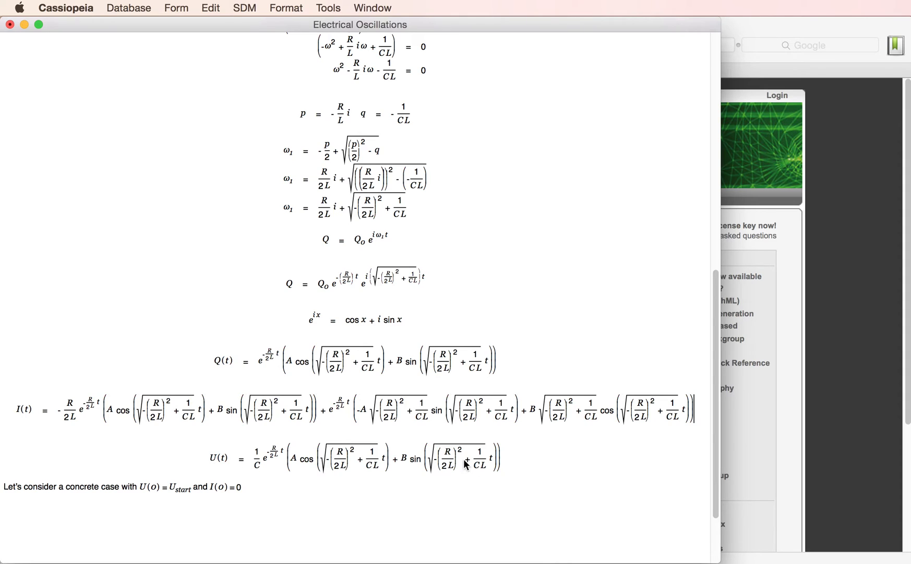
# Paste a copy of the U(t) equation below the text line and replace its left side with U_start.
pyautogui.tripleClick(582, 454)
pyautogui.click(263, 521)
pyautogui.press('super+v')
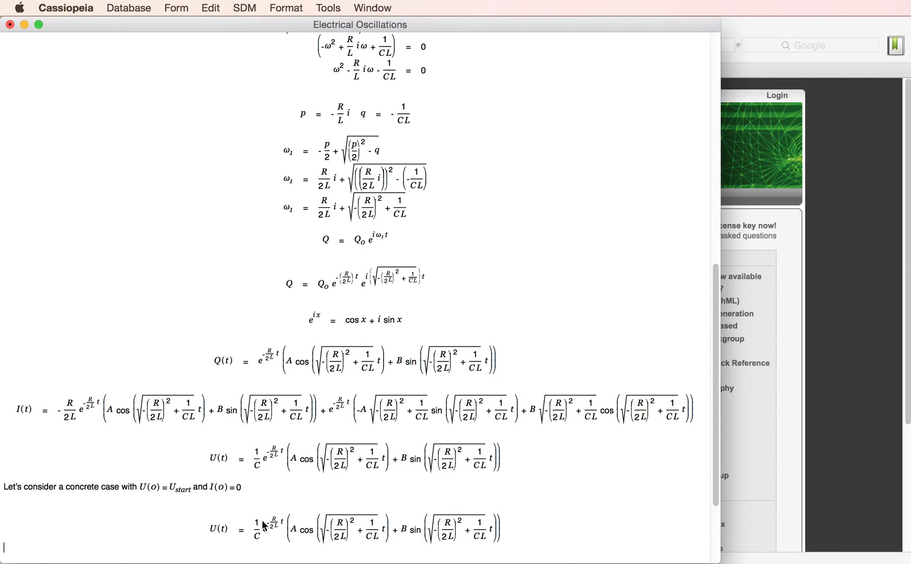
pyautogui.doubleClick(222, 528)
pyautogui.press('BackSpace')
pyautogui.write('U_start')
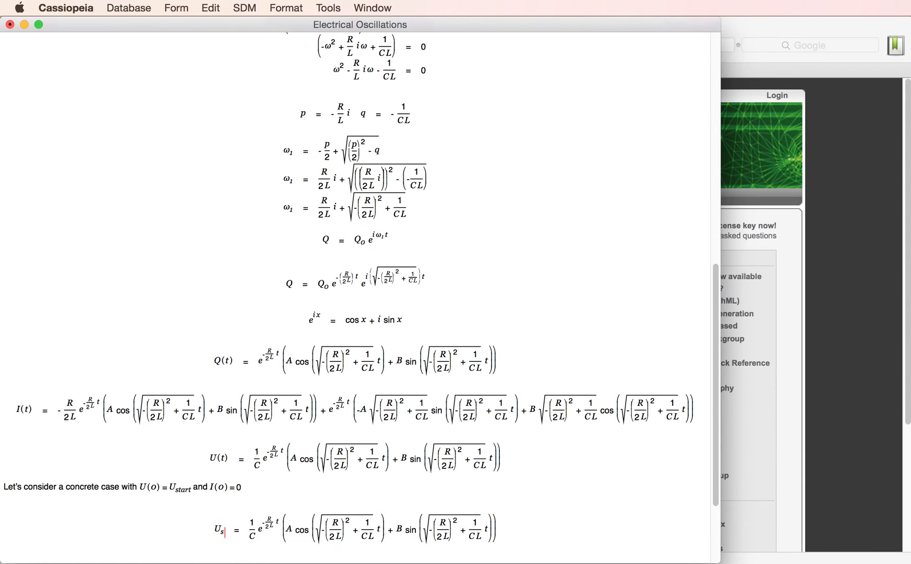
# Delete the exponential factor after 1/C in the U_start equation.
pyautogui.press('Right')
pyautogui.press('Right')
pyautogui.press('Right')
pyautogui.press('Right')
pyautogui.hotkey('shift', 'Right')
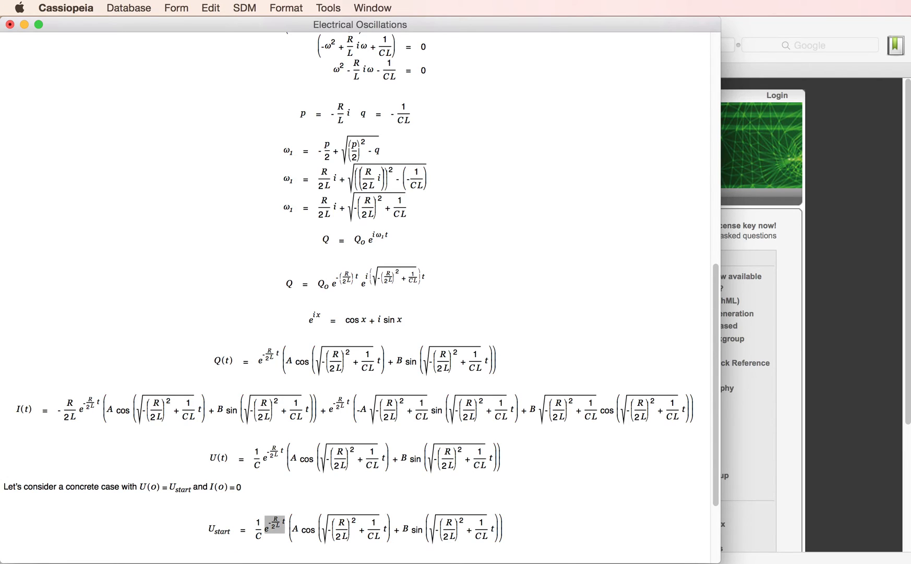
pyautogui.press('BackSpace')
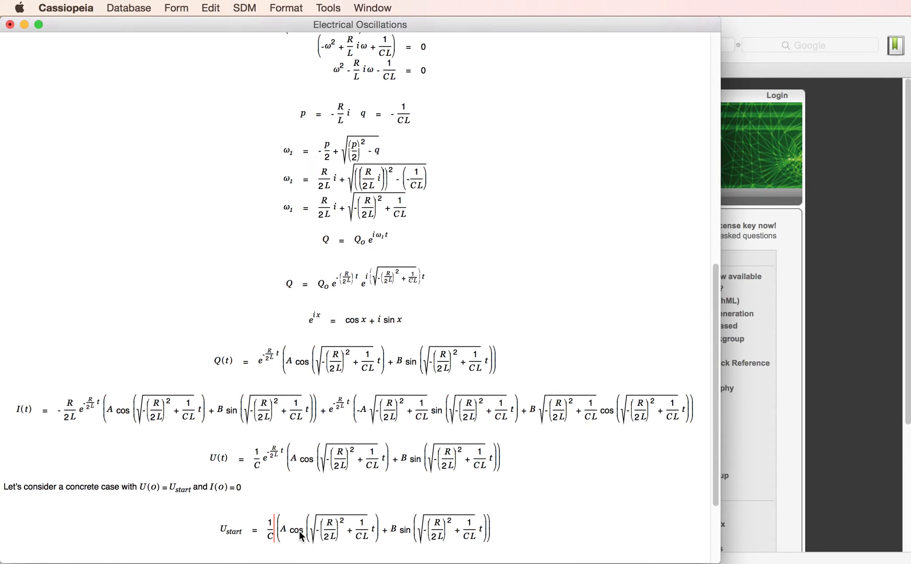
# Delete the cosine factor after A and the whole B sine term from the U_start equation.
pyautogui.tripleClick(316, 536)
pyautogui.press('BackSpace')
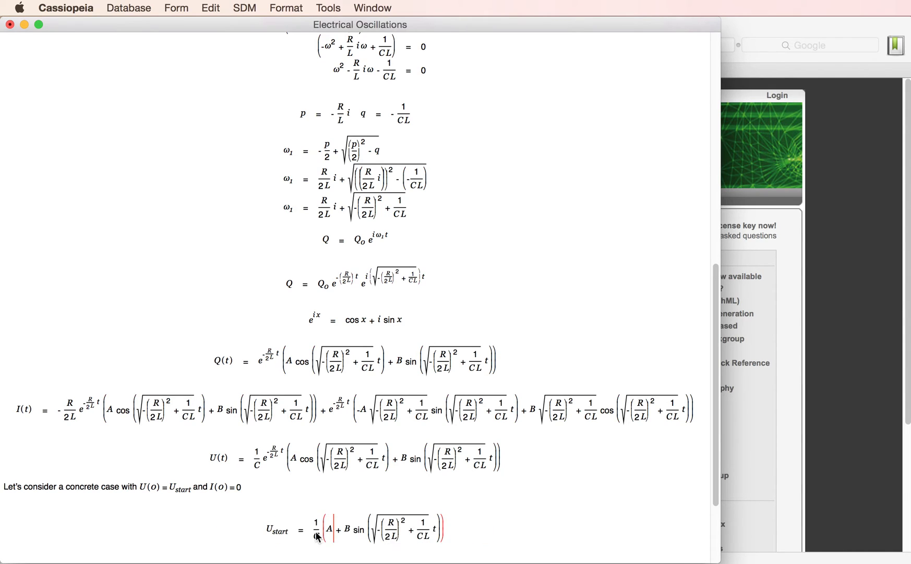
pyautogui.click(378, 536)
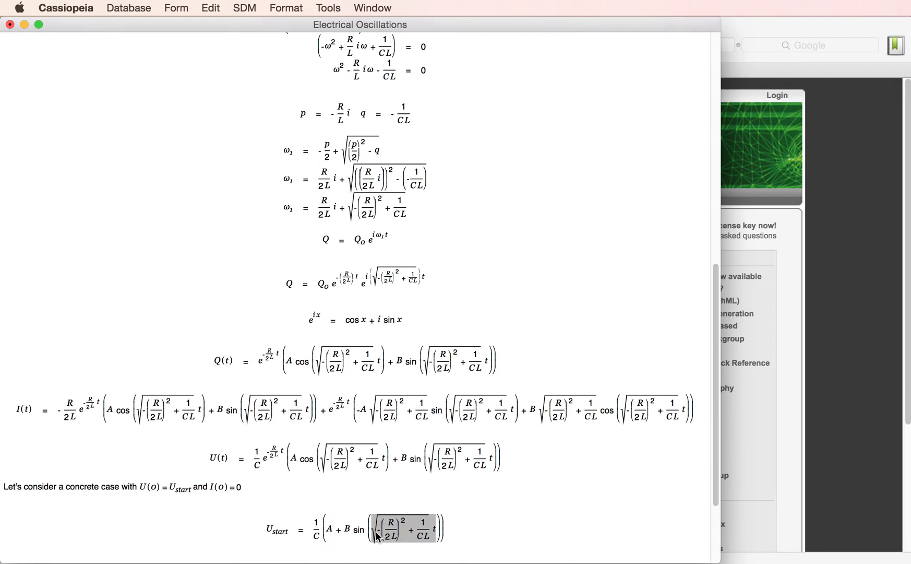
pyautogui.press('BackSpace')
pyautogui.press('BackSpace')
pyautogui.press('BackSpace')
pyautogui.press('BackSpace')
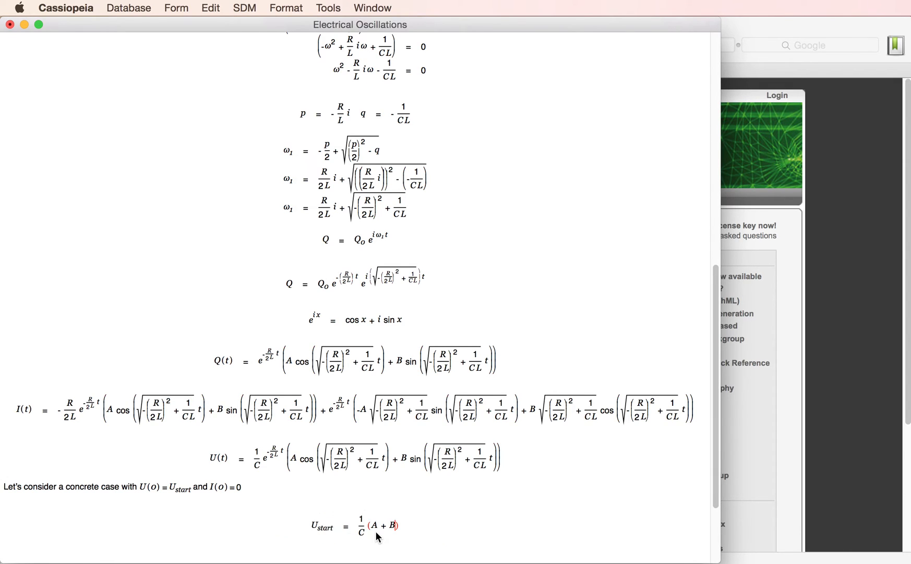
pyautogui.press('BackSpace')
pyautogui.press('Return')
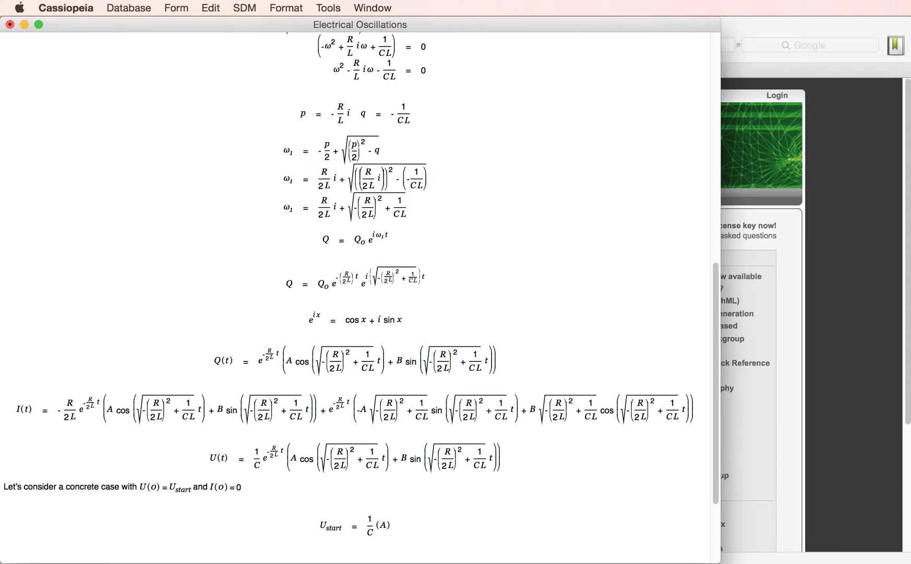
# Add the line A = C U_start below the U_start equation.
pyautogui.doubleClick(368, 525)
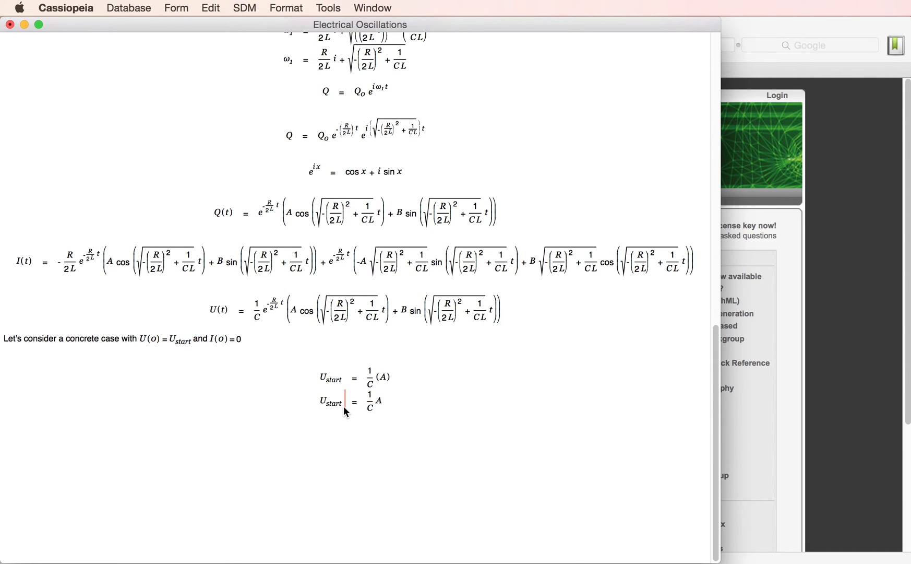
pyautogui.write('A = C')
pyautogui.hotkey('shift', 'Right')
pyautogui.hotkey('shift', 'Right')
pyautogui.press('BackSpace')
pyautogui.press('Right')
pyautogui.press('Right')
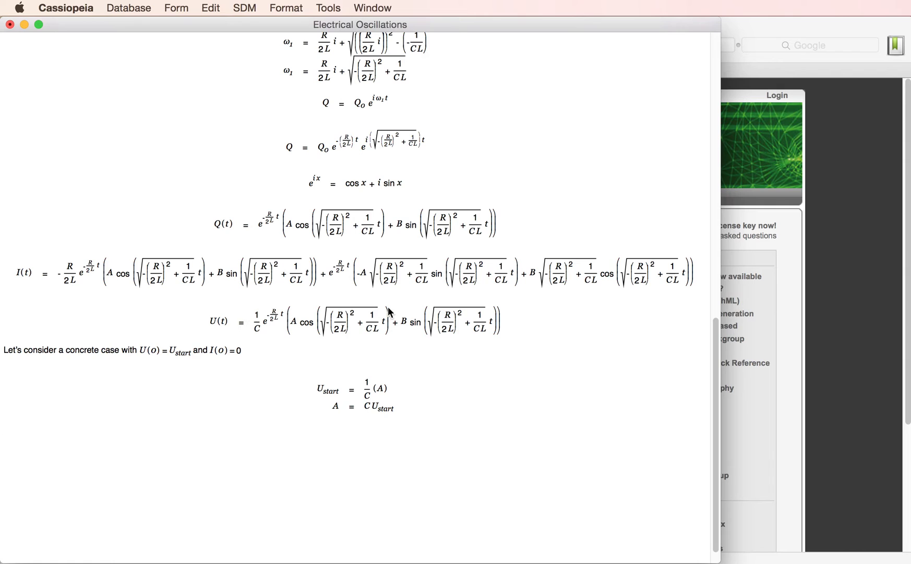
# Paste a copy of the I(t) equation below A = C U_start and replace its left side with 0.
pyautogui.doubleClick(710, 277)
pyautogui.tripleClick(711, 277)
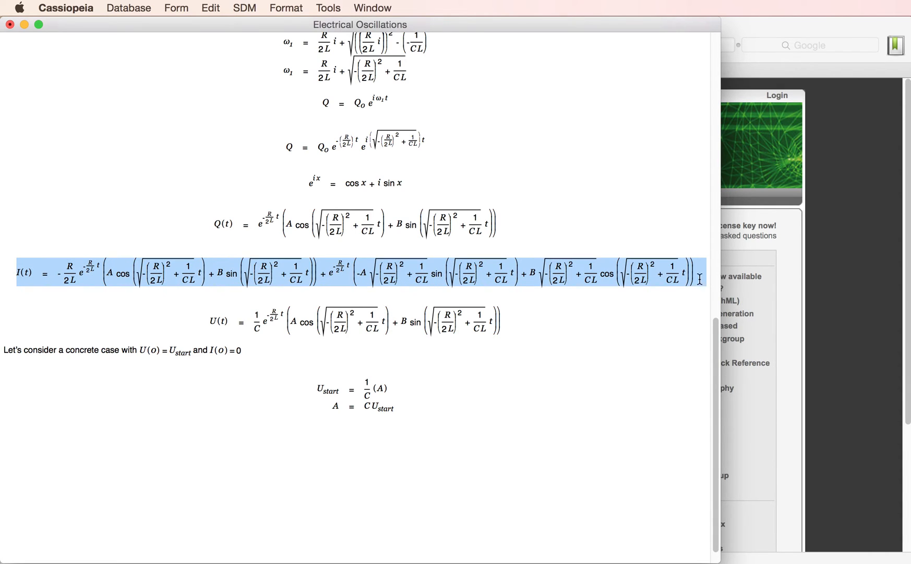
pyautogui.click(346, 435)
pyautogui.press('super+v')
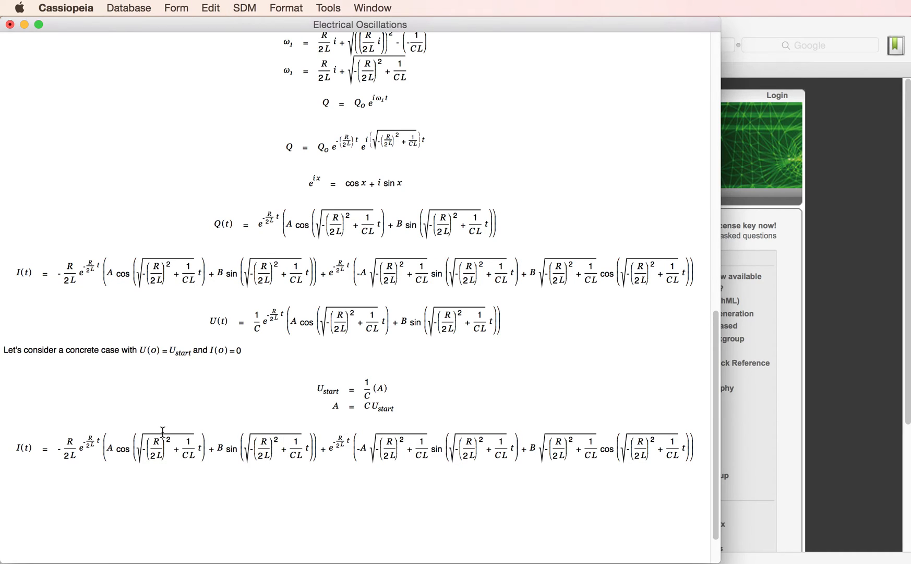
pyautogui.click(38, 449)
pyautogui.press('shift+super+Left')
pyautogui.press('BackSpace')
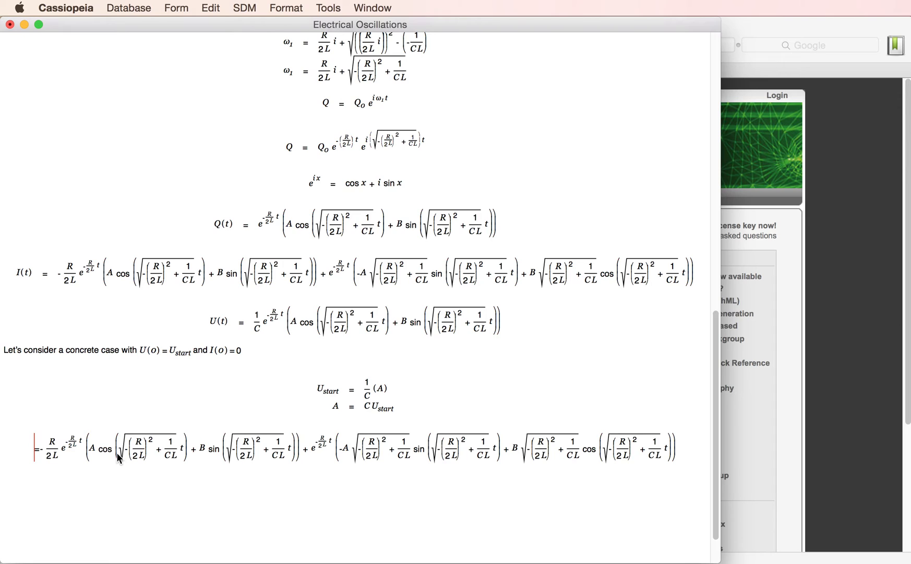
pyautogui.write('0')
# Delete the exponential factor after -R/2L in the 0 = equation below A = C U_start.
pyautogui.press('Right')
pyautogui.press('Right')
pyautogui.press('Right')
pyautogui.press('Right')
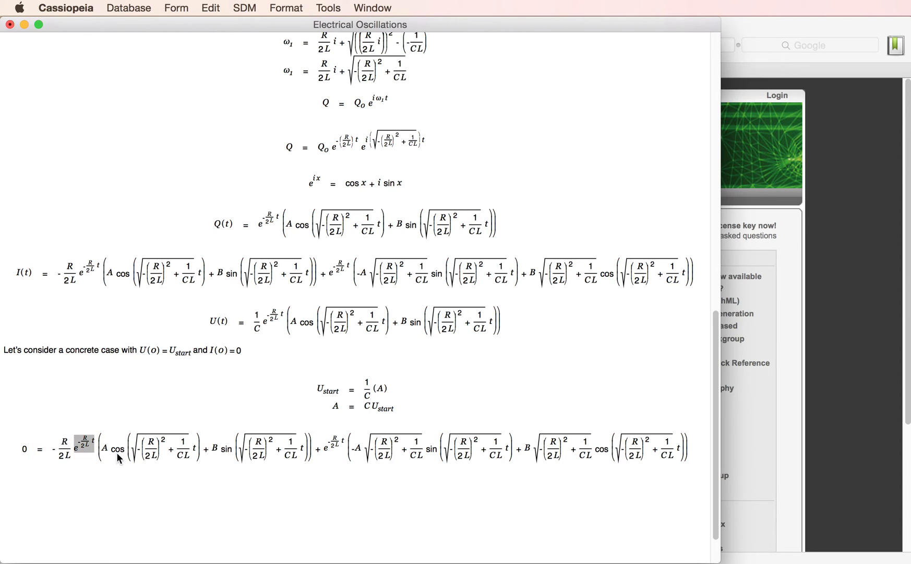
pyautogui.press('BackSpace')
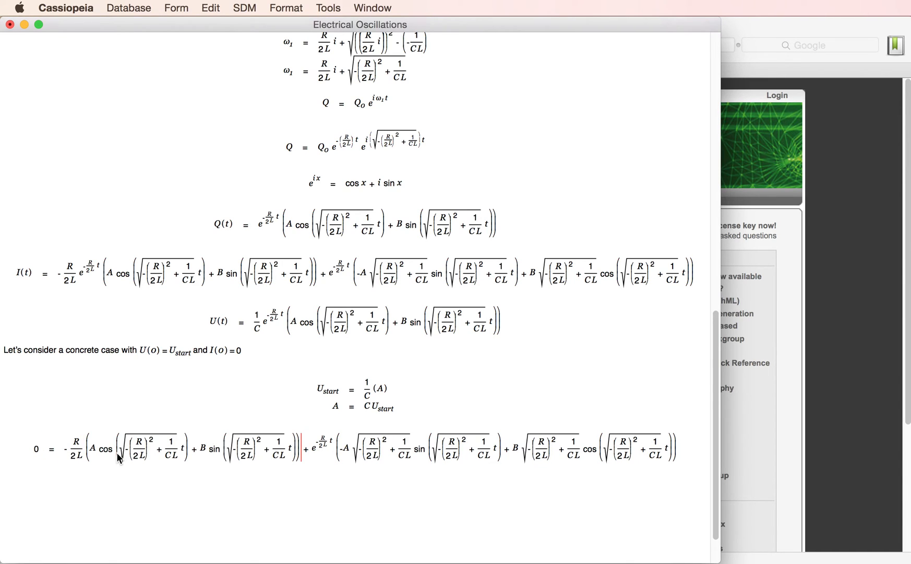
# Reduce the first bracket of the 0 = equation to (A) by deleting the cosine factor and the B sine term.
pyautogui.click(151, 459)
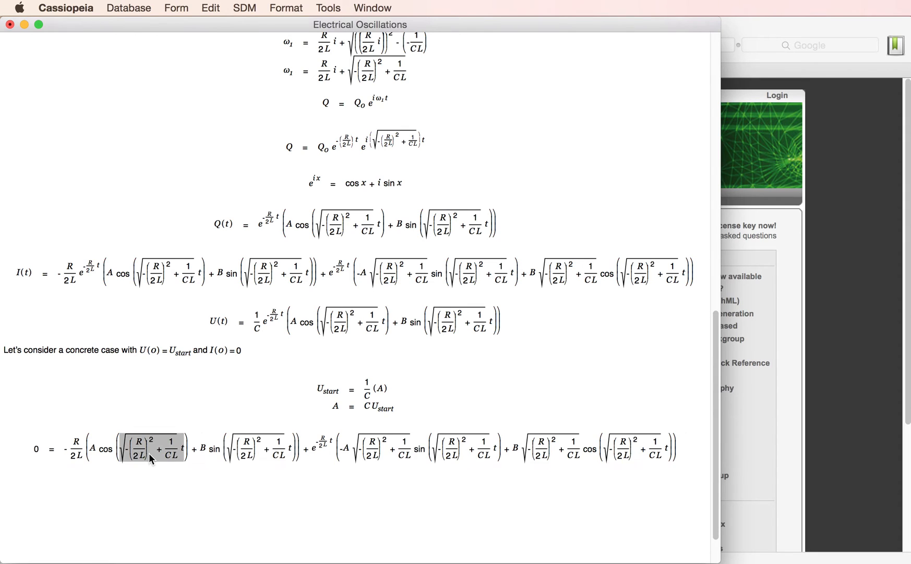
pyautogui.click(150, 454)
pyautogui.press('BackSpace')
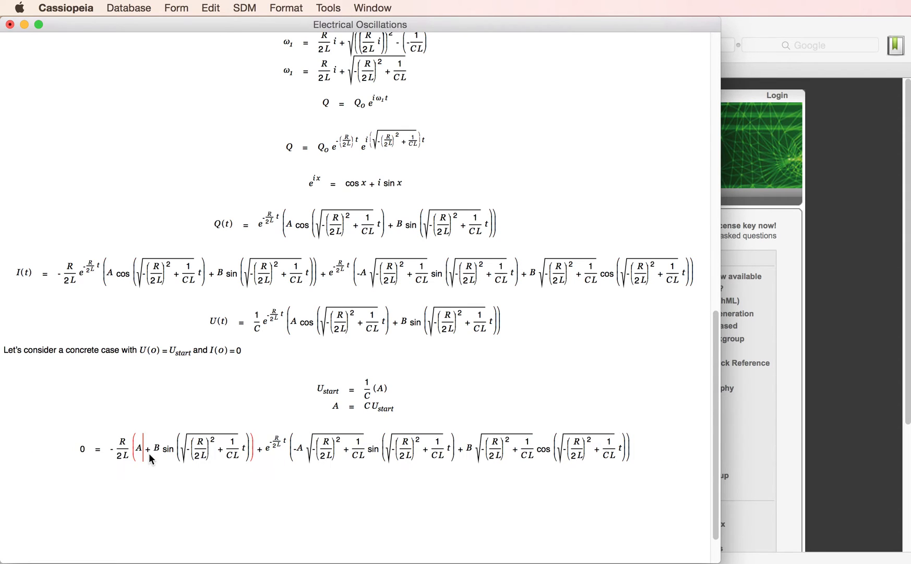
pyautogui.press('Right')
pyautogui.press('Right')
pyautogui.hotkey('shift', 'Right')
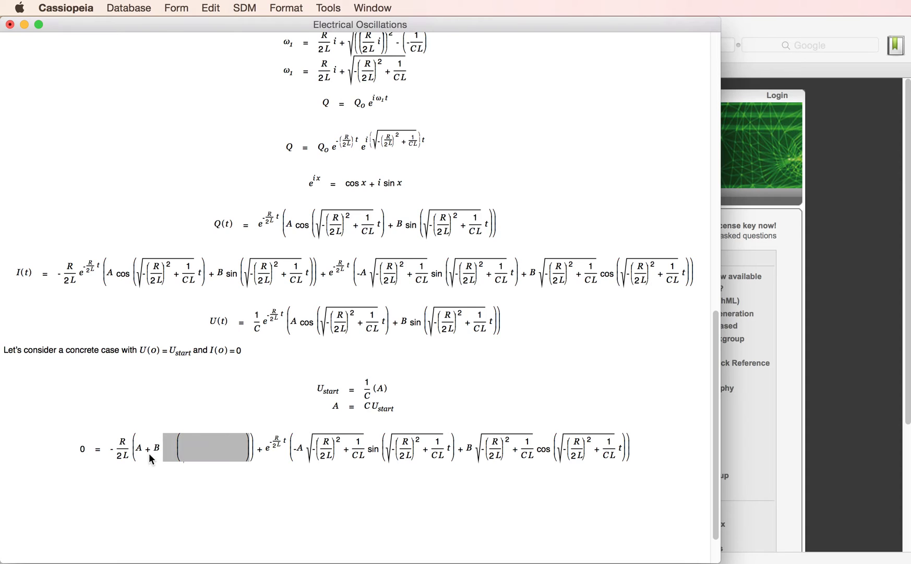
pyautogui.press('BackSpace')
pyautogui.hotkey('shift', 'Left')
pyautogui.press('BackSpace')
pyautogui.hotkey('shift', 'Left')
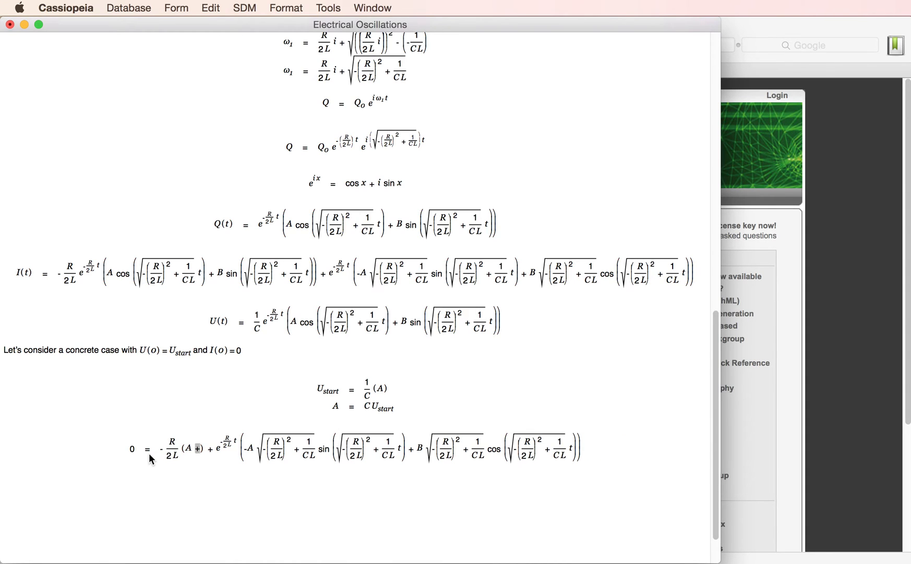
pyautogui.press('BackSpace')
# Delete the exponential factor in front of the second bracket of the 0 = equation.
pyautogui.press('Right')
pyautogui.press('Right')
pyautogui.hotkey('shift', 'Right')
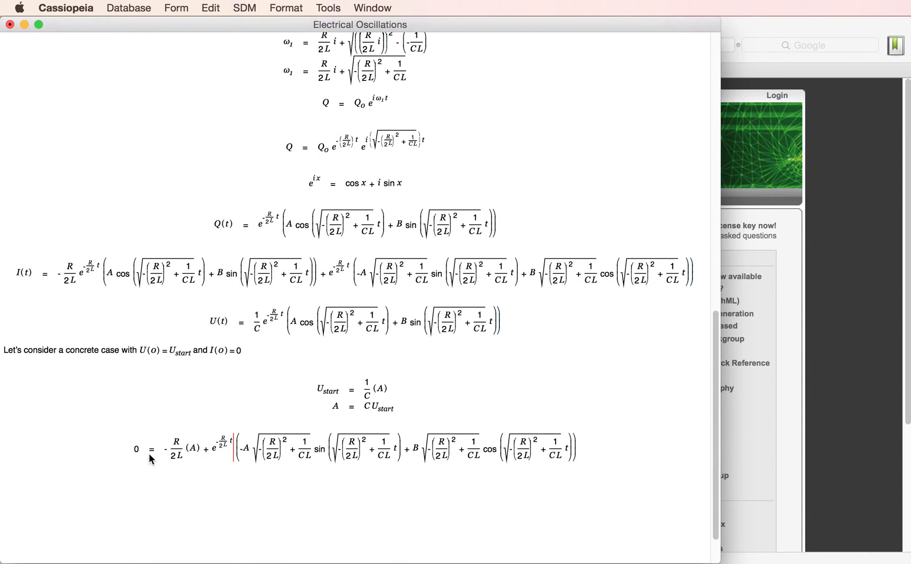
pyautogui.press('BackSpace')
pyautogui.hotkey('shift', 'Right')
pyautogui.press('Right')
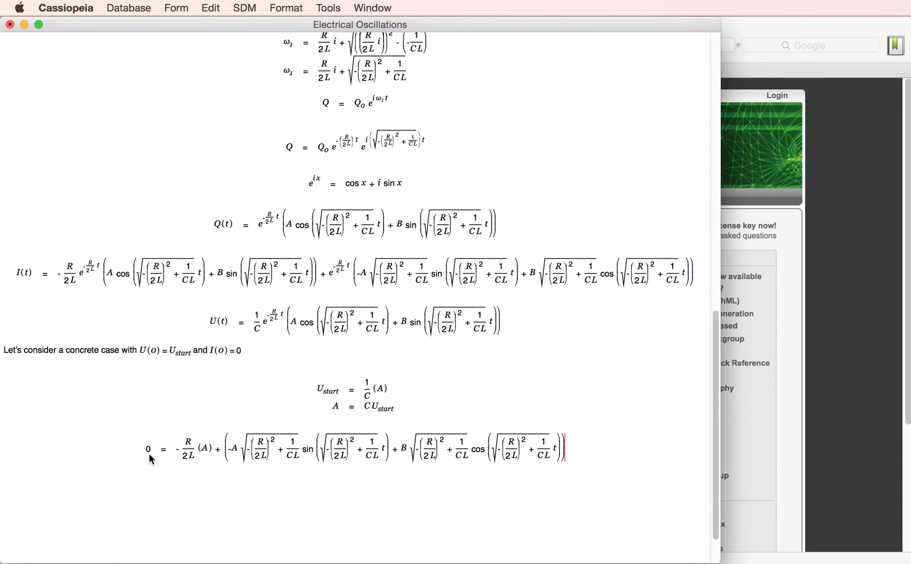
# Delete the sine factor after -A and its root in the second bracket.
pyautogui.moveTo(285, 457); pyautogui.dragTo(359, 455)
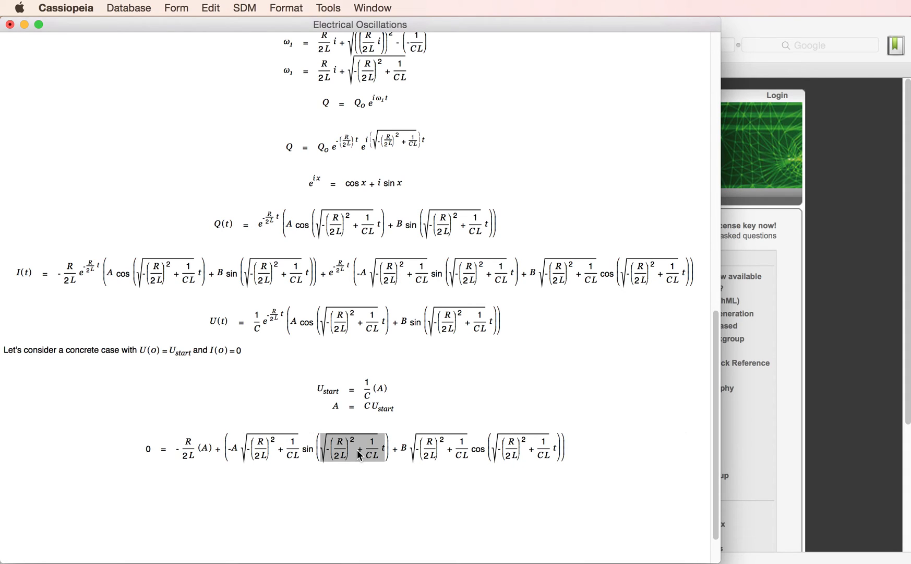
pyautogui.press('BackSpace')
pyautogui.press('BackSpace')
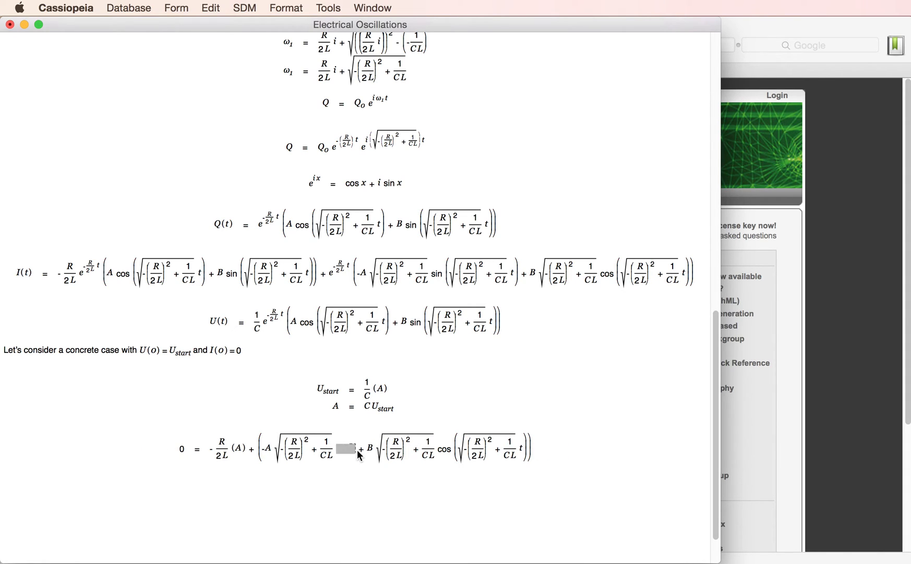
pyautogui.press('BackSpace')
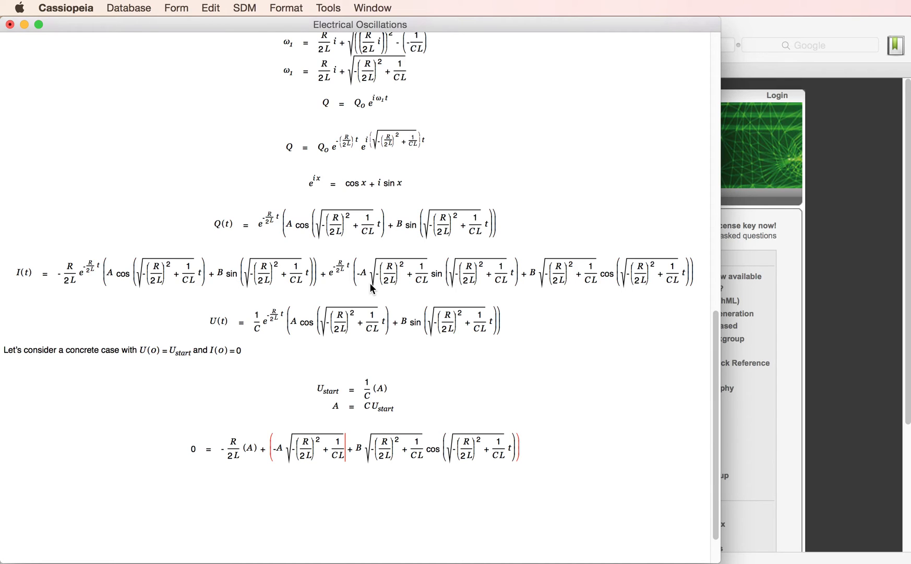
# Delete the cosine factor after B and its root in the second bracket.
pyautogui.click(403, 450)
pyautogui.press('Right')
pyautogui.press('Right')
pyautogui.press('Right')
pyautogui.press('Right')
pyautogui.press('Right')
pyautogui.hotkey('shift', 'Right')
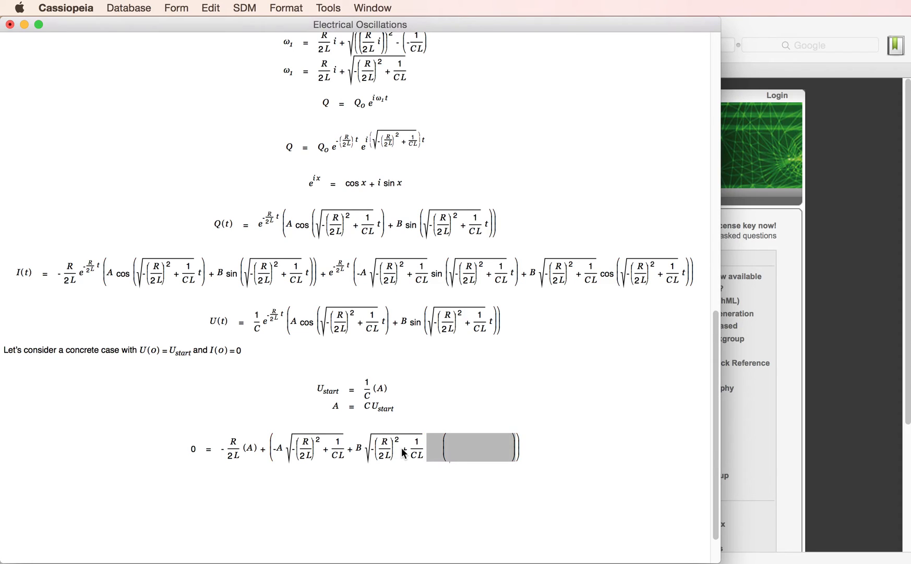
pyautogui.press('BackSpace')
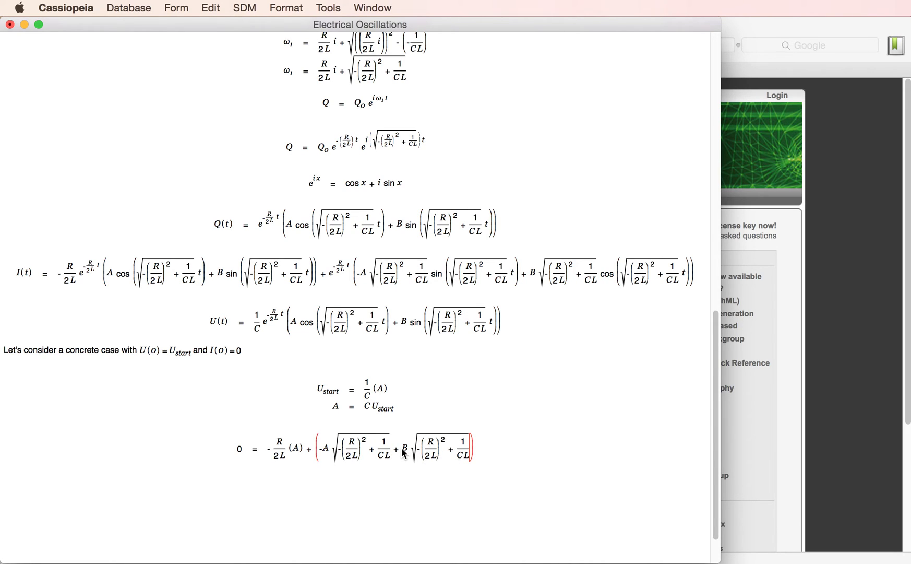
# Add a new line with the equation expanded without brackets: 0 = -R/2L A - A√(-(R/2L)² + 1/CL) + B√(-(R/2L)² + 1/CL).
pyautogui.press('Right')
pyautogui.press('Return')
pyautogui.press('Left')
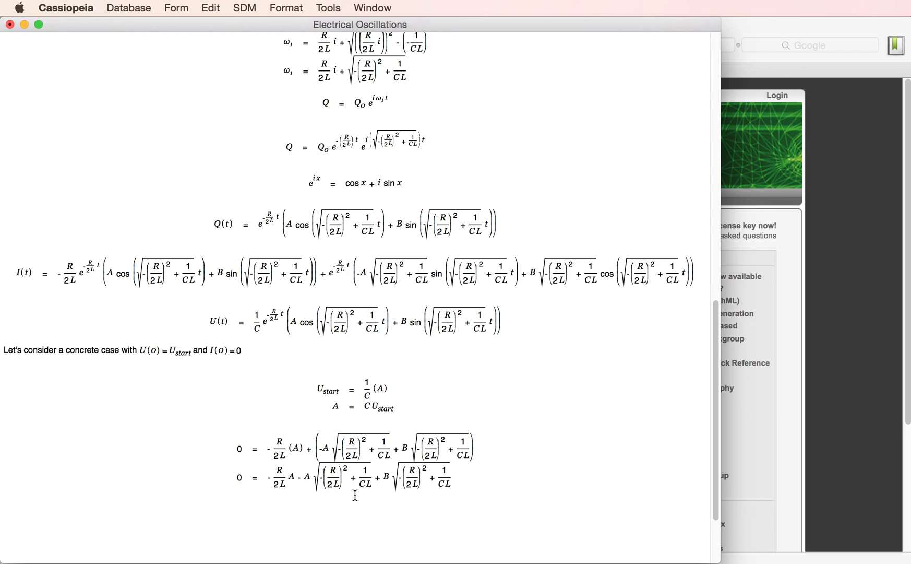
# Delete the expanded line and the 0 = equation above it, leaving A = C U_start as the last line.
pyautogui.doubleClick(535, 476)
pyautogui.press('BackSpace')
pyautogui.press('Up')
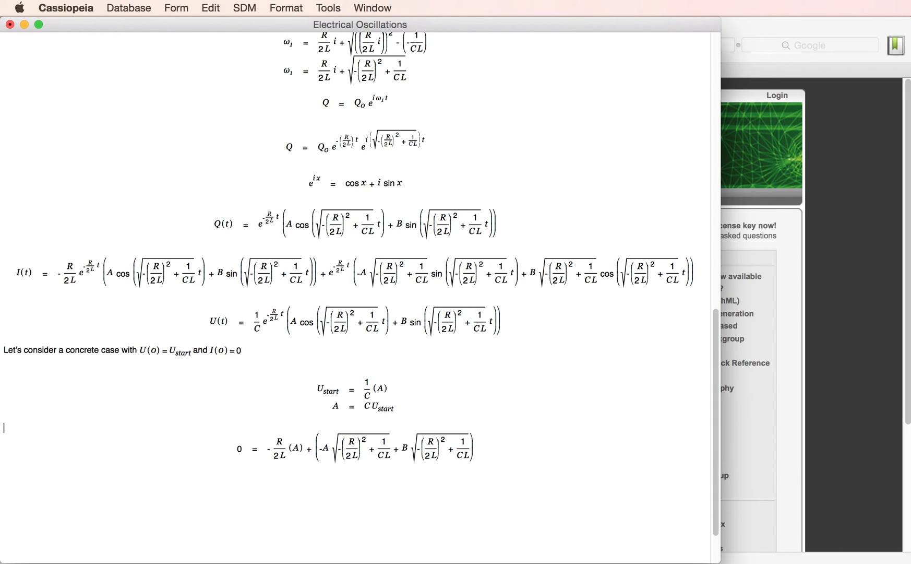
pyautogui.press('Right')
pyautogui.press('BackSpace')
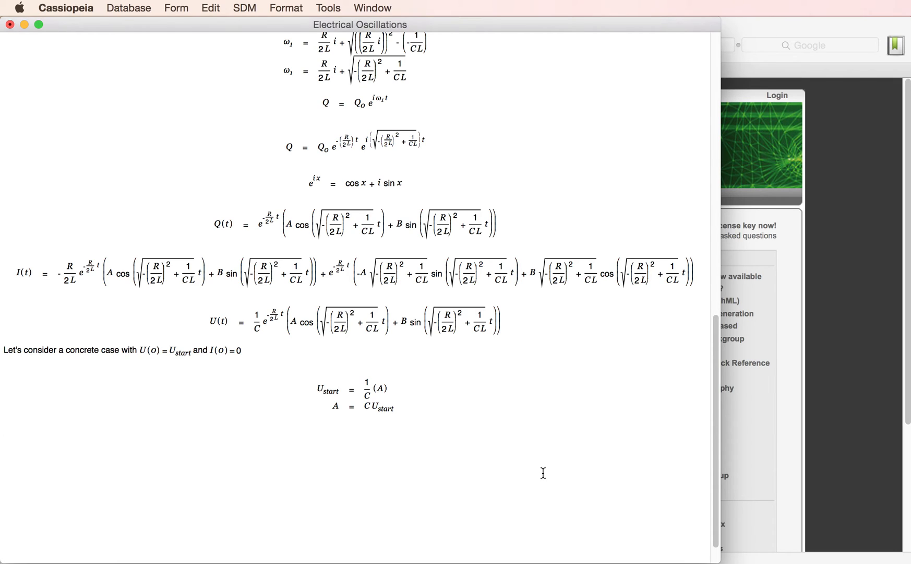
# Duplicate the I(t) equation line directly below itself.
pyautogui.click(2, 272)
pyautogui.press('super+d')
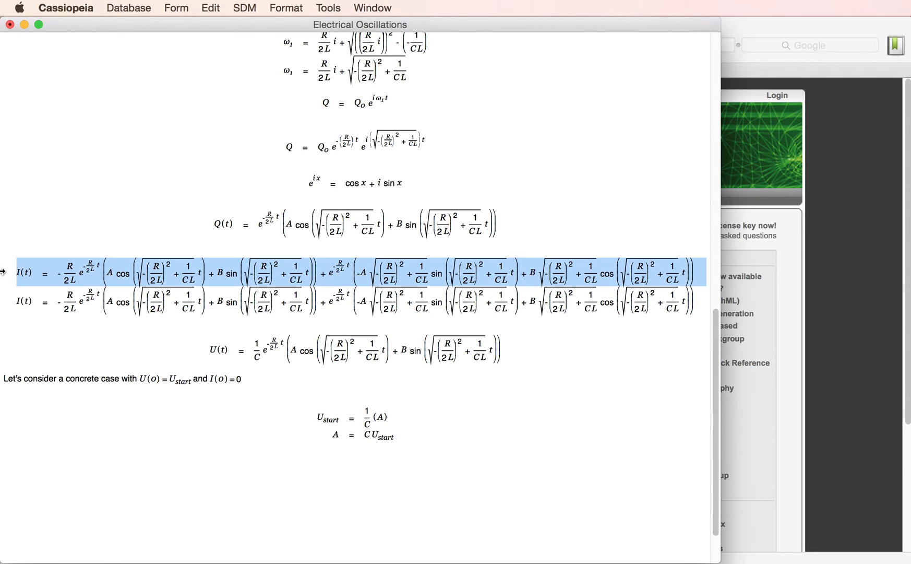
pyautogui.click(3, 299)
pyautogui.moveTo(2, 299)
pyautogui.mouseDown()
pyautogui.moveTo(173, 301)
pyautogui.moveTo(1, 301)
pyautogui.mouseUp()
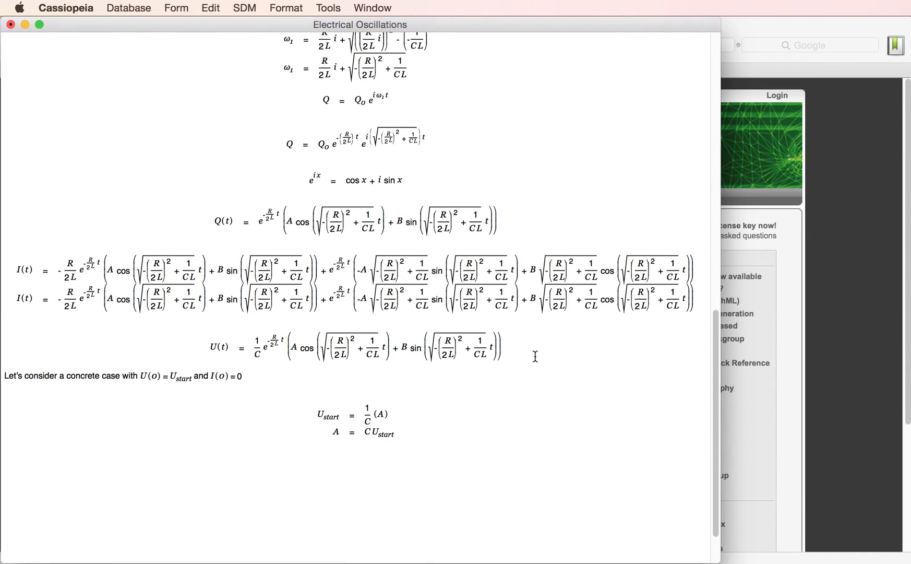
# Widen the document window and remove the duplicate I(t) line.
pyautogui.moveTo(718, 557); pyautogui.dragTo(758, 557)
pyautogui.click(739, 305)
pyautogui.press('BackSpace')
pyautogui.press('BackSpace')
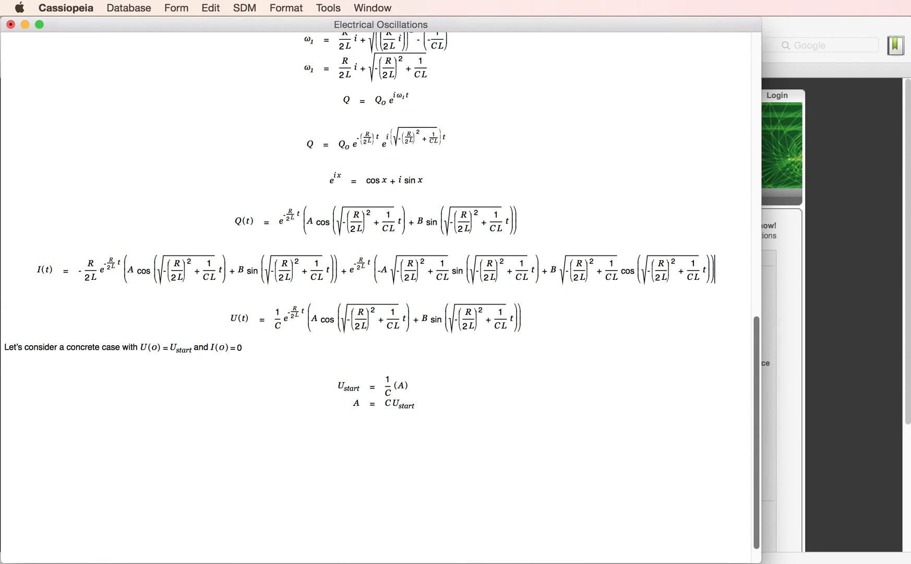
# Paste a copy of the I(t) equation below A = C U_start and replace its left side with 0.
pyautogui.tripleClick(742, 265)
pyautogui.press('super+c')
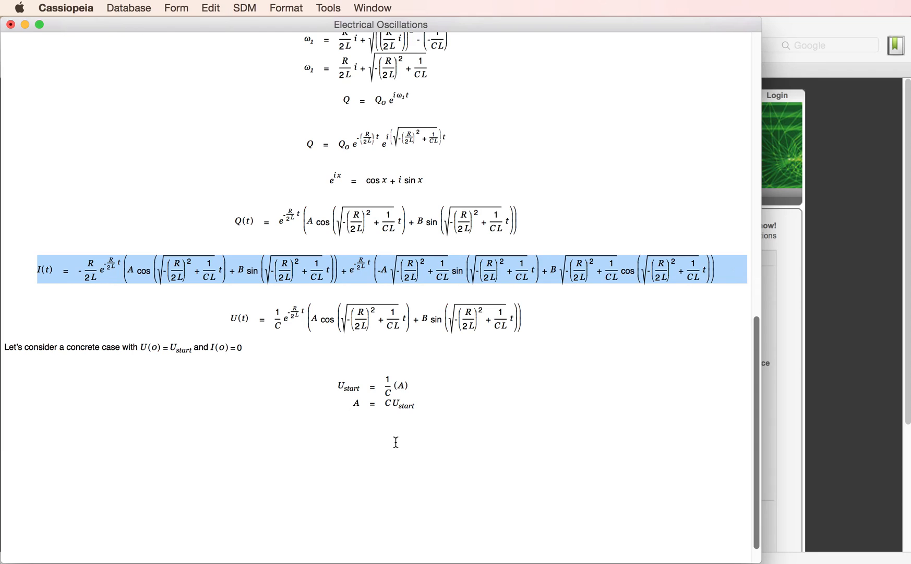
pyautogui.click(394, 439)
pyautogui.press('super+v')
pyautogui.click(52, 456)
pyautogui.hotkey('shift', 'Left')
pyautogui.hotkey('shift', 'Left')
pyautogui.press('BackSpace')
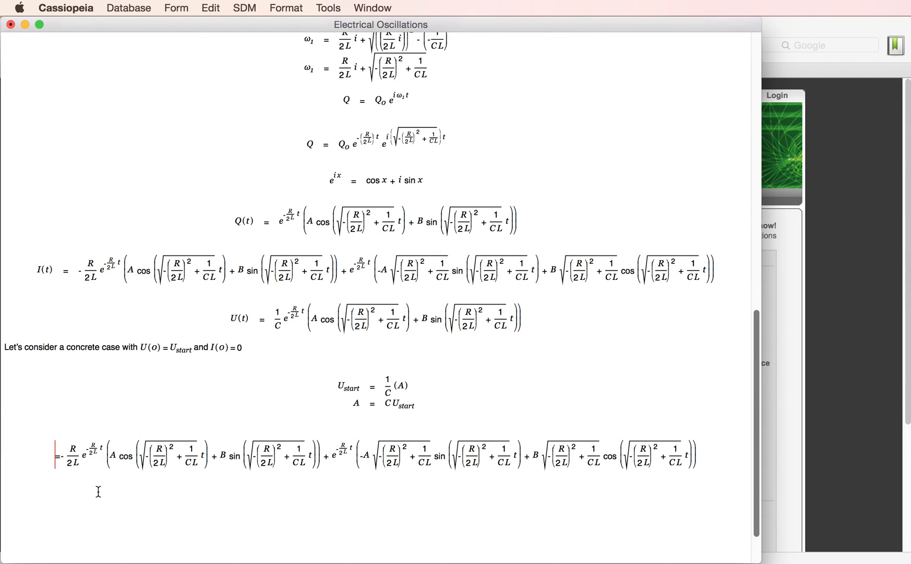
pyautogui.write('0')
# Delete the exponential factor after -R/2L in the pasted 0 = equation.
pyautogui.press('Right')
pyautogui.press('Right')
pyautogui.press('Right')
pyautogui.press('Right')
pyautogui.hotkey('shift', 'Right')
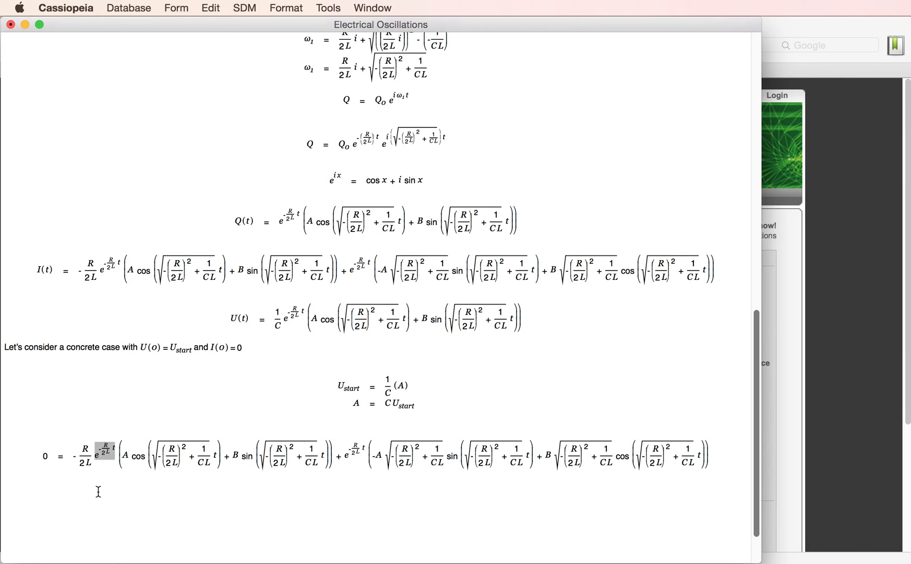
pyautogui.press('BackSpace')
# Delete the cosine factor after A and the whole B sine term from the first bracket.
pyautogui.press('Right')
pyautogui.press('Right')
pyautogui.press('Right')
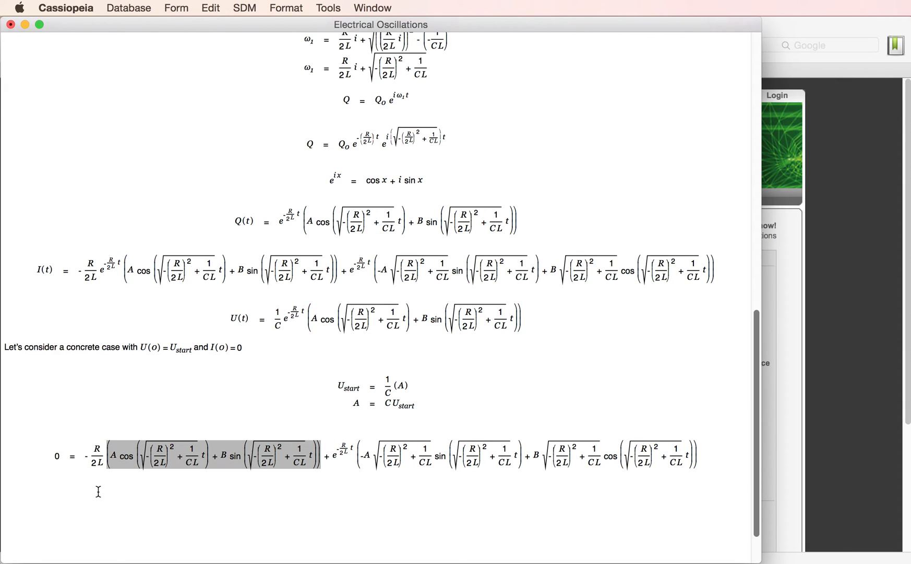
pyautogui.press('Right')
pyautogui.press('Right')
pyautogui.hotkey('shift', 'Right')
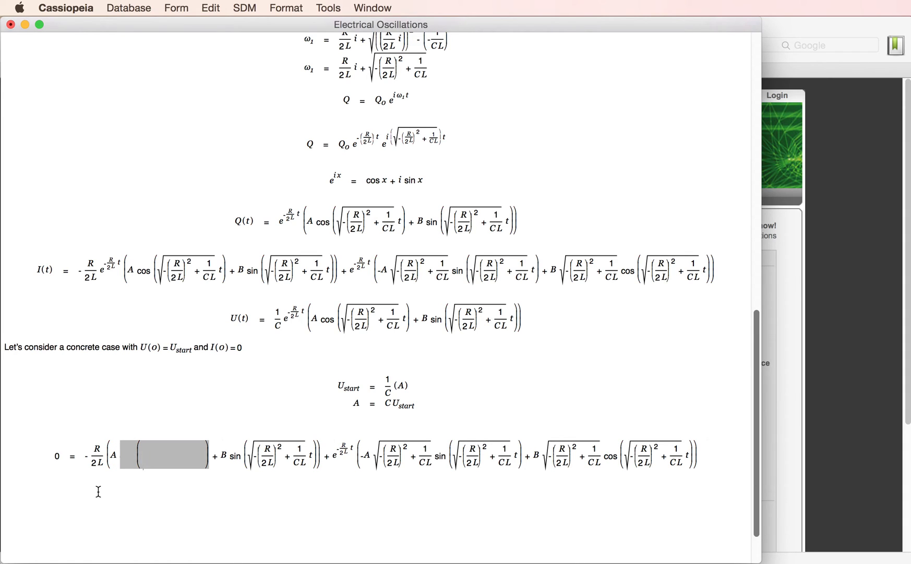
pyautogui.press('BackSpace')
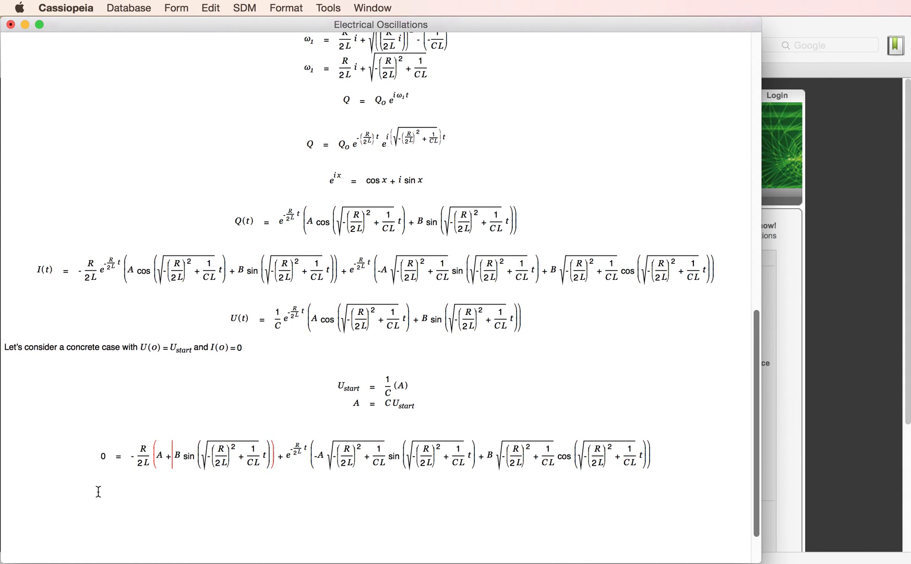
pyautogui.hotkey('shift', 'Right')
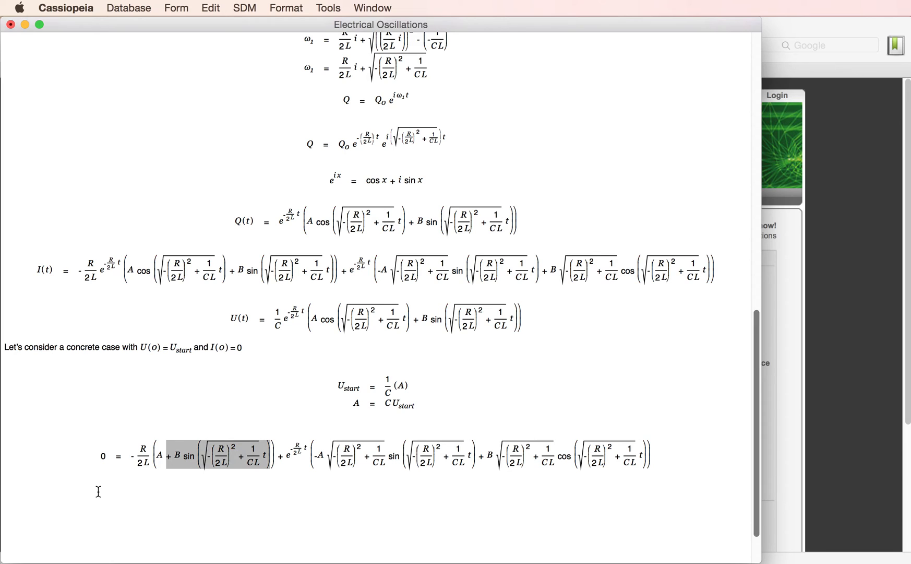
pyautogui.press('BackSpace')
# Delete the exponential factor in front of the second bracket.
pyautogui.press('Right')
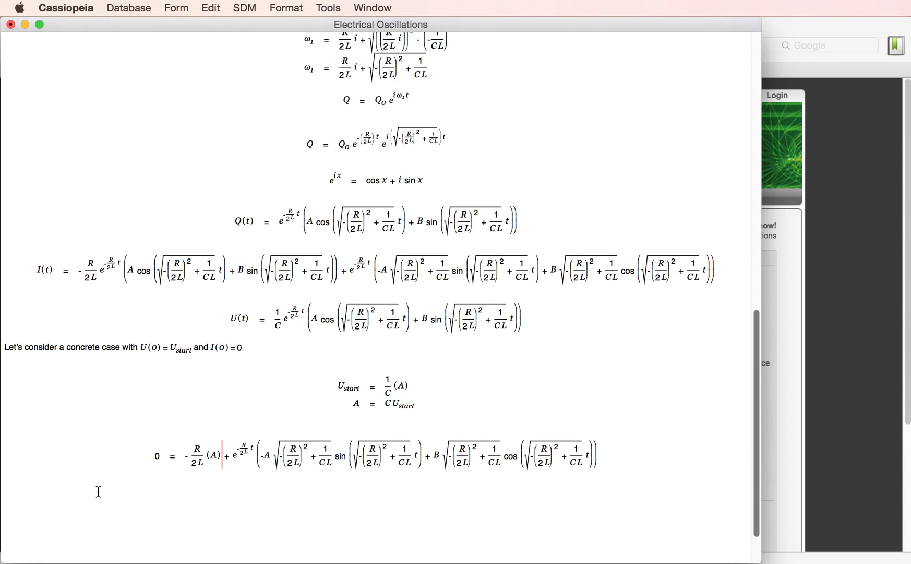
pyautogui.hotkey('shift', 'Right')
pyautogui.press('BackSpace')
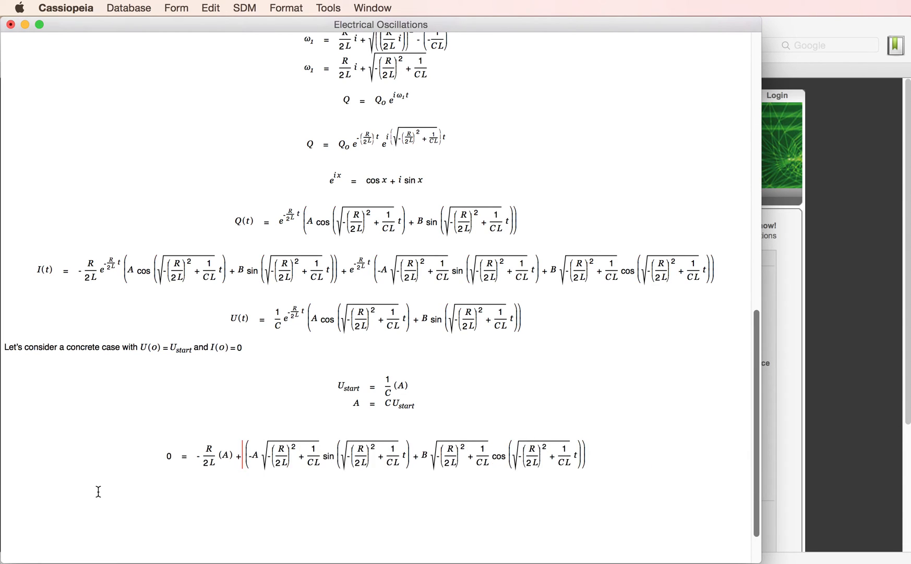
# Delete the whole -A root sine term and the leftover plus sign from the second bracket.
pyautogui.hotkey('shift', 'Right')
pyautogui.press('Right')
pyautogui.press('Right')
pyautogui.hotkey('shift', 'Right')
pyautogui.hotkey('shift', 'Right')
pyautogui.hotkey('shift', 'Right')
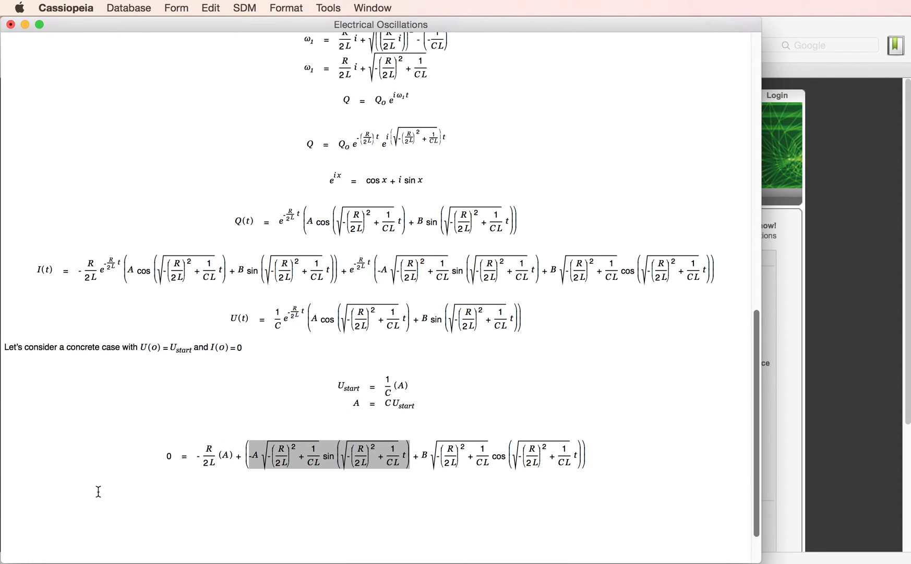
pyautogui.press('BackSpace')
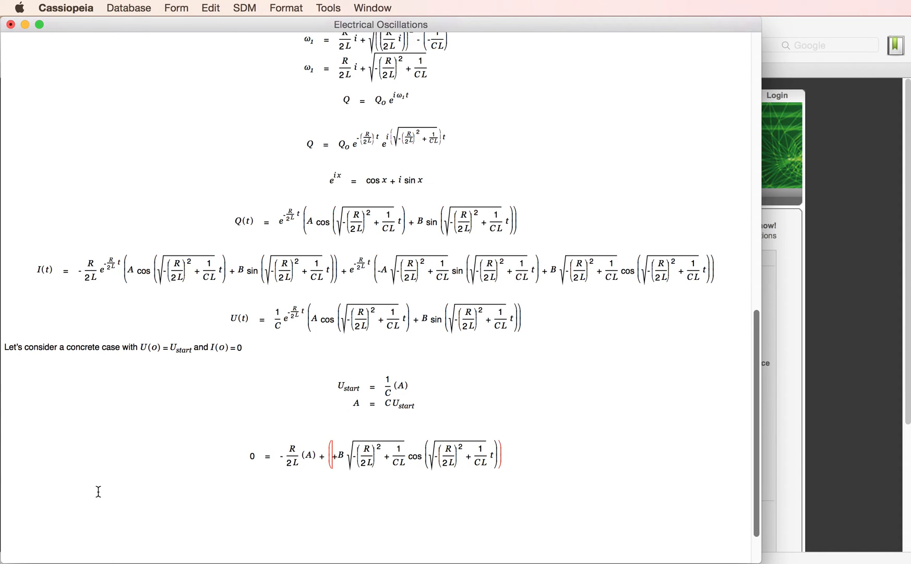
pyautogui.hotkey('shift', 'Right')
pyautogui.hotkey('shift', 'Right')
pyautogui.hotkey('shift', 'Right')
pyautogui.press('Left')
pyautogui.press('Delete')
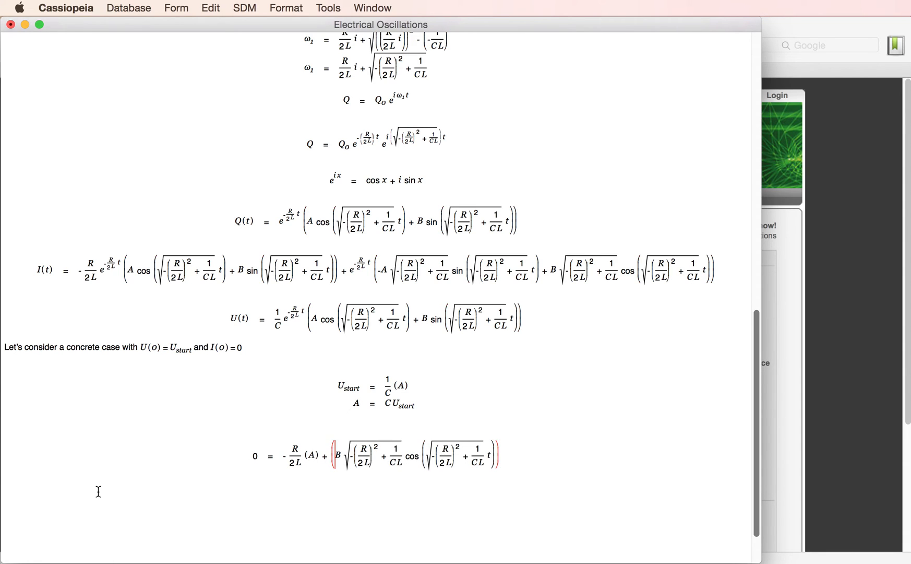
# Delete the cosine factor after the B root term in the second bracket.
pyautogui.press('Right')
pyautogui.press('Right')
pyautogui.hotkey('shift', 'Right')
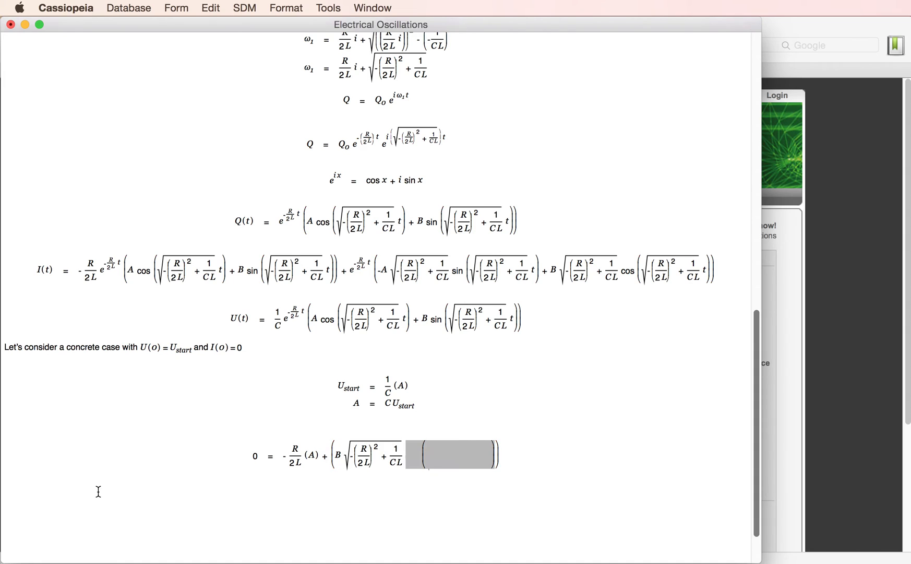
pyautogui.press('Delete')
# Add a new line with the equation written without brackets: 0 = -R/2L A + B√(-(R/2L)² + 1/CL).
pyautogui.press('Right')
pyautogui.press('Return')
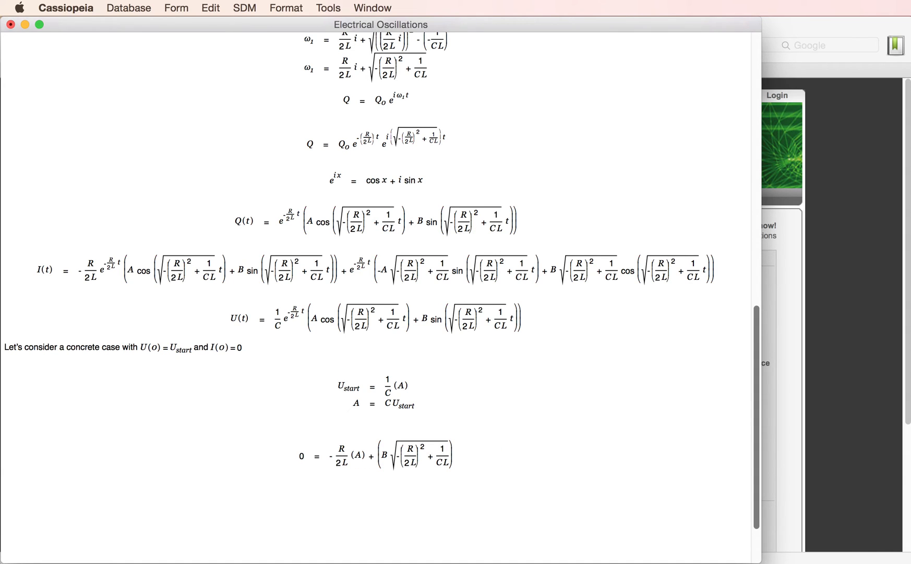
pyautogui.doubleClick(373, 464)
pyautogui.click(364, 483)
# Remove the -R/2L A term with its minus sign from the right side of the new equation.
pyautogui.press('Left')
pyautogui.press('Left')
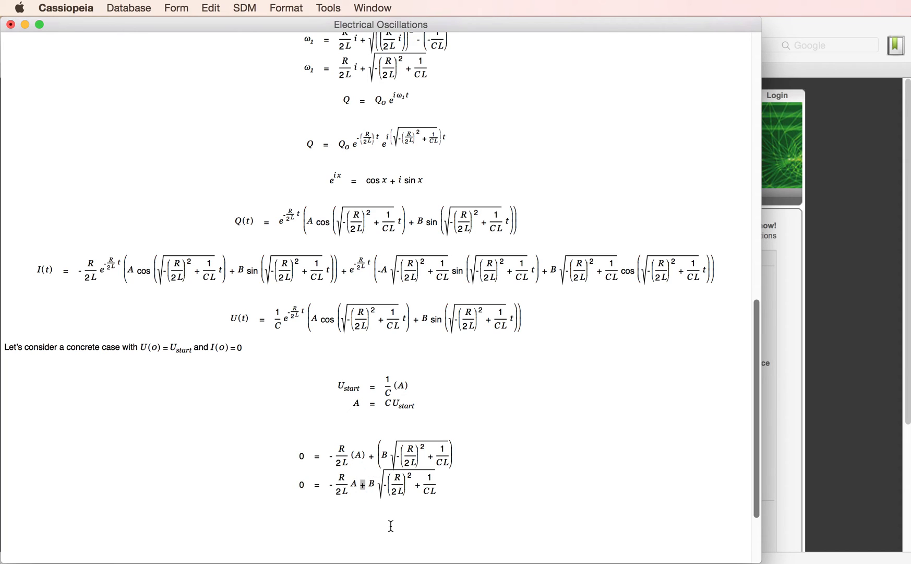
pyautogui.hotkey('shift', 'Left')
pyautogui.hotkey('shift', 'Left')
pyautogui.press('Delete')
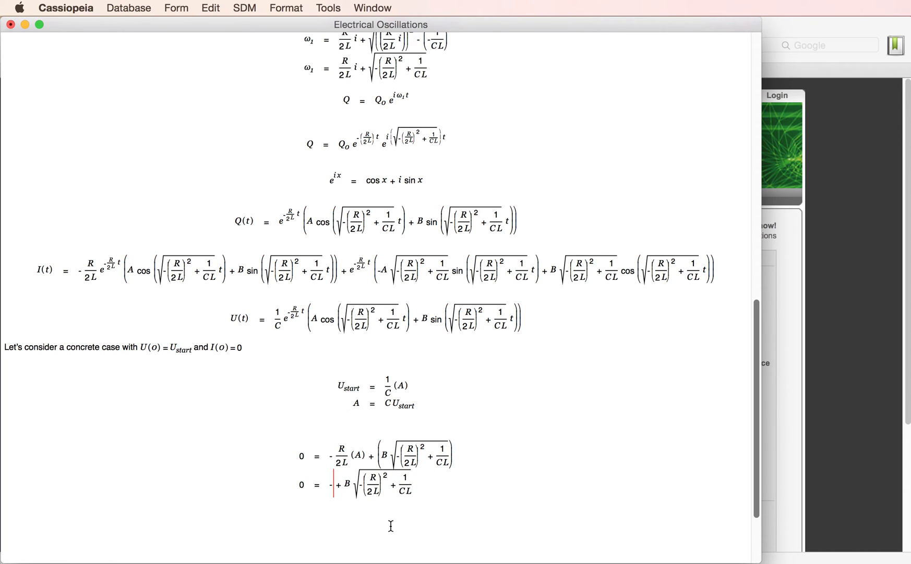
pyautogui.press('BackSpace')
pyautogui.press('Right')
pyautogui.press('BackSpace')
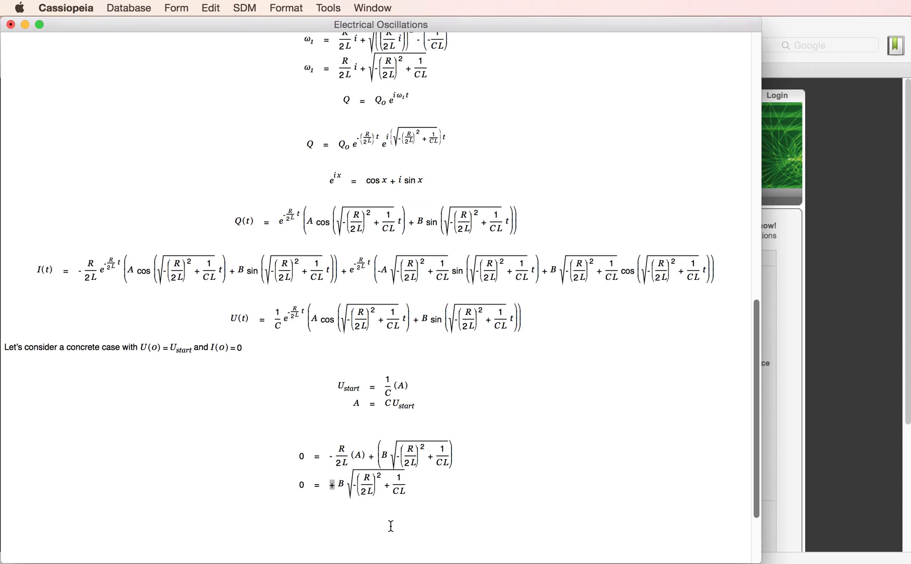
# Replace the zero on the left side with (R/2L A), and add a new line with the equation written without brackets.
pyautogui.press('Left')
pyautogui.press('Left')
pyautogui.hotkey('shift', 'Left')
pyautogui.press('Delete')
pyautogui.press('super+v')
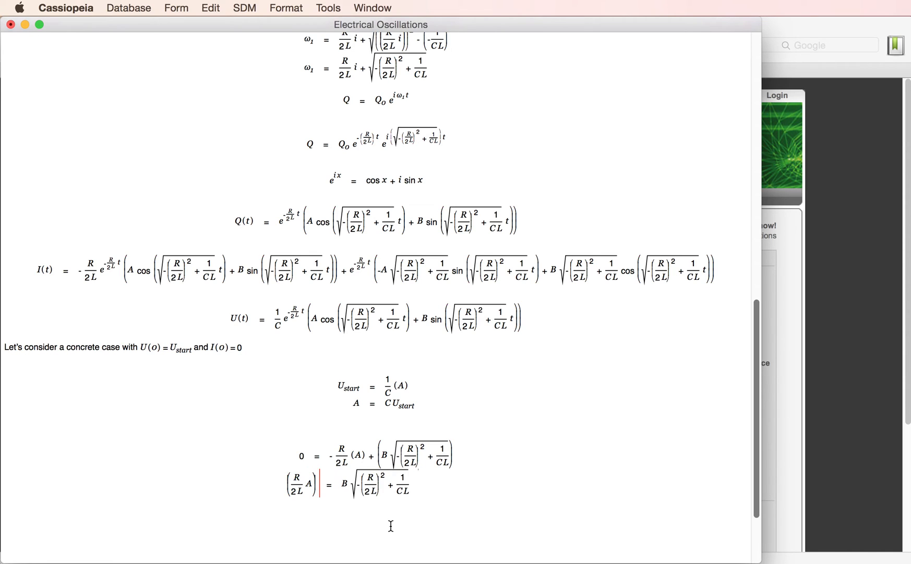
pyautogui.press('Return')
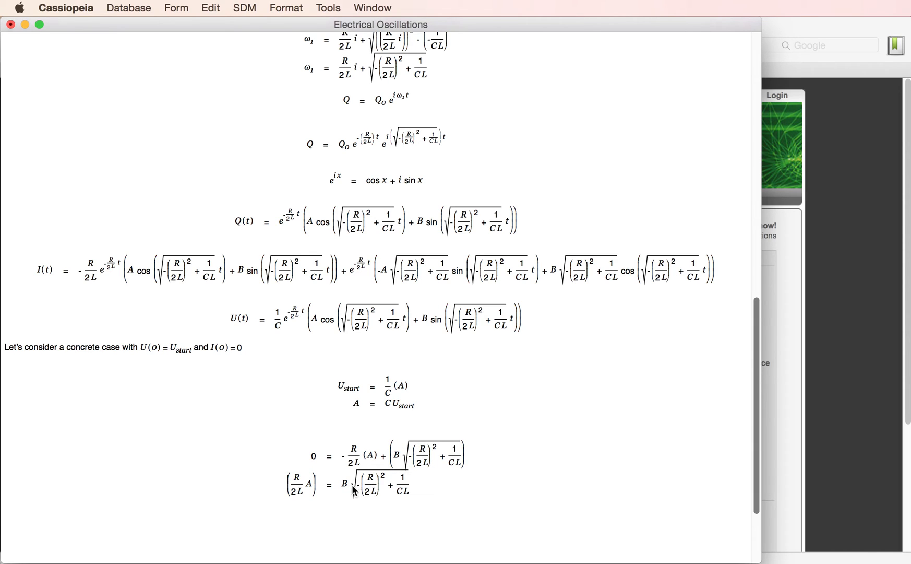
pyautogui.click(331, 484)
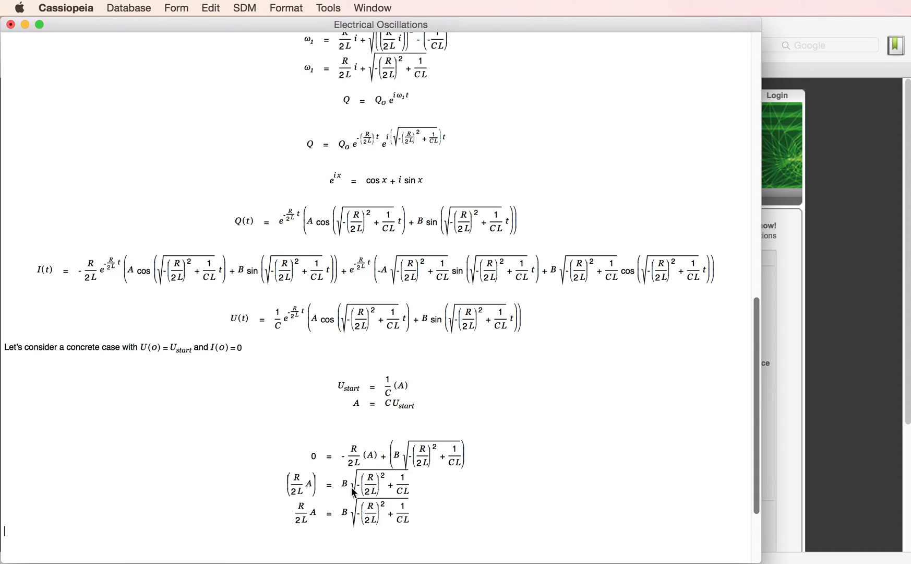
# Cut the square root factor after B from the last equation line.
pyautogui.doubleClick(371, 520)
pyautogui.click(371, 520)
pyautogui.click(370, 520)
pyautogui.click(370, 520)
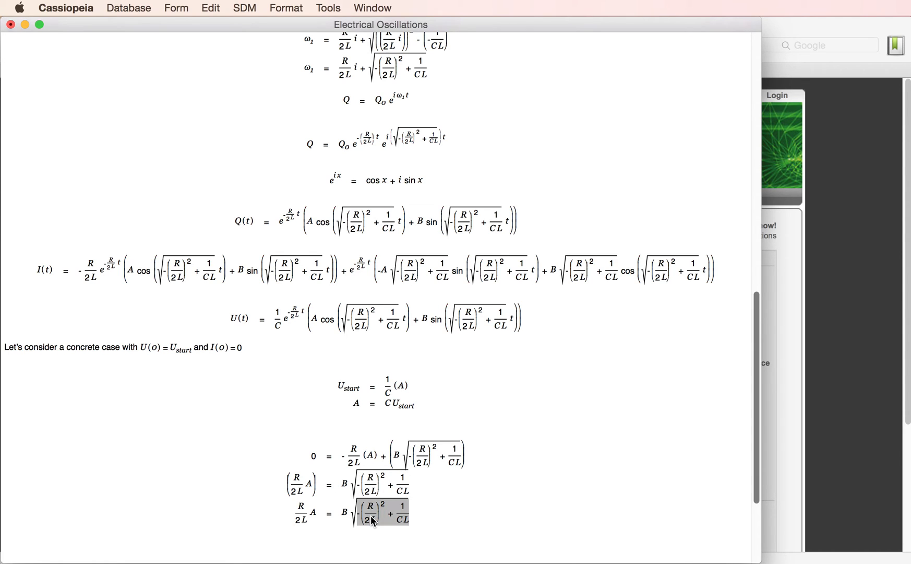
pyautogui.click(372, 520)
pyautogui.press('BackSpace')
# Divide the left side R/2L A by the cut root √(-(R/2L)² + 1/CL).
pyautogui.press('Left')
pyautogui.press('Left')
pyautogui.hotkey('shift', 'Left')
pyautogui.hotkey('shift', 'Left')
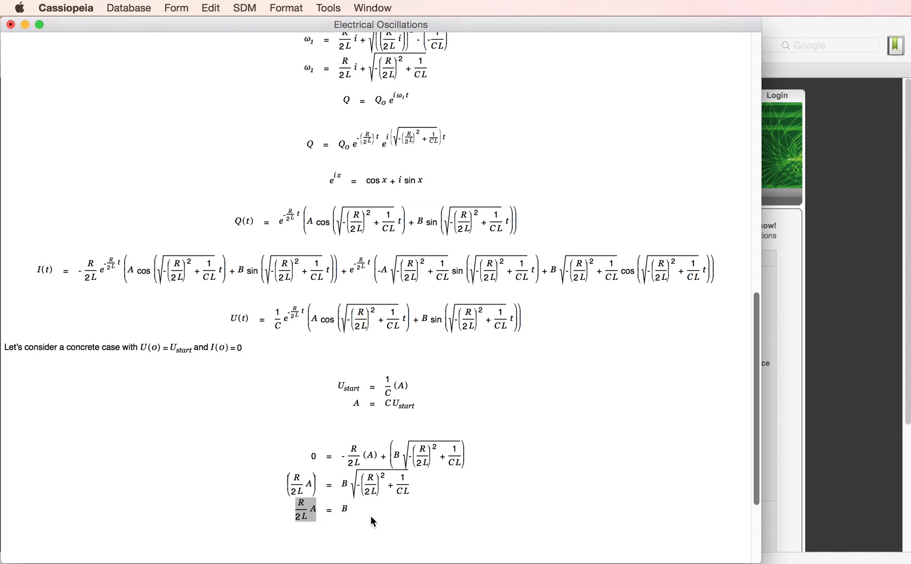
pyautogui.write('/')
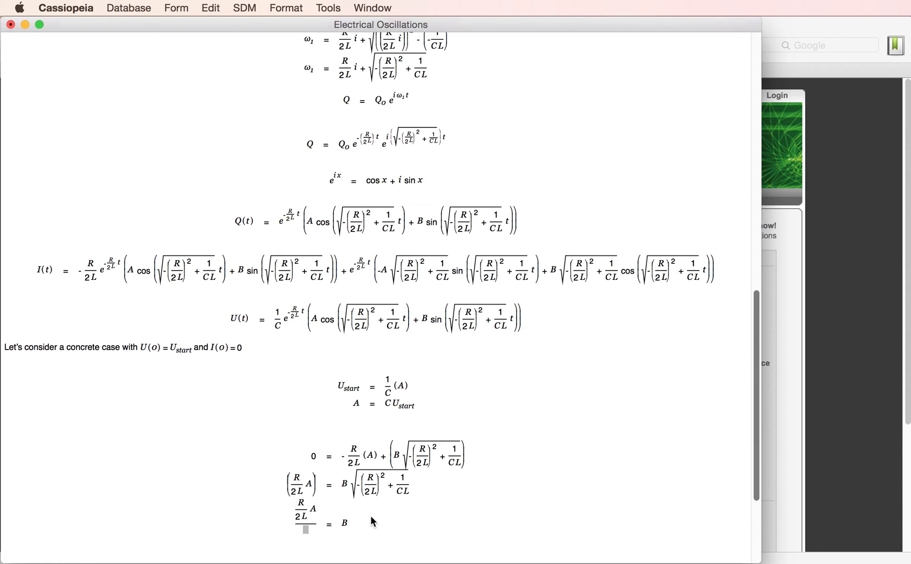
pyautogui.press('super+v')
# Swap the sides of the last equation so that B stands alone on the left and the fraction on the right.
pyautogui.press('Right')
pyautogui.press('Right')
pyautogui.press('Right')
pyautogui.press('Right')
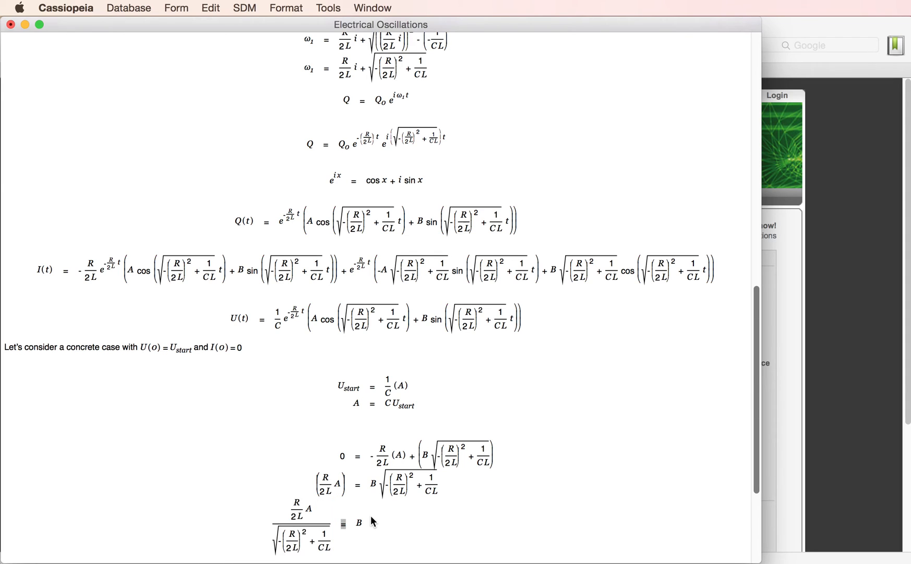
pyautogui.press('BackSpace')
pyautogui.press('Left')
pyautogui.press('Left')
pyautogui.write('B=')
pyautogui.press('Right')
pyautogui.press('Right')
pyautogui.press('Return')
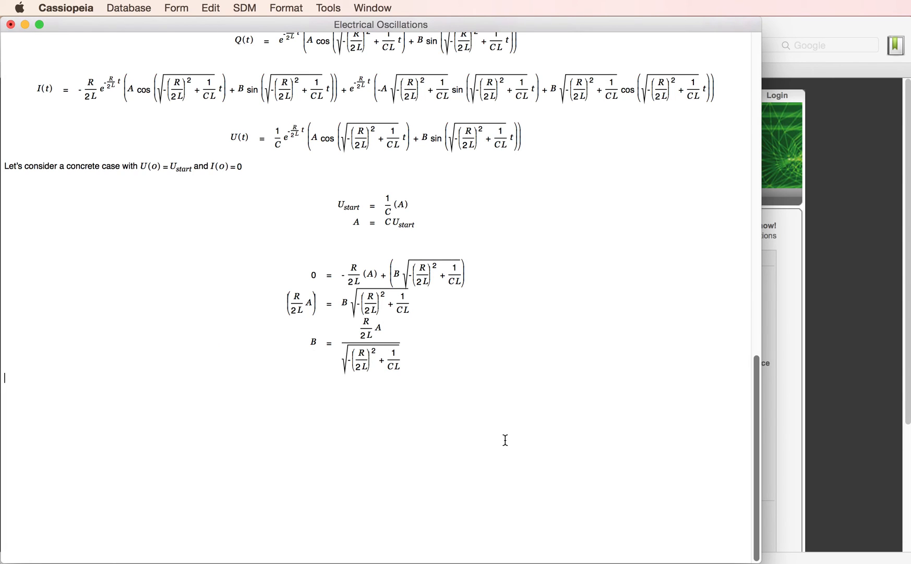
# Delete an empty line between the A = CU_start equation and the I(0) = 0 equations, and save the document.
pyautogui.click(438, 242)
pyautogui.press('BackSpace')
pyautogui.press('super+s')
# Insert a FunctionGraph2D below the equation for B and place its window beside the formulas.
pyautogui.scroll(1, 581, 306)
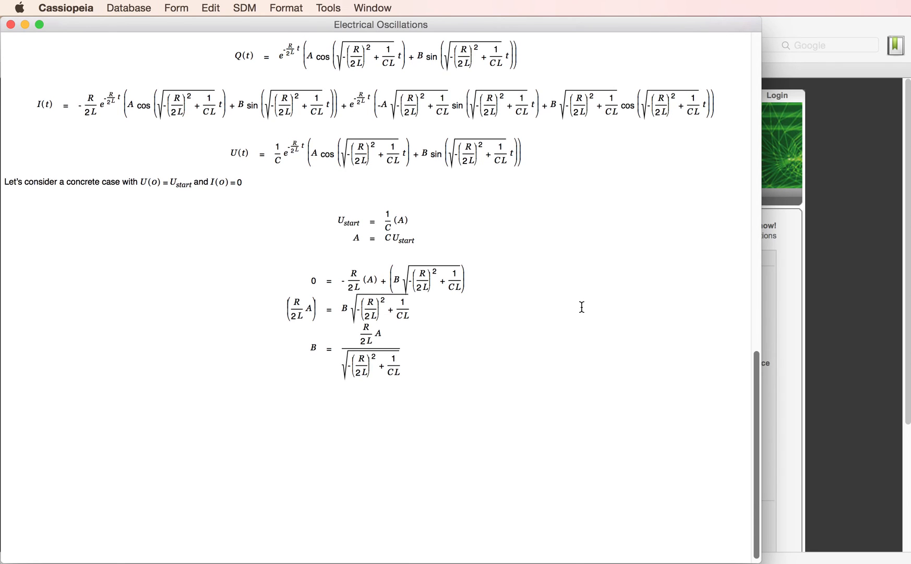
pyautogui.scroll(2, 581, 307)
pyautogui.scroll(2, 604, 309)
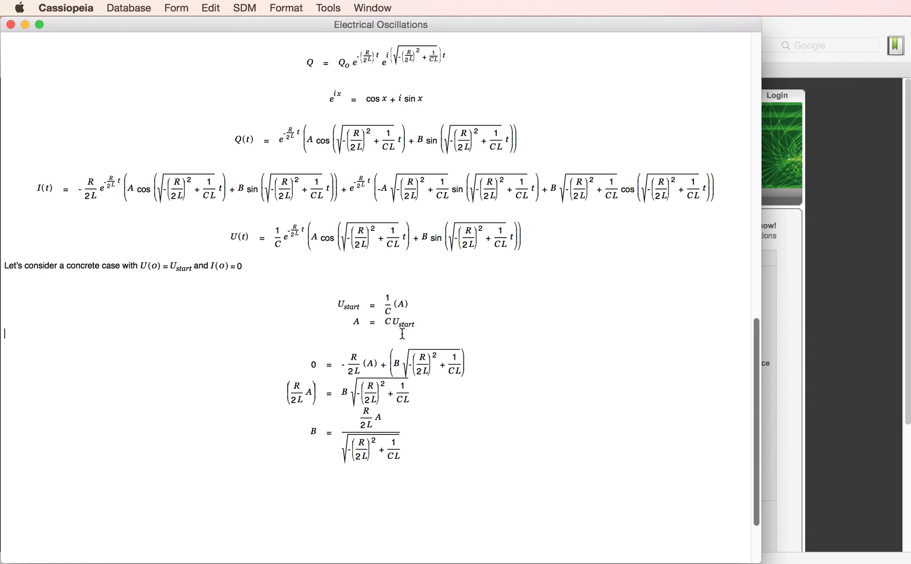
pyautogui.click(343, 493)
pyautogui.click(245, 8)
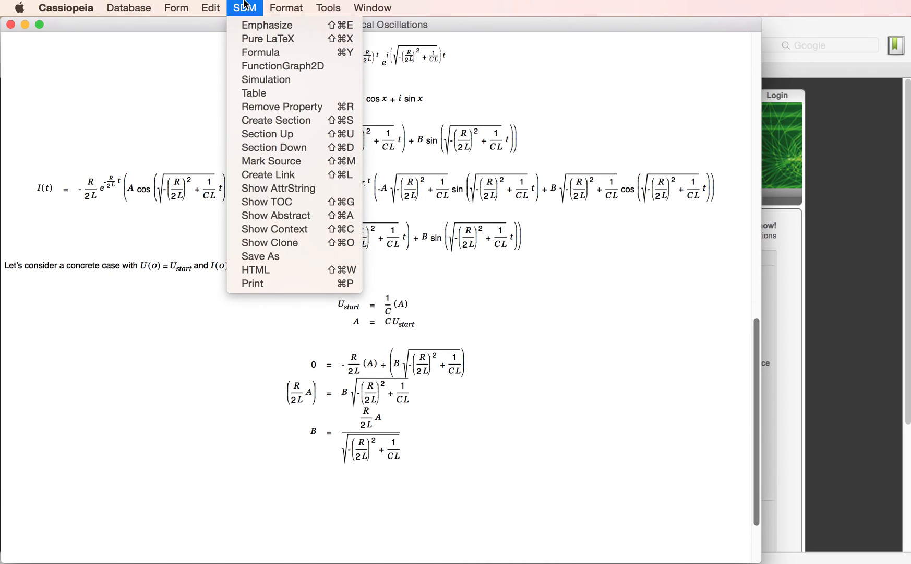
pyautogui.click(257, 64)
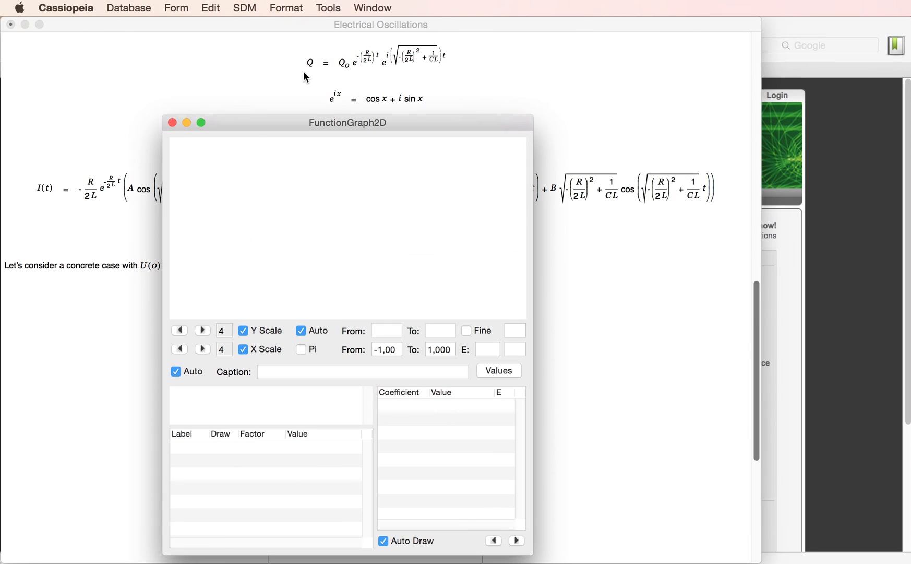
pyautogui.moveTo(309, 124); pyautogui.dragTo(698, 74)
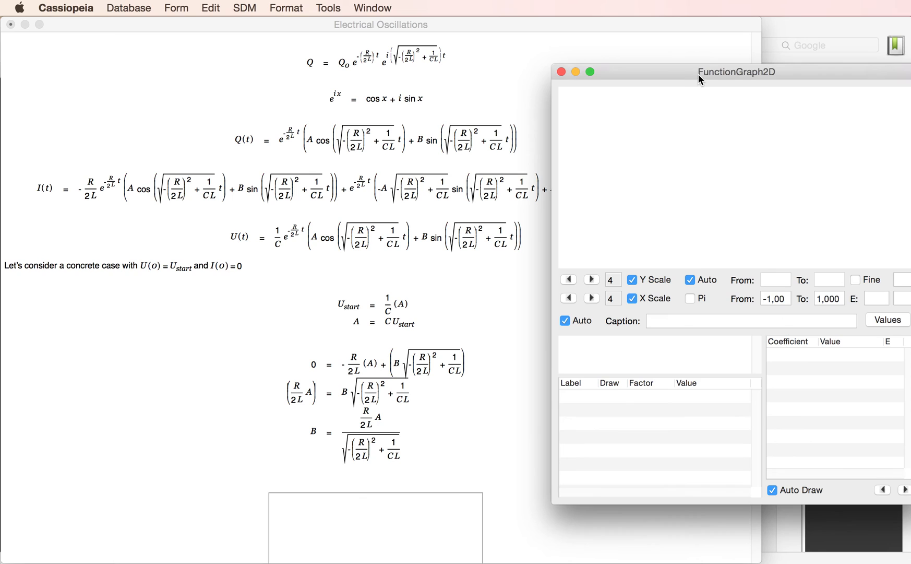
# Add the formulas for U(t), I(t), A = CU_start and B to the function graph.
pyautogui.moveTo(301, 245); pyautogui.dragTo(577, 359)
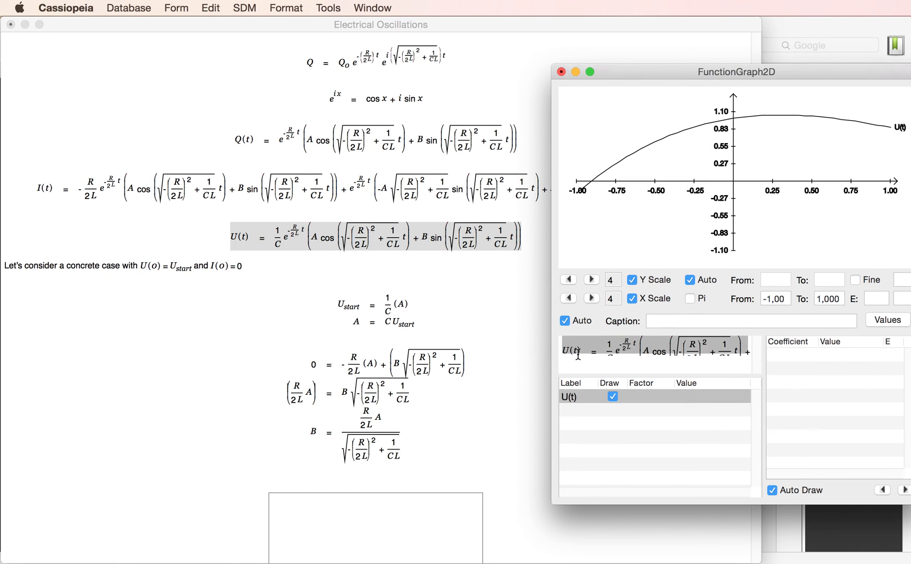
pyautogui.moveTo(261, 194); pyautogui.dragTo(634, 360)
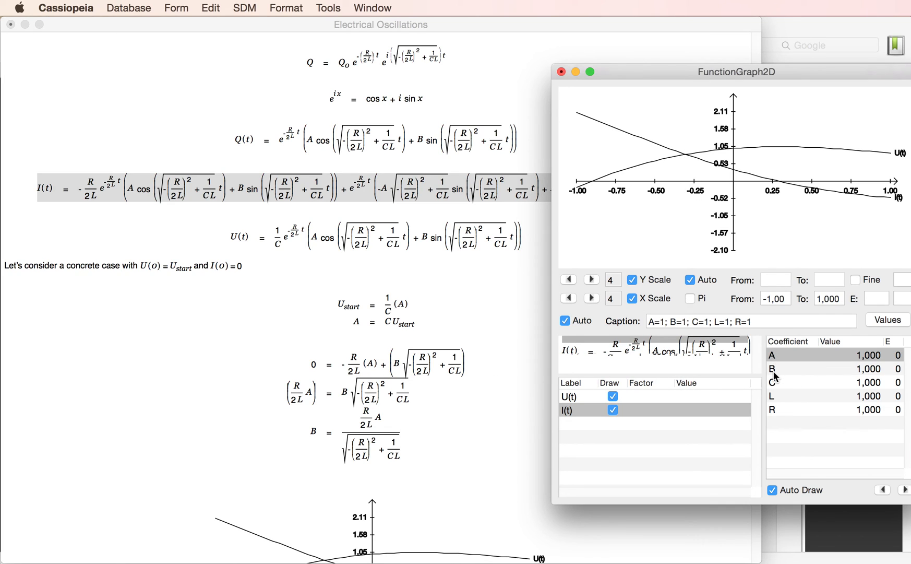
pyautogui.click(381, 326)
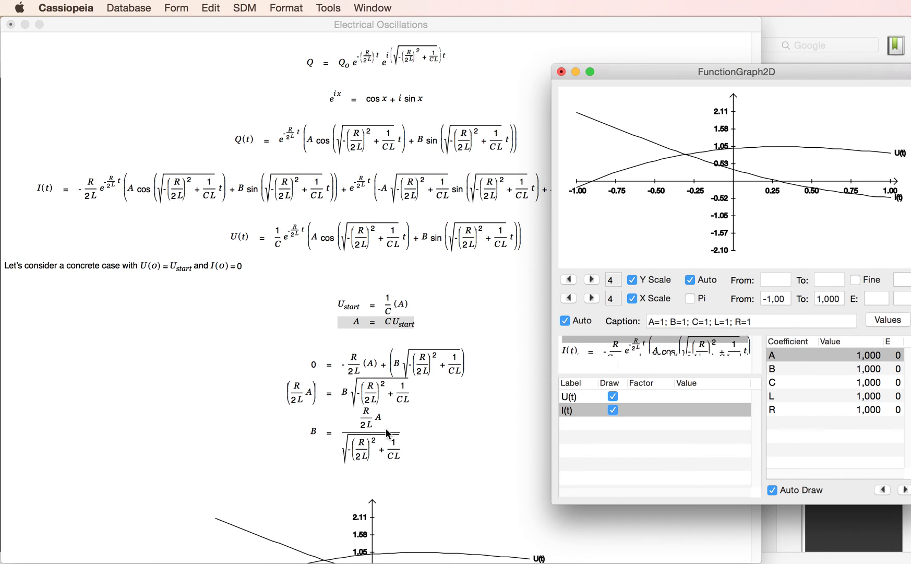
pyautogui.moveTo(334, 438); pyautogui.dragTo(616, 364)
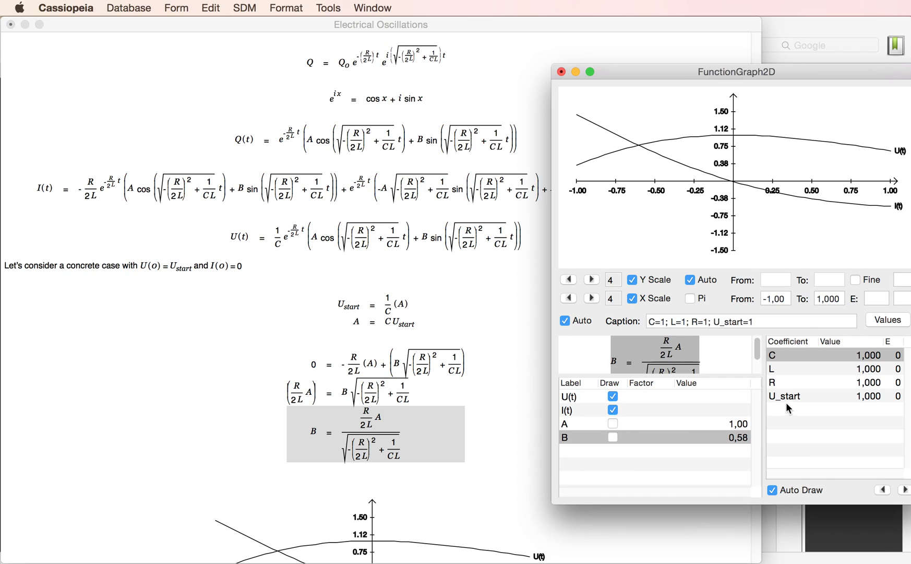
# Set the graph's x range from 0 to 150 with exponent -3.
pyautogui.click(777, 299)
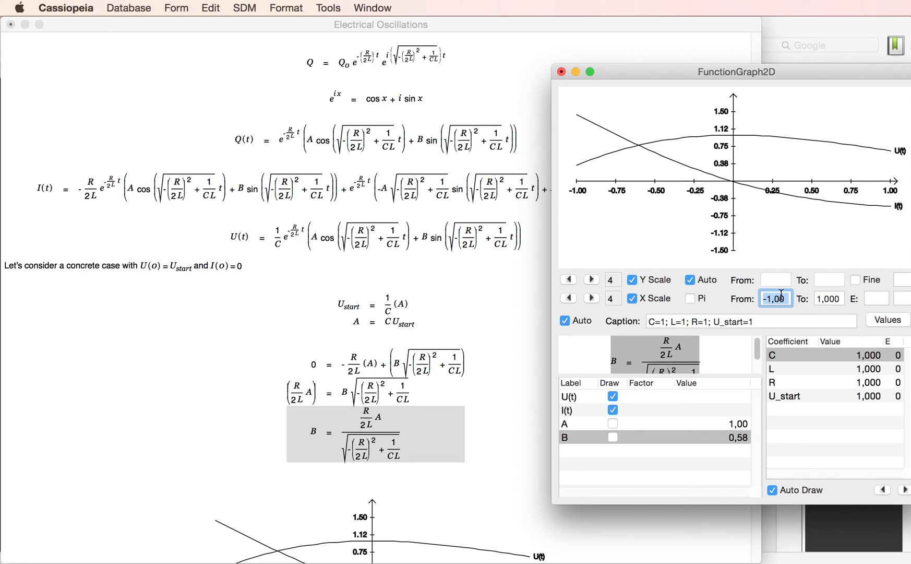
pyautogui.write('0')
pyautogui.press('Tab')
pyautogui.write('150')
pyautogui.press('Tab')
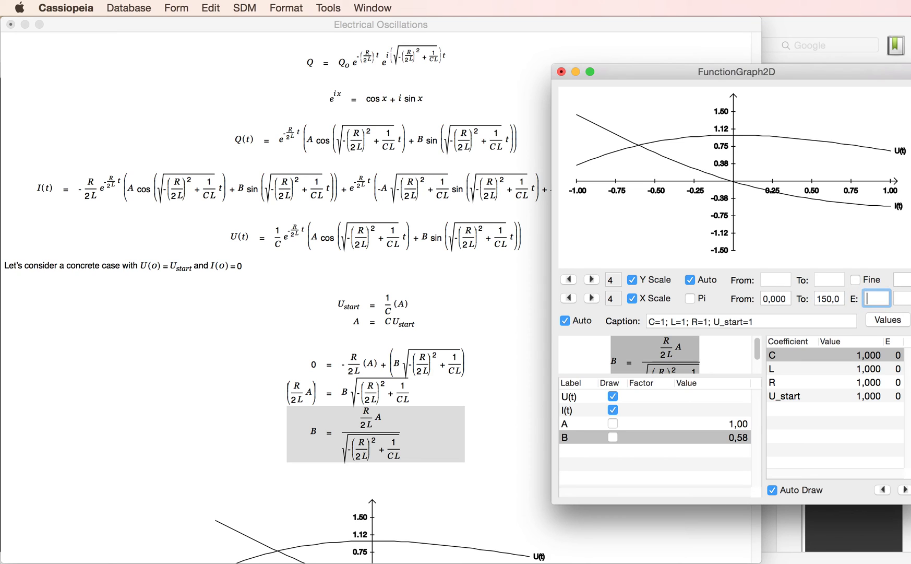
pyautogui.write('-3')
pyautogui.press('Return')
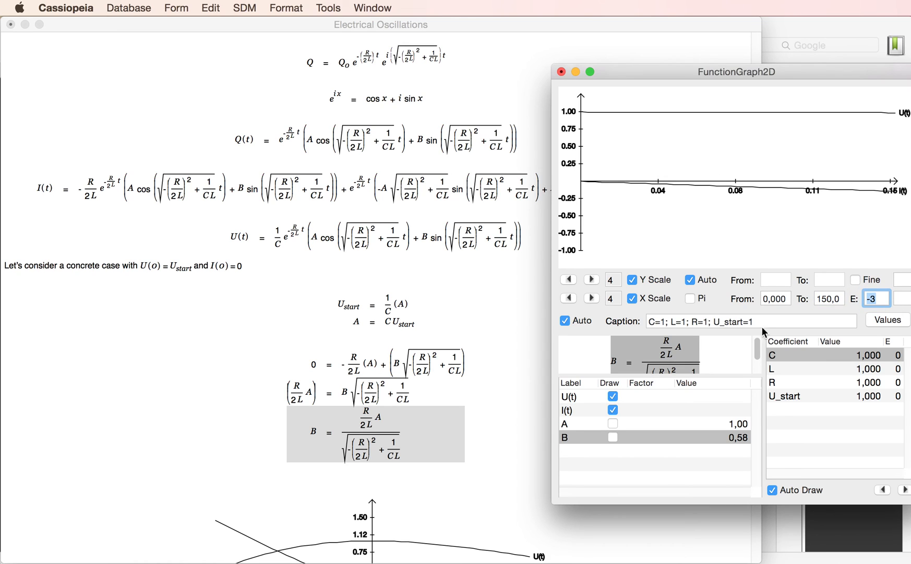
# Set the coefficient C to 100 with exponent -6.
pyautogui.click(861, 362)
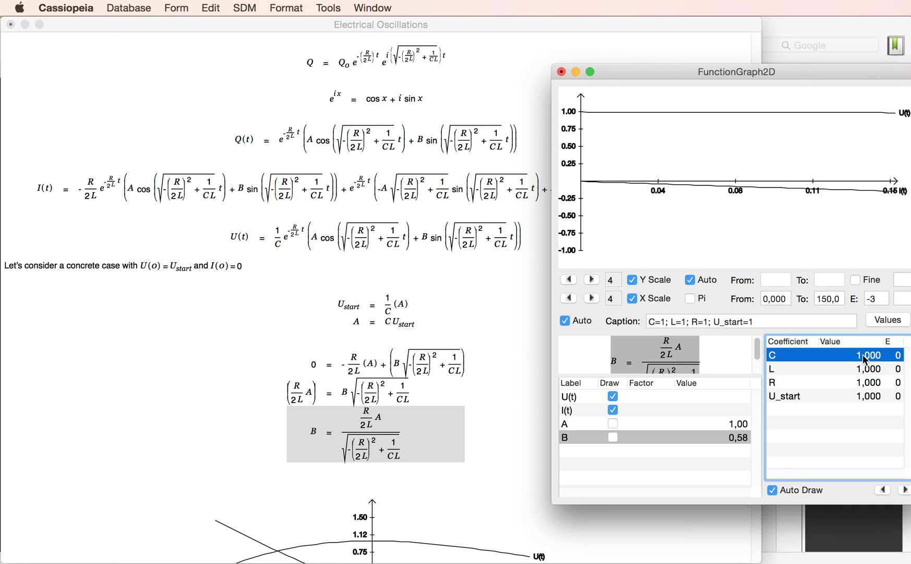
pyautogui.click(866, 360)
pyautogui.write('100')
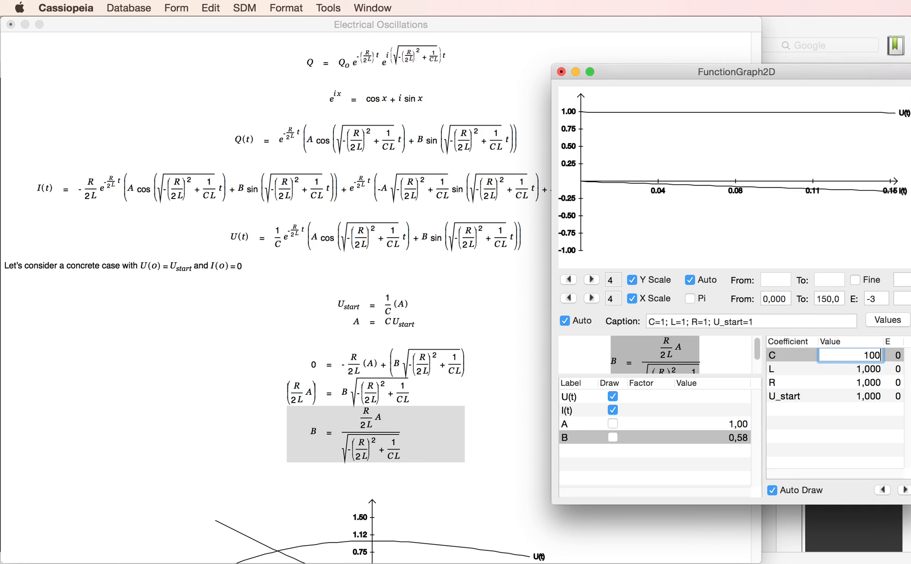
pyautogui.press('Tab')
pyautogui.write('-6')
pyautogui.press('Return')
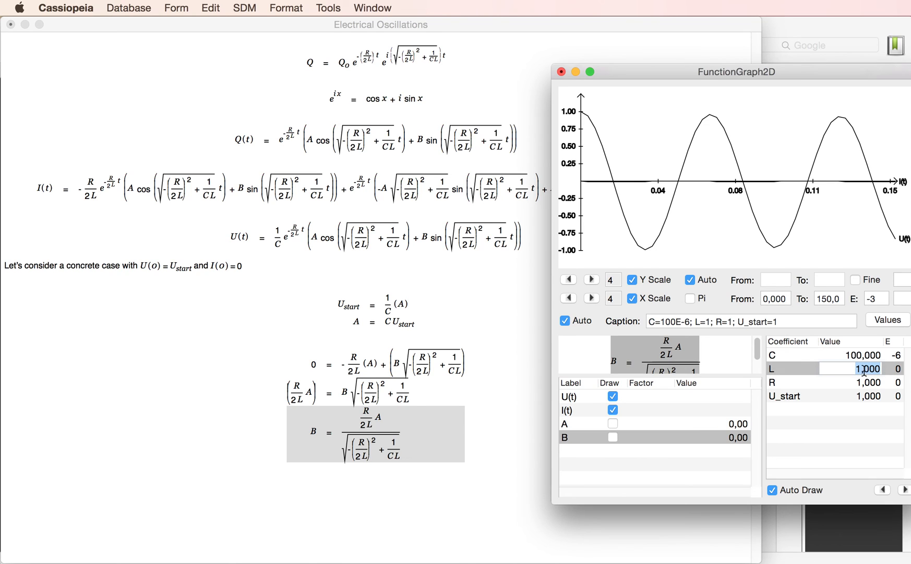
# Set the coefficient L to 100 with exponent -3.
pyautogui.write('100')
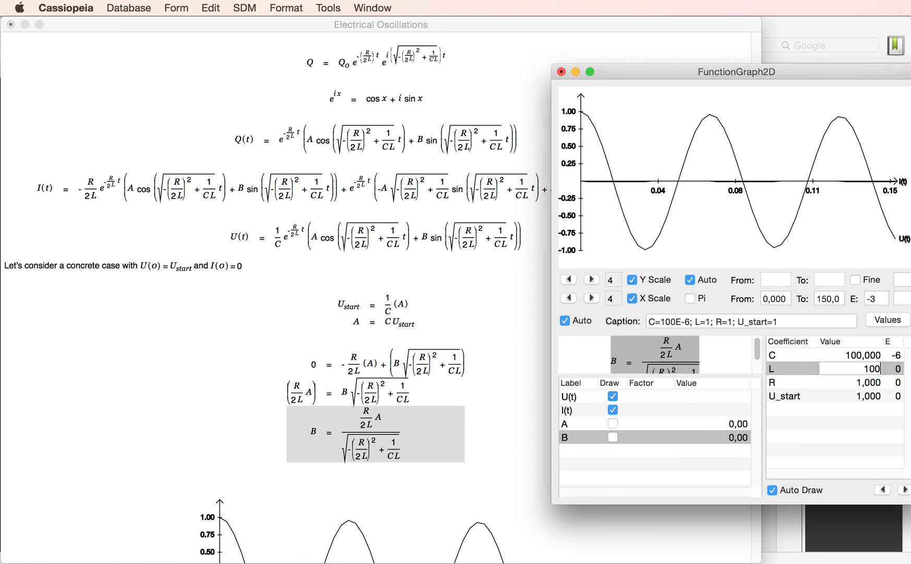
pyautogui.press('Tab')
pyautogui.write('-')
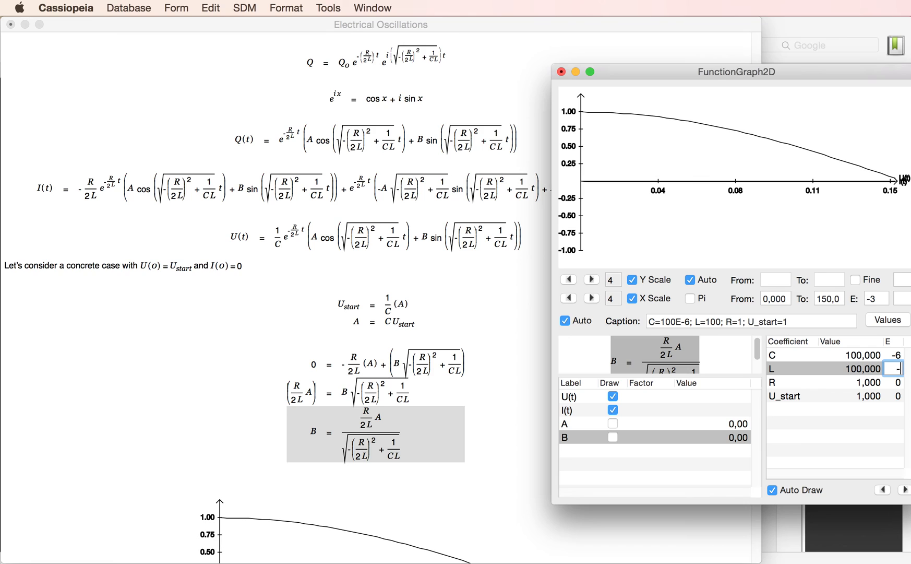
pyautogui.press('Return')
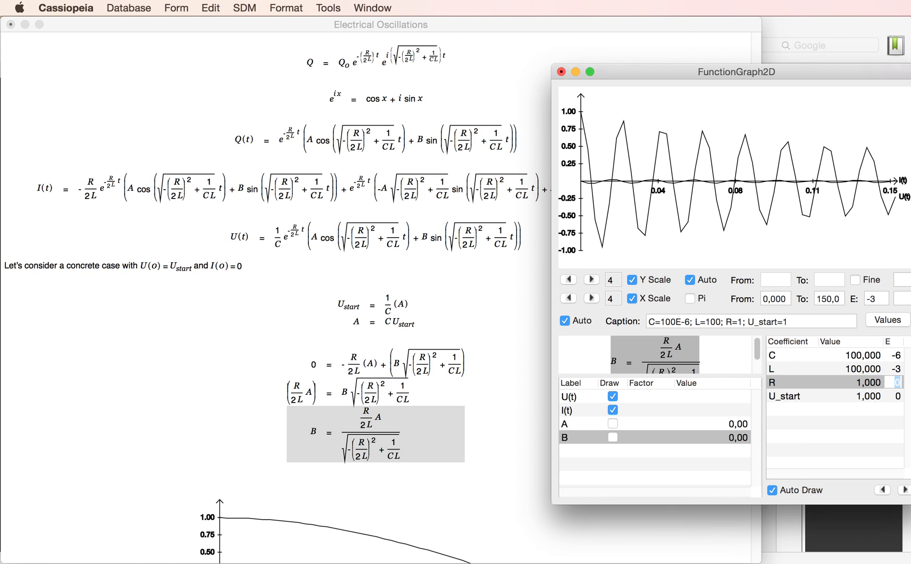
# Set the coefficients R and U_start to 12 each.
pyautogui.press('Tab')
pyautogui.click(866, 388)
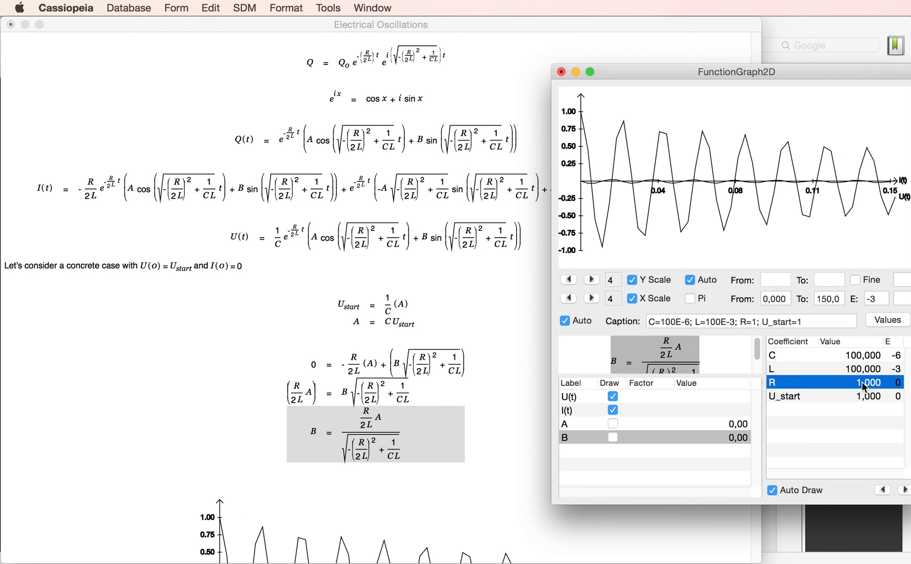
pyautogui.write('12')
pyautogui.press('Return')
pyautogui.click(867, 397)
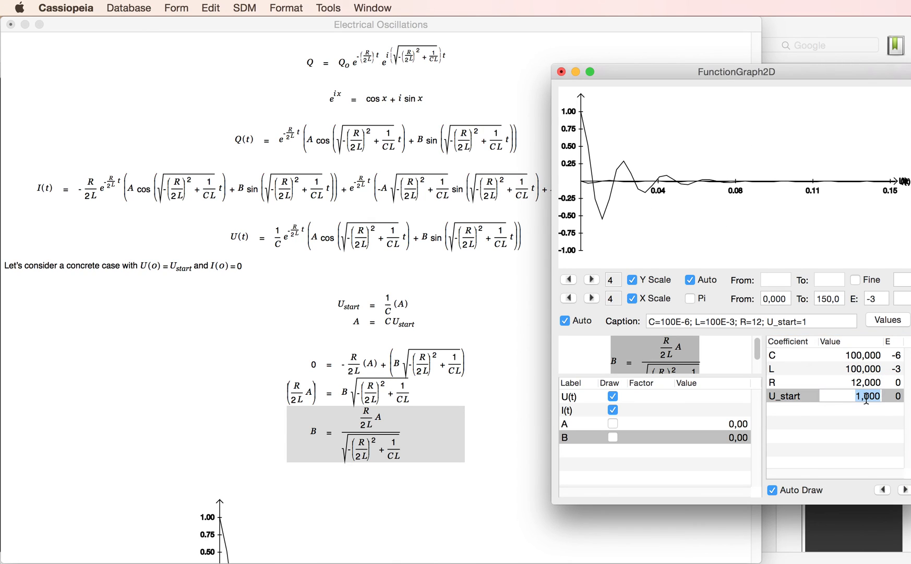
pyautogui.write('12')
pyautogui.press('Return')
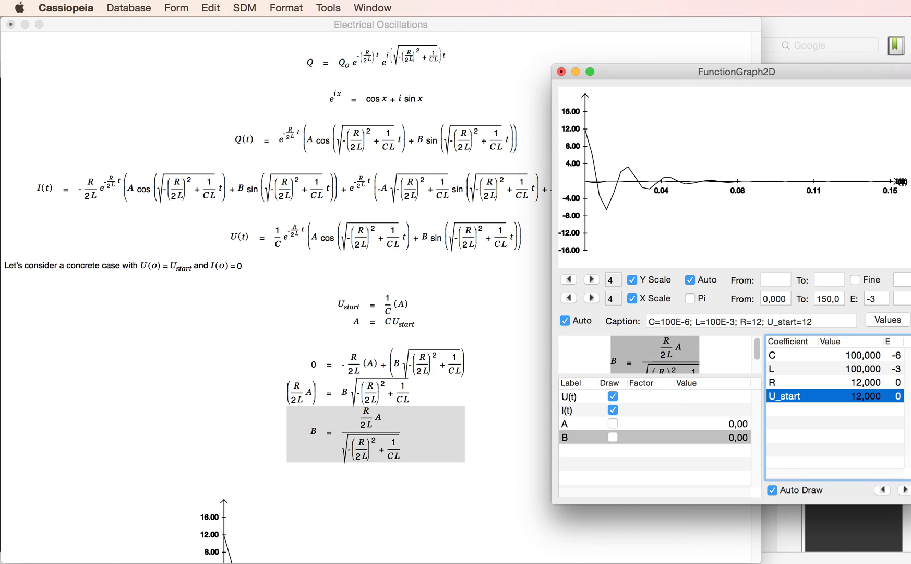
# Try 10 and 50 as the upper limit of the graph's x range, and set it to 100.
pyautogui.doubleClick(834, 300)
pyautogui.write('1')
pyautogui.press('Return')
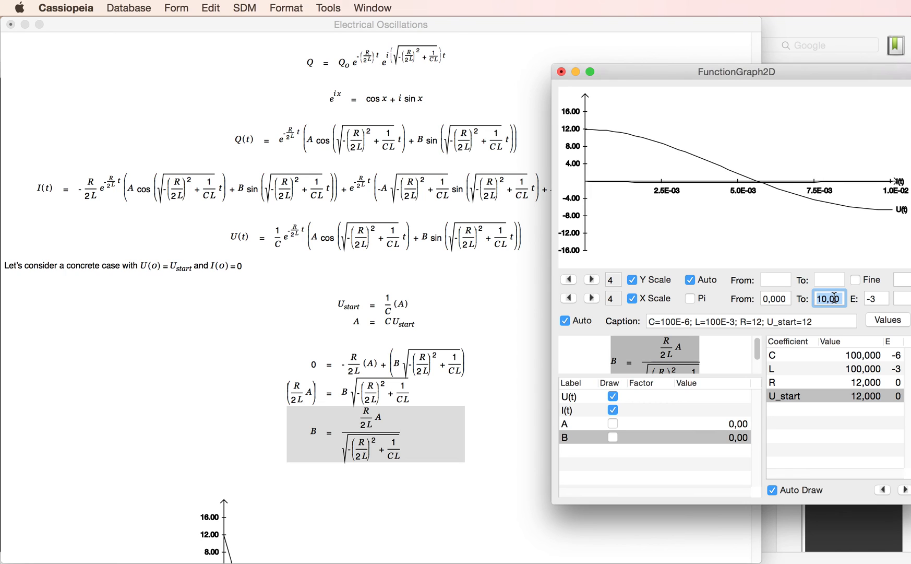
pyautogui.write('50')
pyautogui.press('Return')
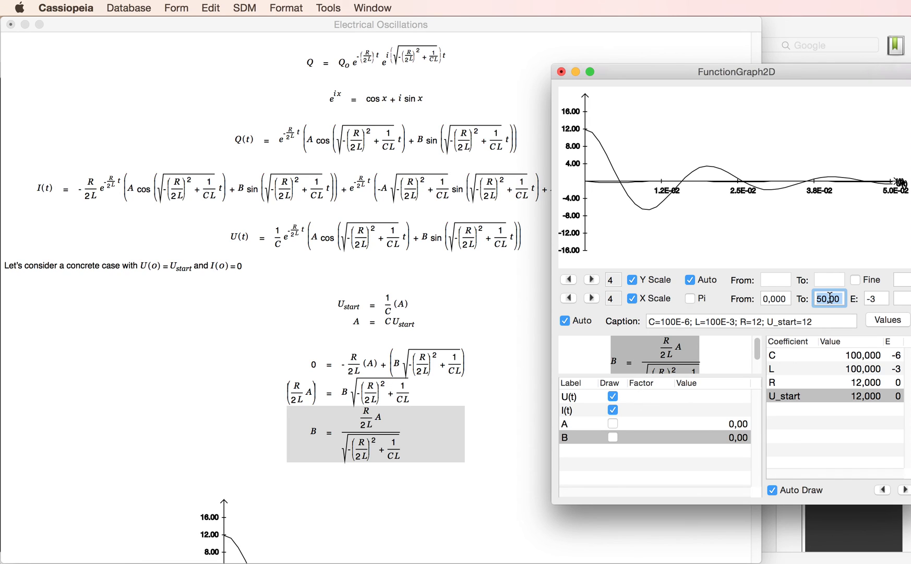
pyautogui.write('1')
pyautogui.press('Return')
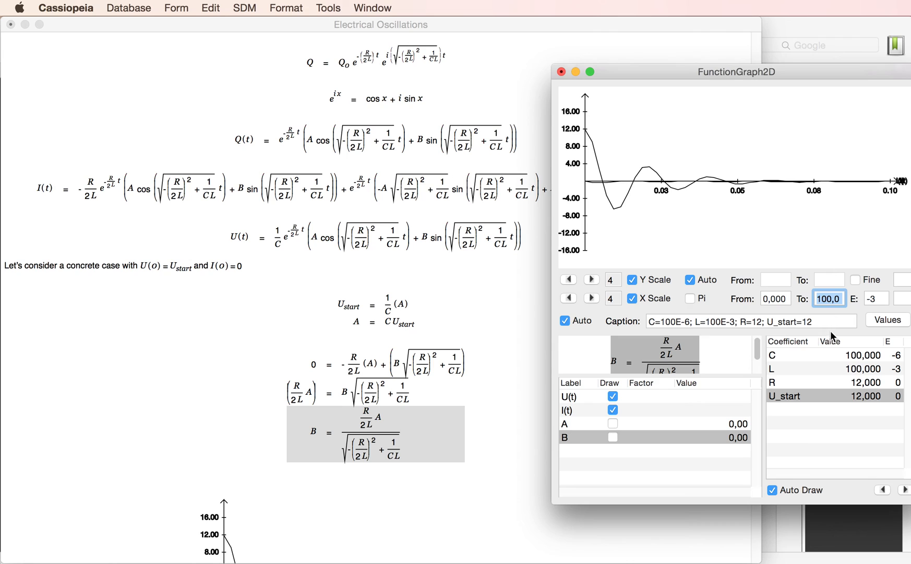
# Try 1 for the coefficient R, set it to 3, and turn on fine drawing of the curves.
pyautogui.click(779, 387)
pyautogui.click(884, 490)
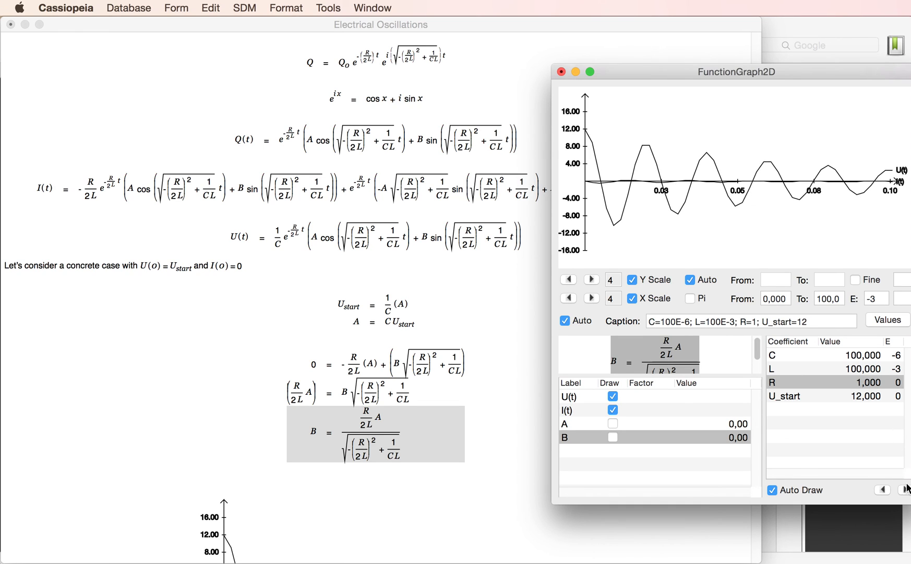
pyautogui.click(856, 280)
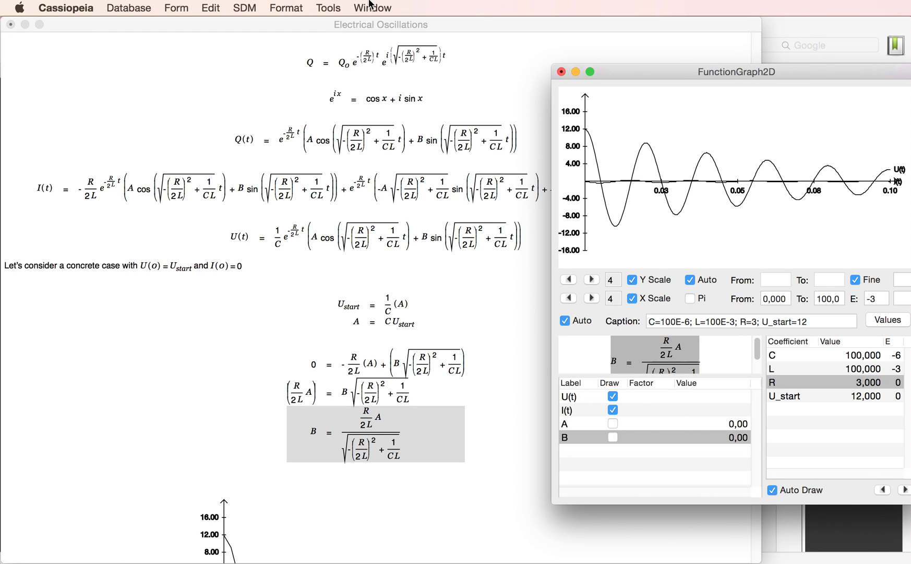
# Colour the U(t) curve blue and the I(t) curve red with the colour picker.
pyautogui.click(371, 6)
pyautogui.moveTo(329, 7)
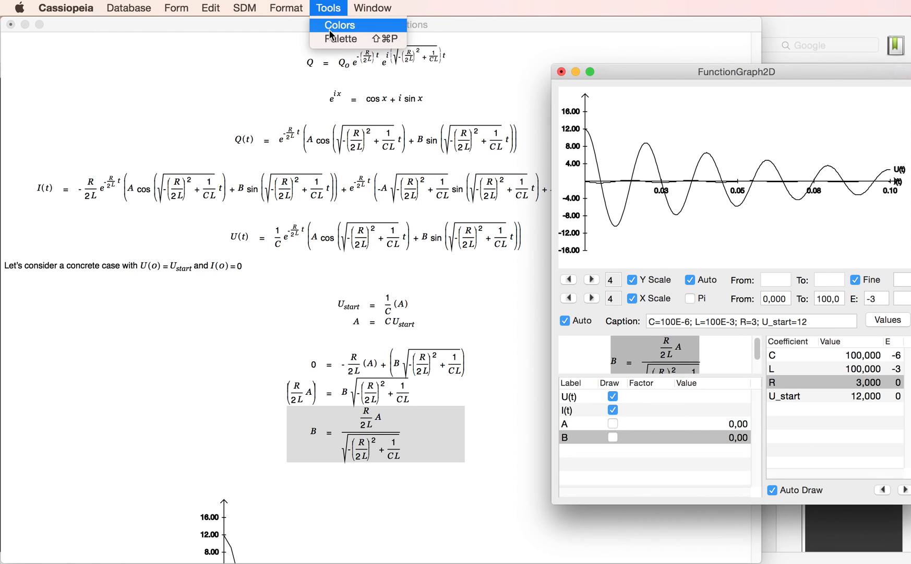
pyautogui.click(337, 25)
pyautogui.click(139, 325)
pyautogui.moveTo(109, 401); pyautogui.dragTo(664, 399)
pyautogui.click(245, 275)
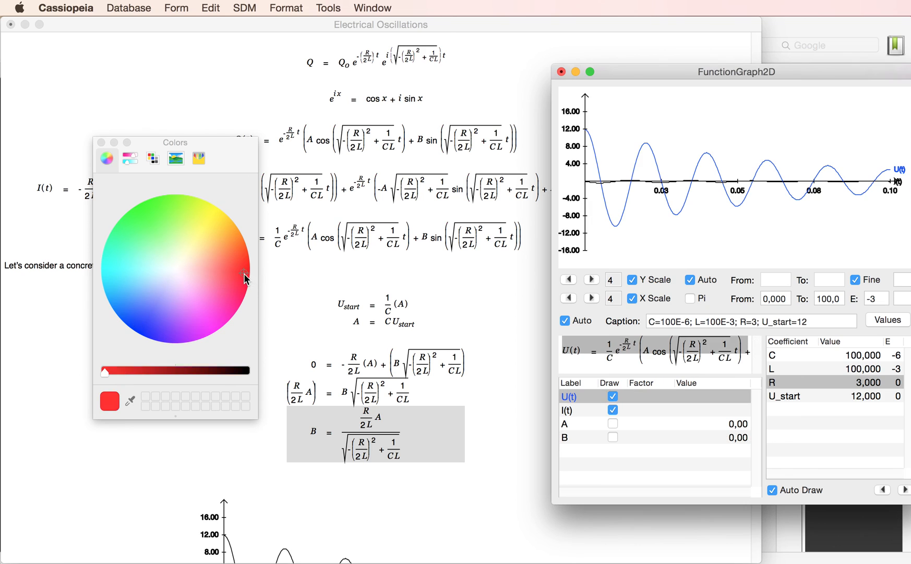
pyautogui.moveTo(111, 401); pyautogui.dragTo(667, 417)
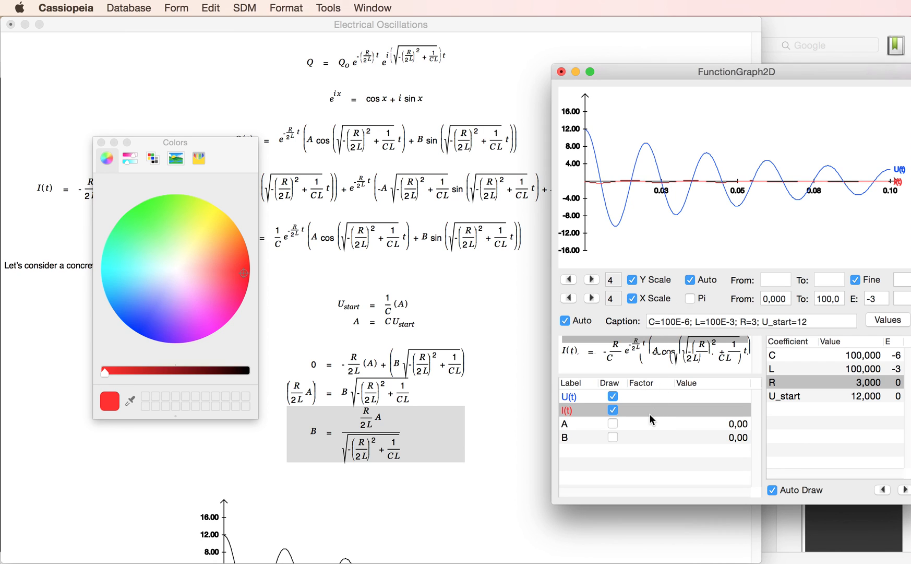
# Try 100 as the scaling factor of I(t), and set it to 50.
pyautogui.click(644, 411)
pyautogui.click(641, 412)
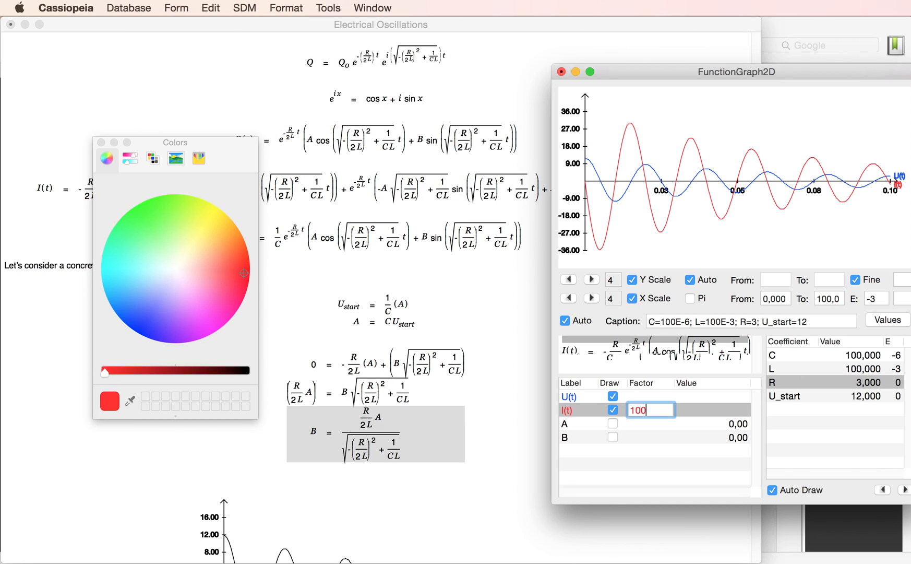
pyautogui.press('Return')
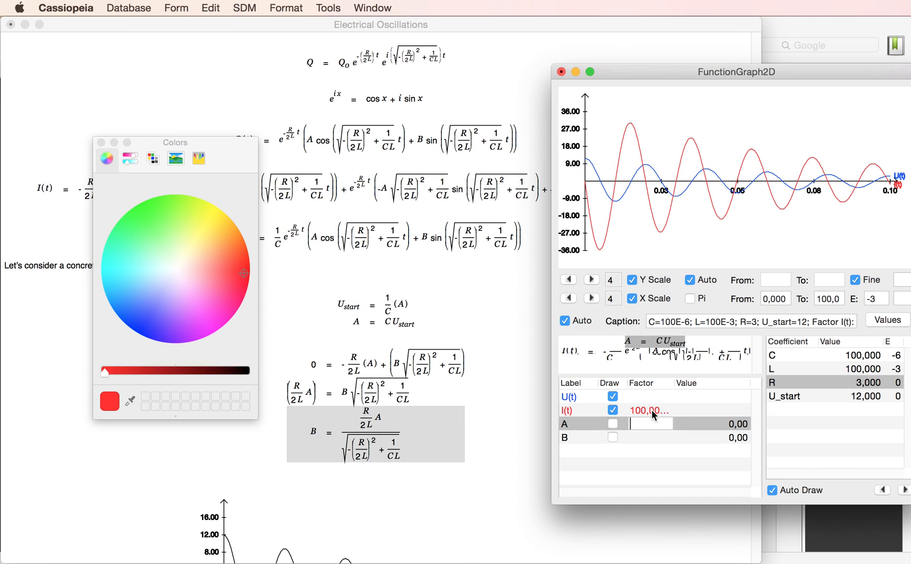
pyautogui.click(654, 410)
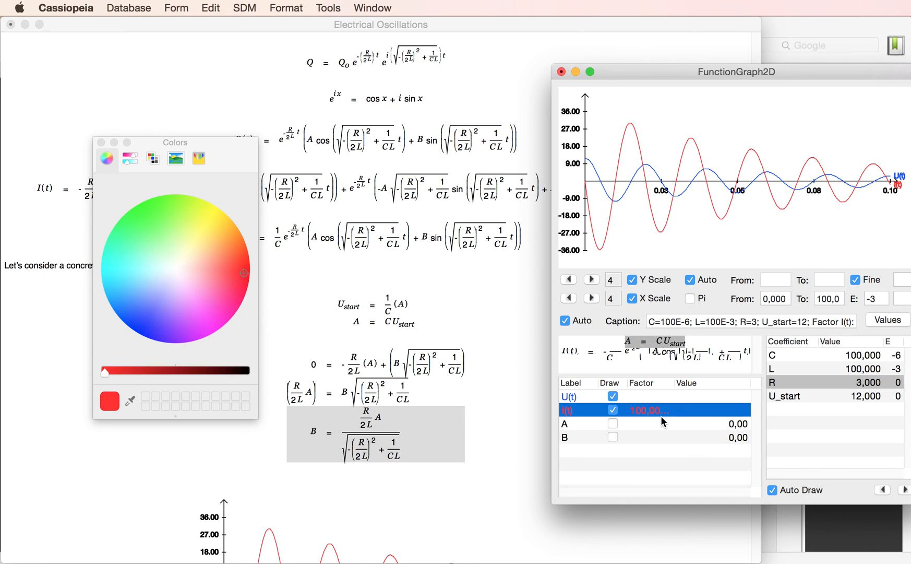
pyautogui.click(649, 411)
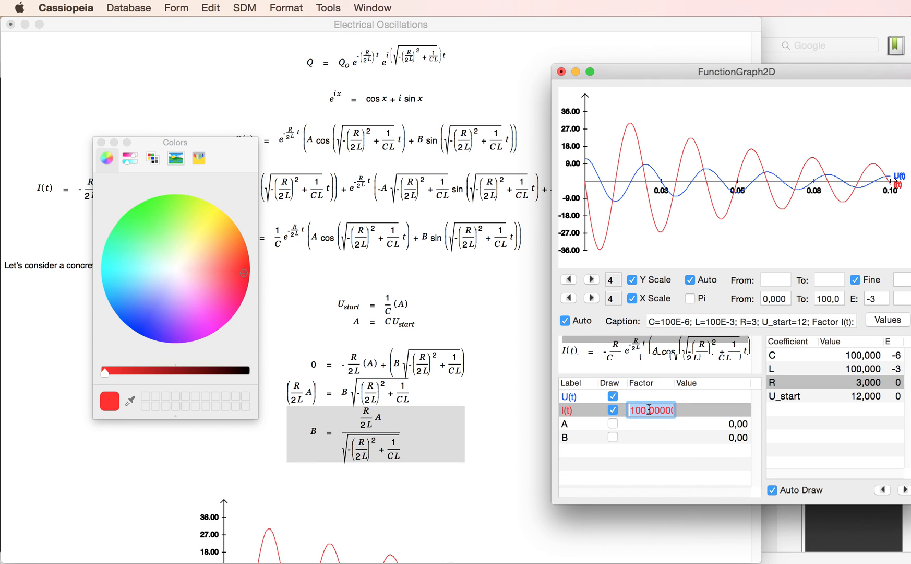
pyautogui.write('50')
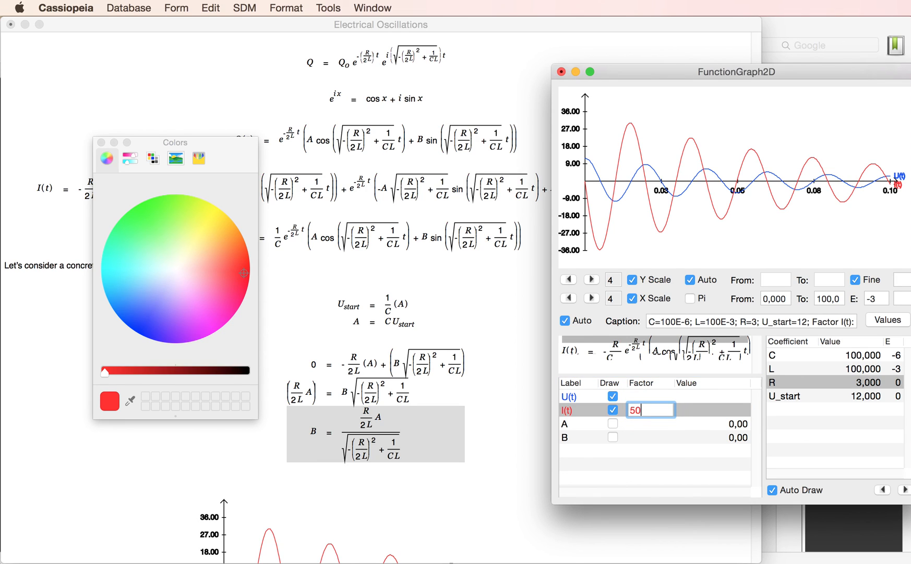
pyautogui.press('Return')
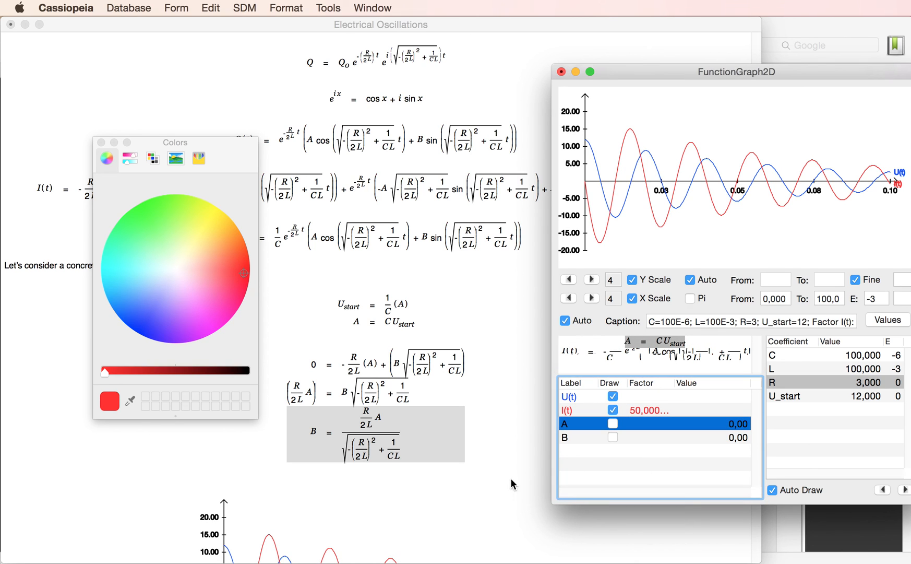
# Close the colour picker and narrow the Electrical Oscillations document window to roughly the width of its graph.
pyautogui.click(502, 500)
pyautogui.scroll(-5, 392, 417)
pyautogui.click(101, 142)
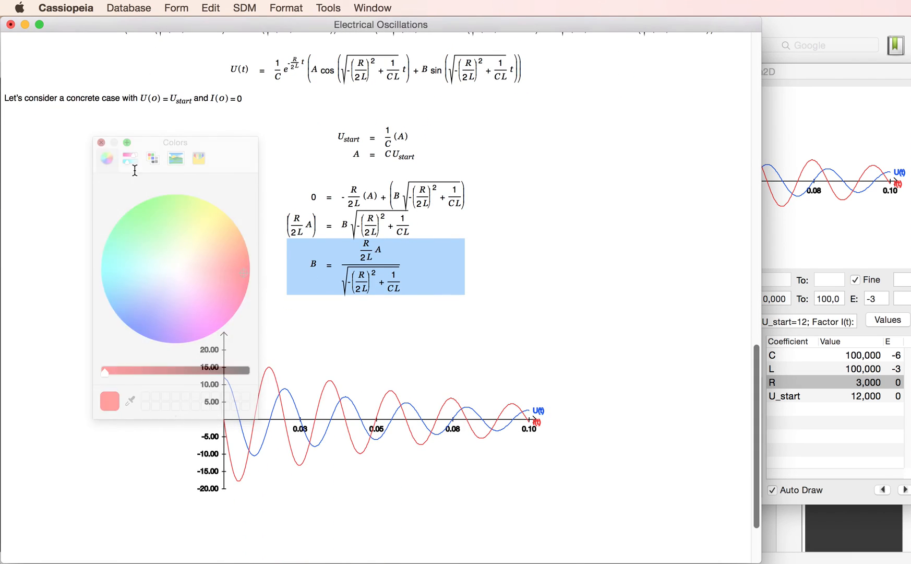
pyautogui.scroll(-3, 660, 518)
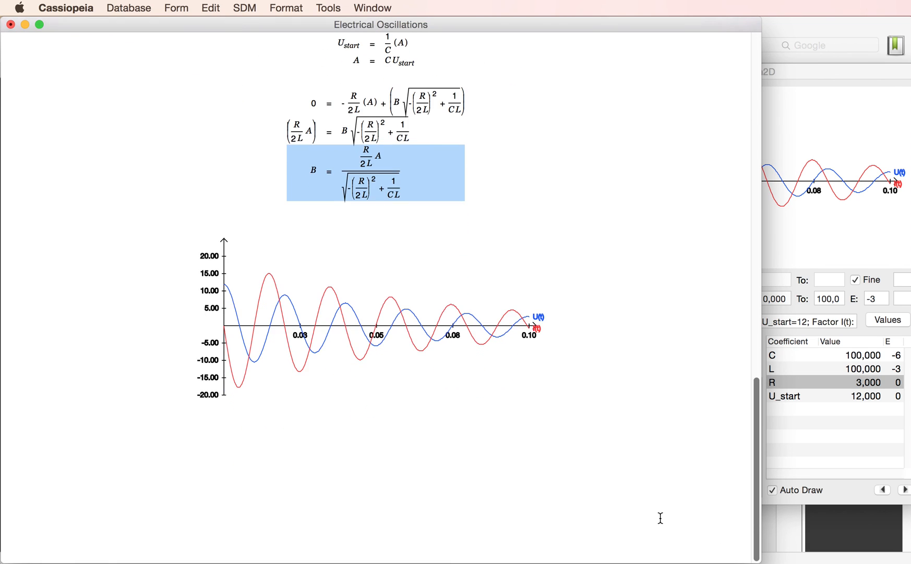
pyautogui.click(608, 302)
pyautogui.scroll(15, 643, 368)
pyautogui.scroll(4, 643, 368)
pyautogui.scroll(-20, 554, 305)
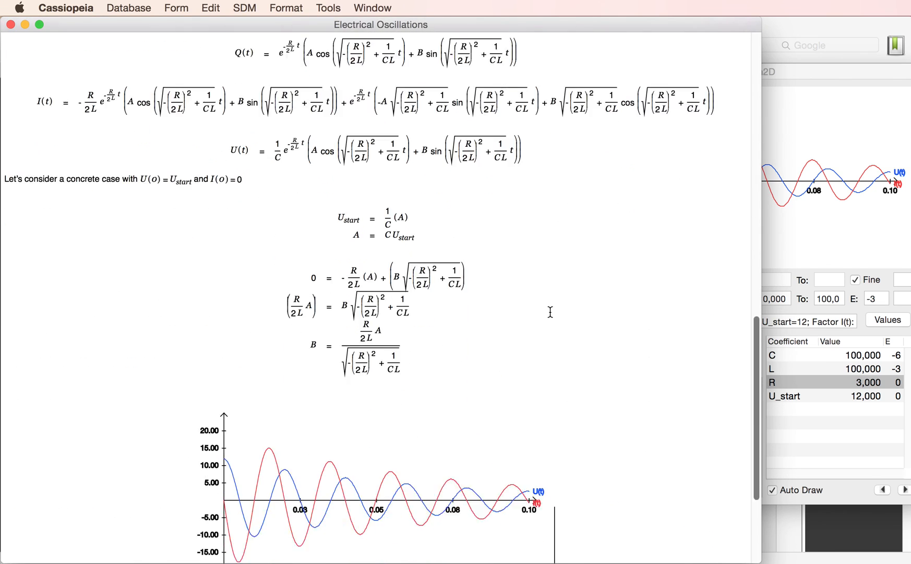
pyautogui.moveTo(757, 559); pyautogui.dragTo(513, 554)
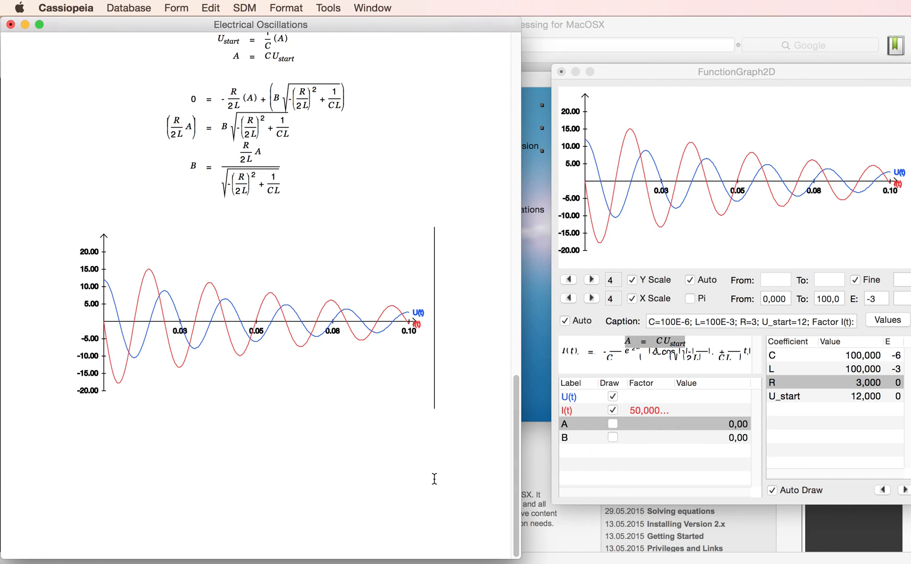
# Generate the document's PDF with the Article-english class and look through it from the first page to the captioned graph.
pyautogui.press('super+p')
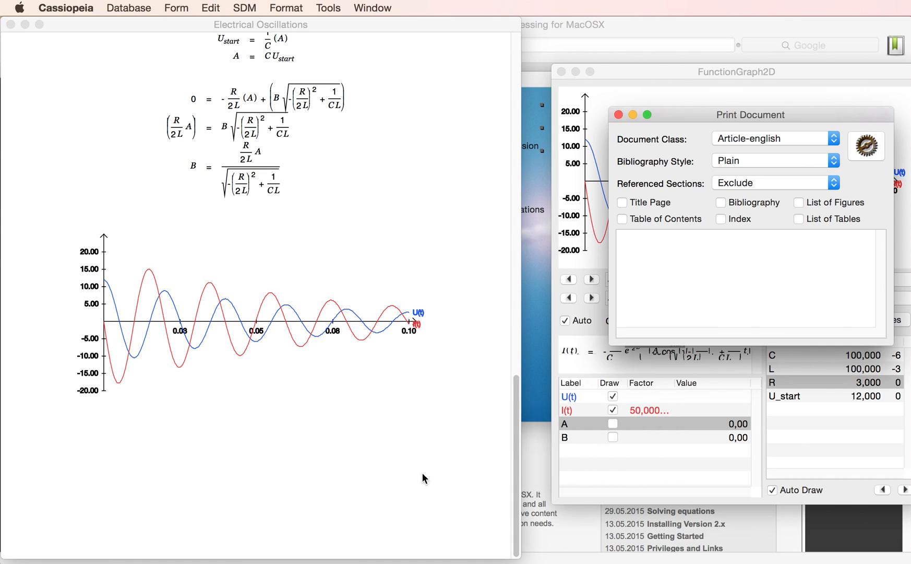
pyautogui.click(864, 151)
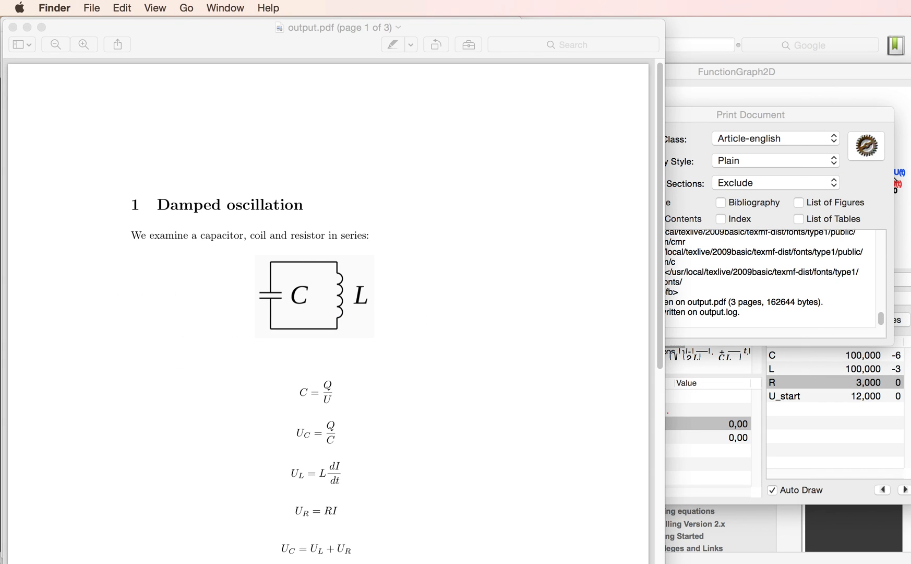
pyautogui.scroll(-4, 328, 313)
pyautogui.scroll(-10, 351, 295)
pyautogui.scroll(15, 343, 174)
pyautogui.scroll(-20, 343, 174)
pyautogui.scroll(-20, 344, 176)
pyautogui.scroll(6, 343, 175)
pyautogui.scroll(3, 344, 175)
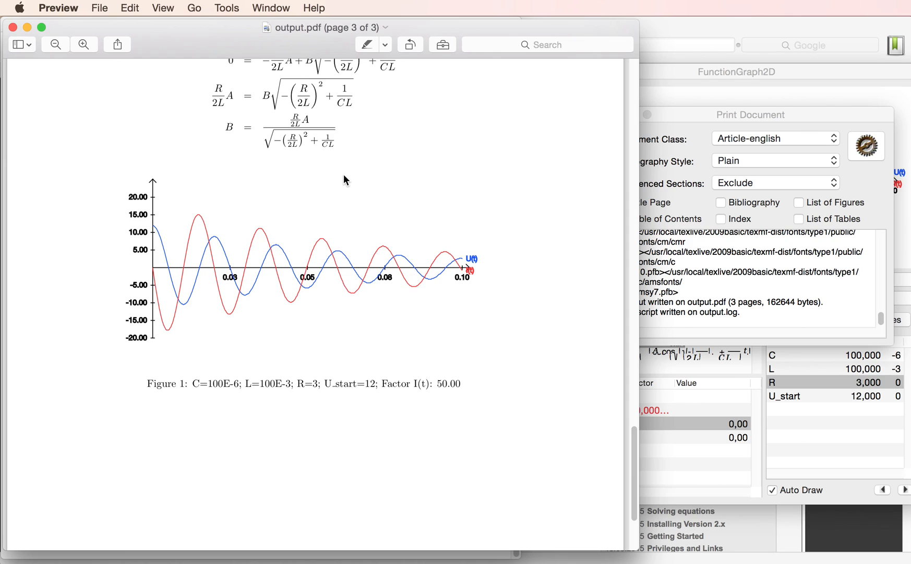